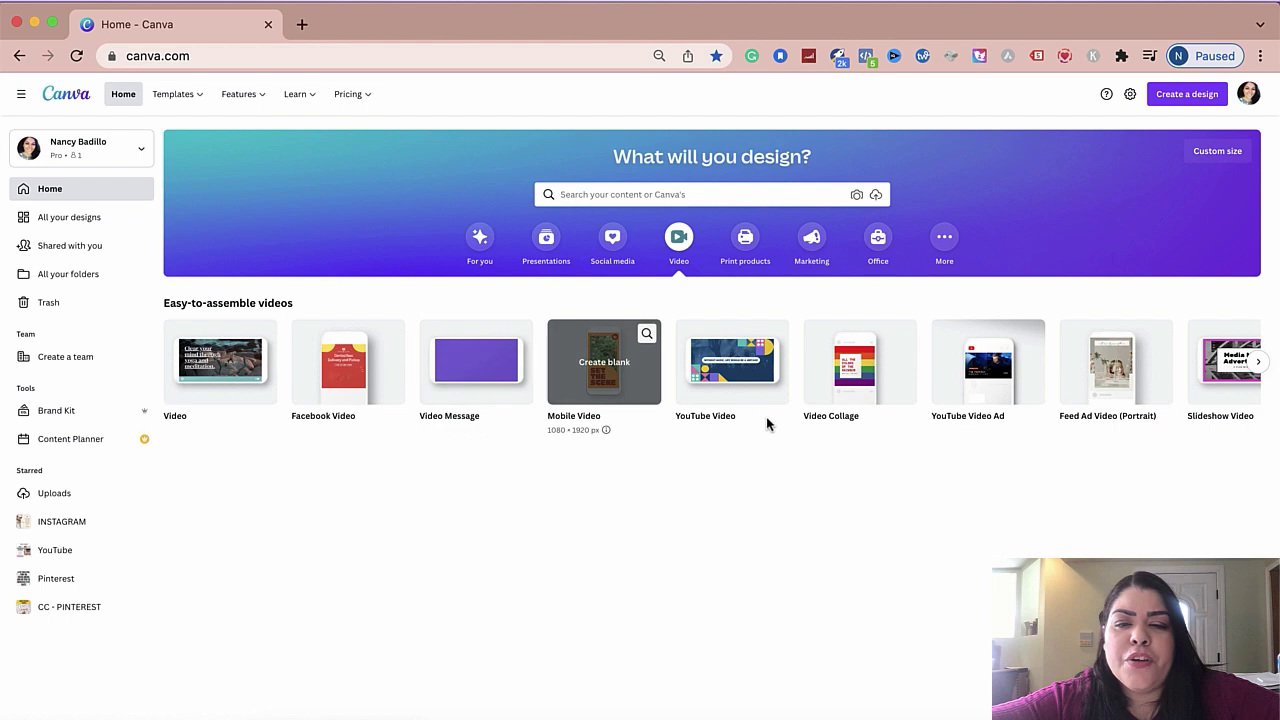
- Start a blank 1080 × 1080 Facebook Video design
click(1258, 361)
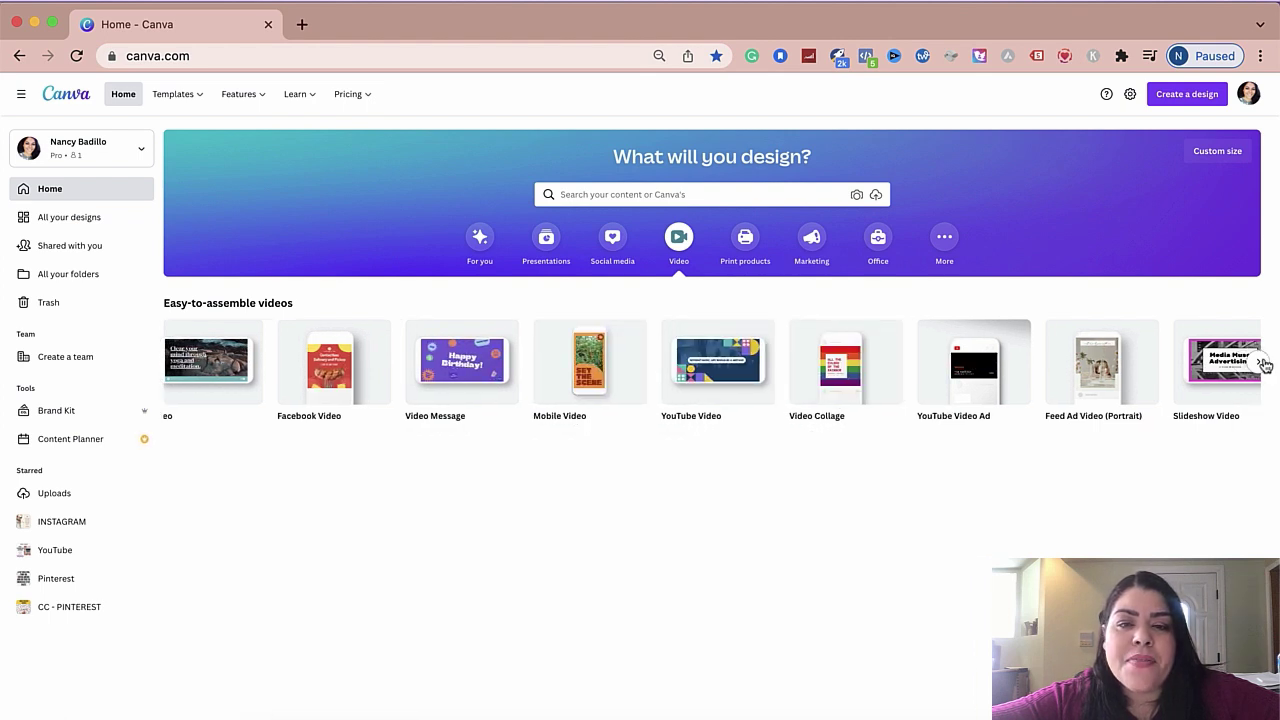
click(166, 361)
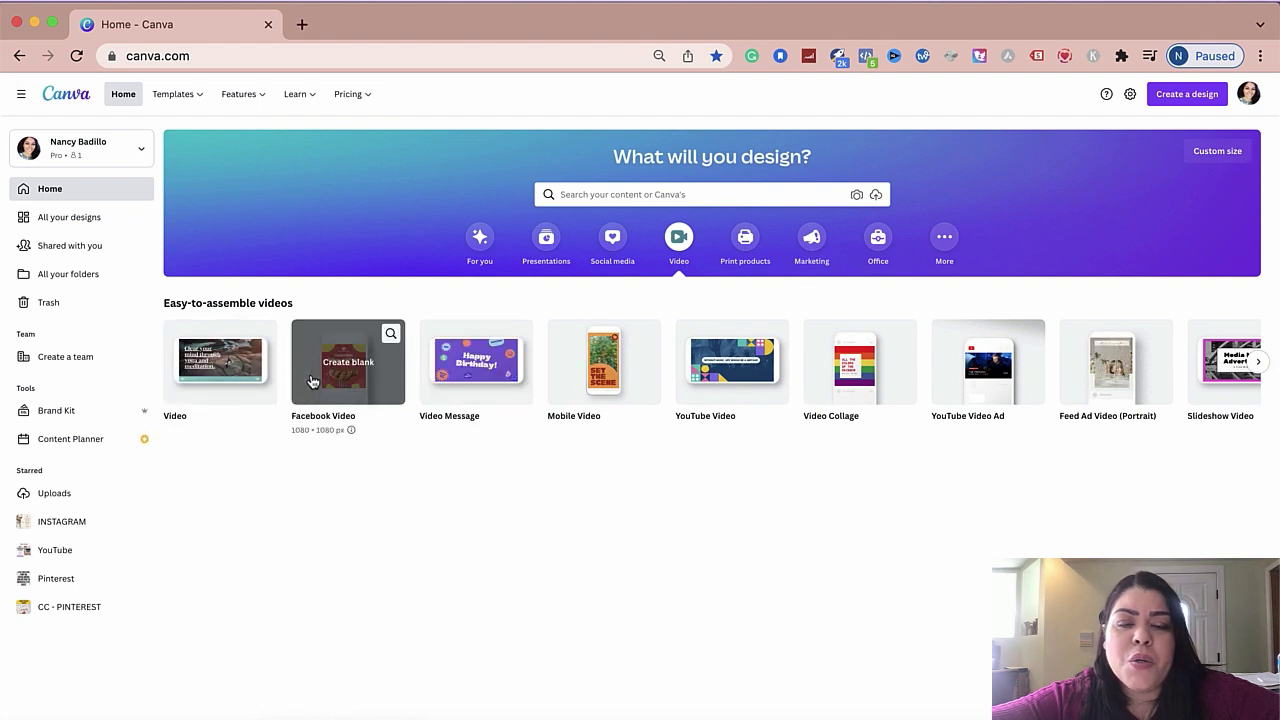
click(1258, 364)
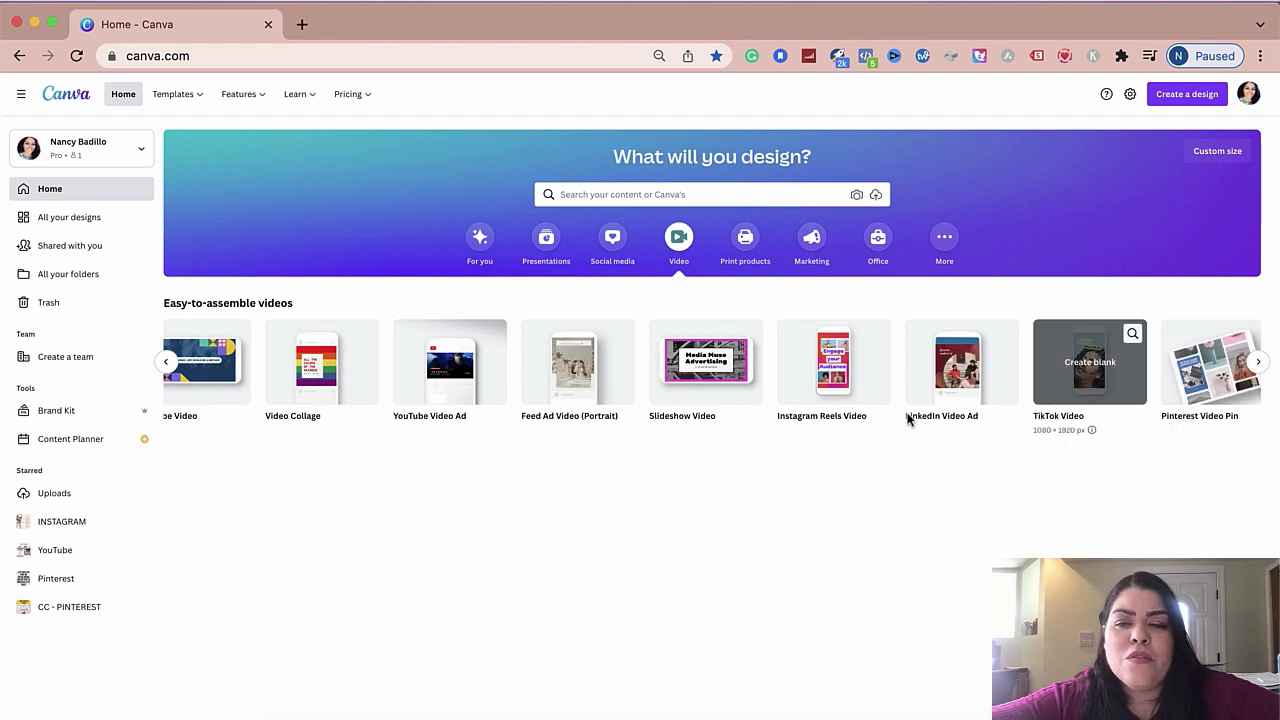
click(164, 361)
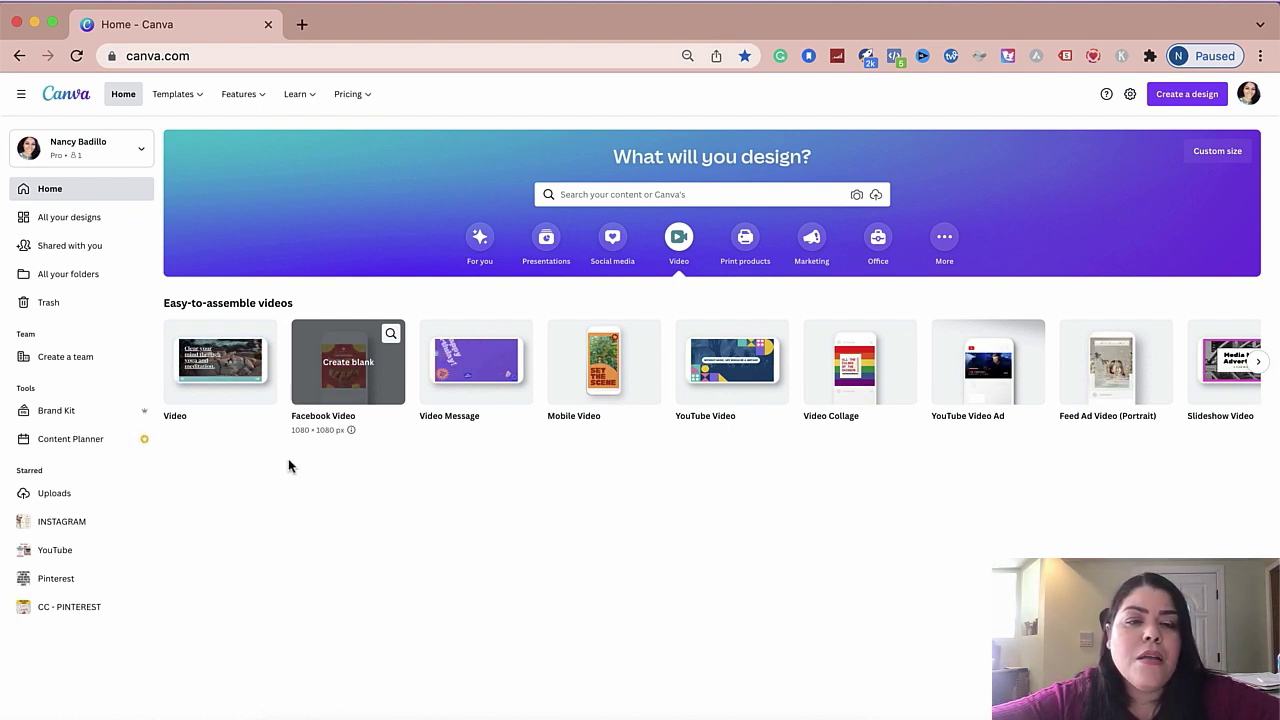
click(343, 397)
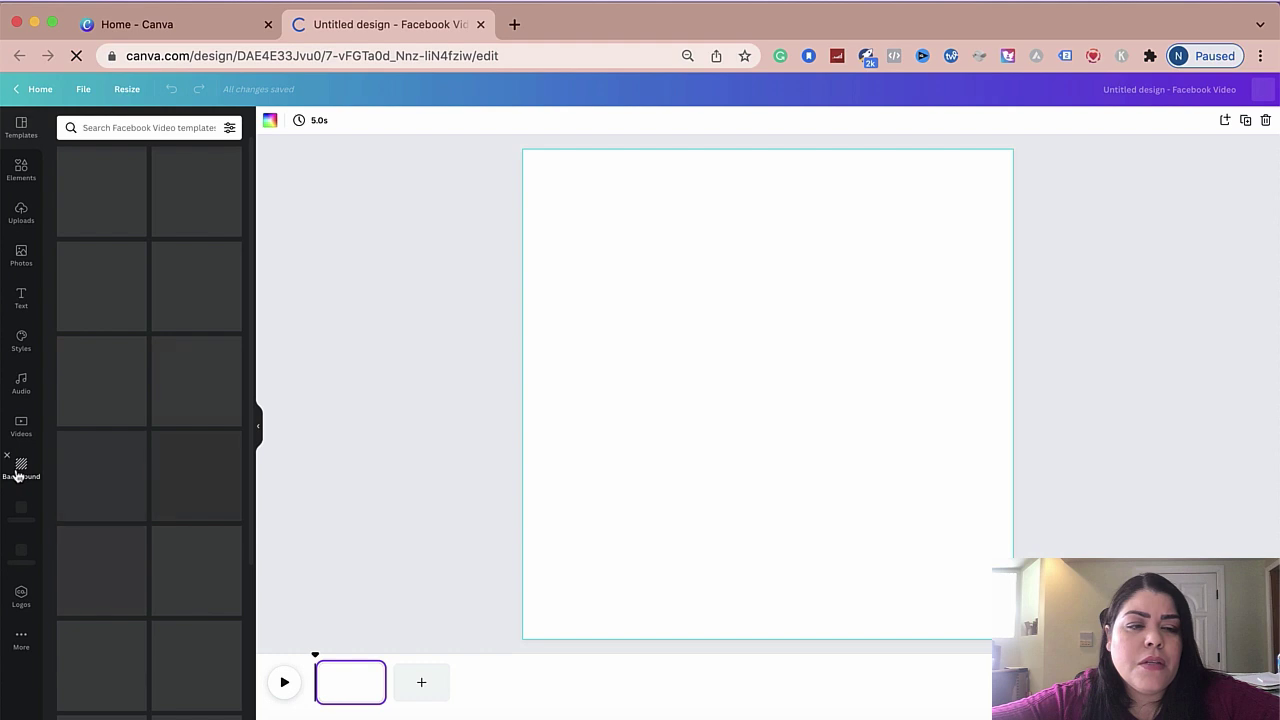
- Apply a white marble texture as the page background
click(17, 474)
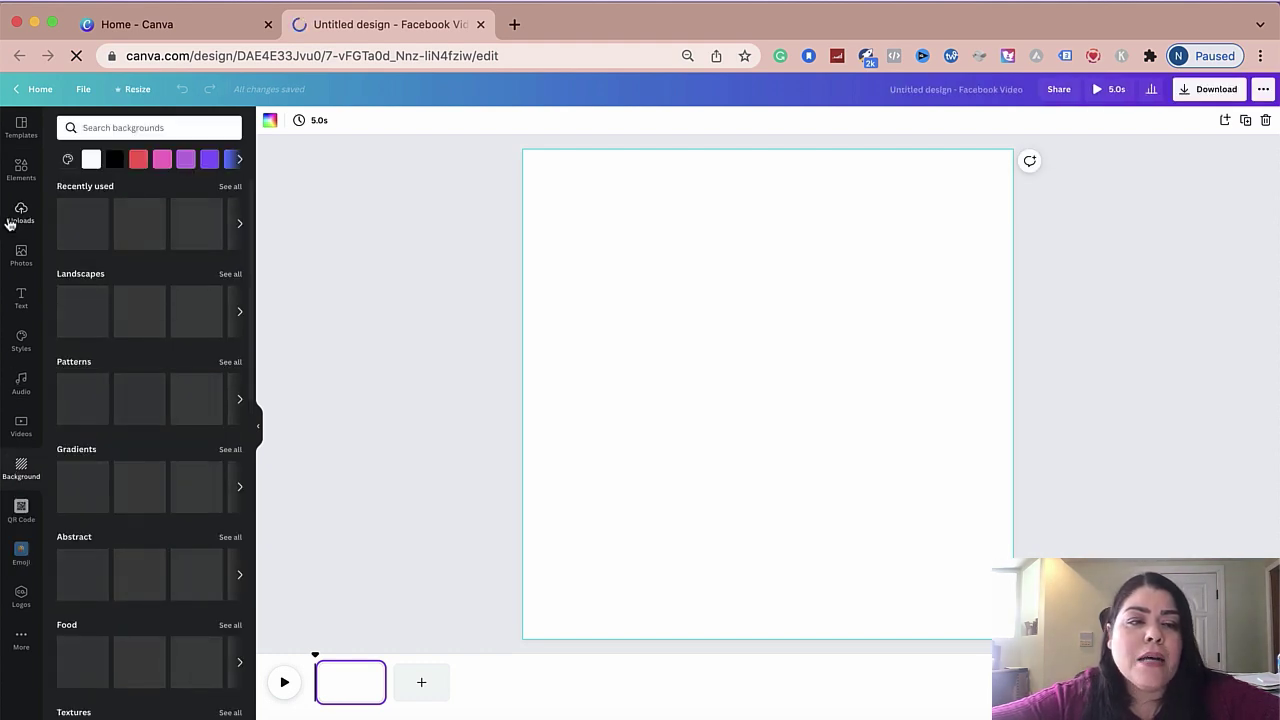
scroll(90, 320, down, 3)
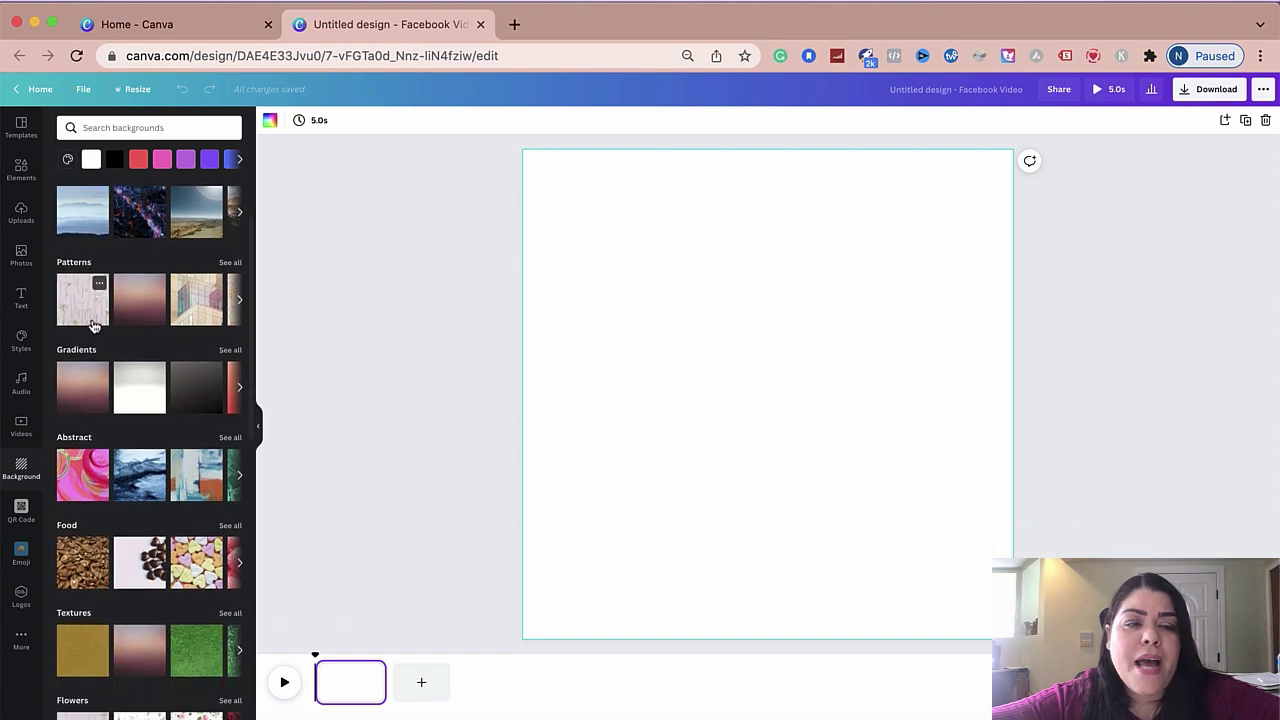
scroll(83, 397, down, 2)
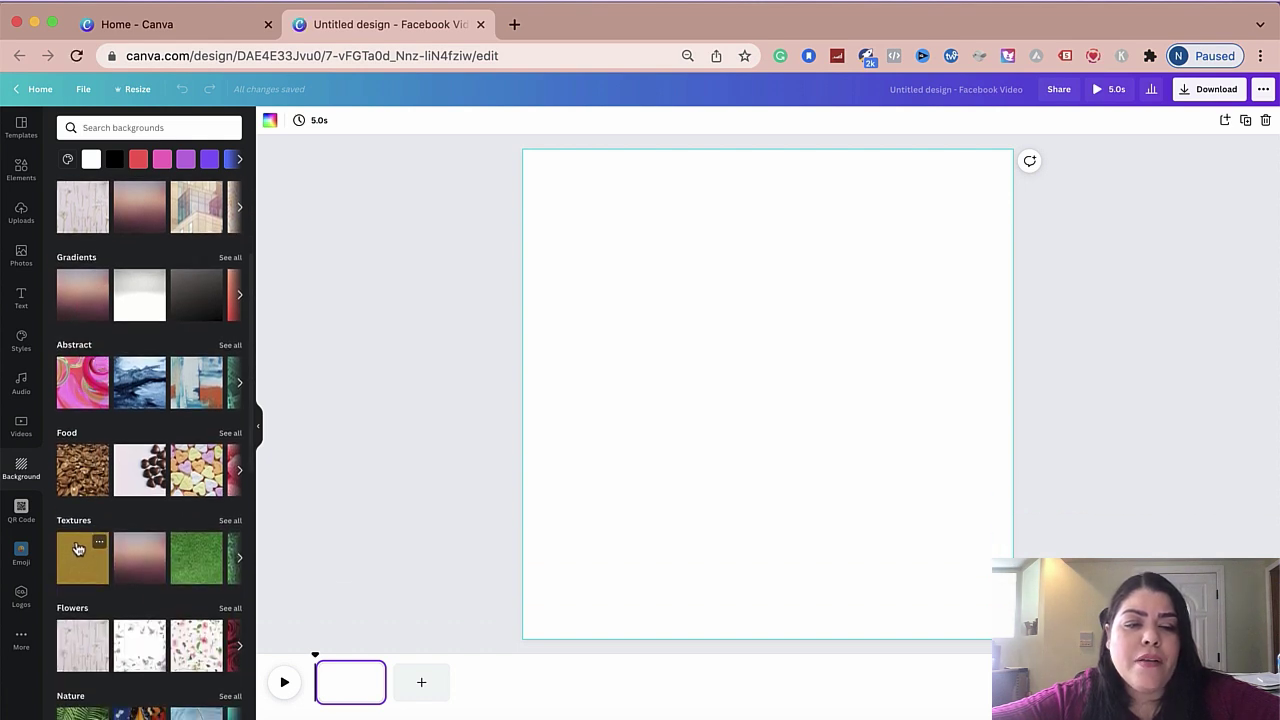
scroll(78, 520, down, 3)
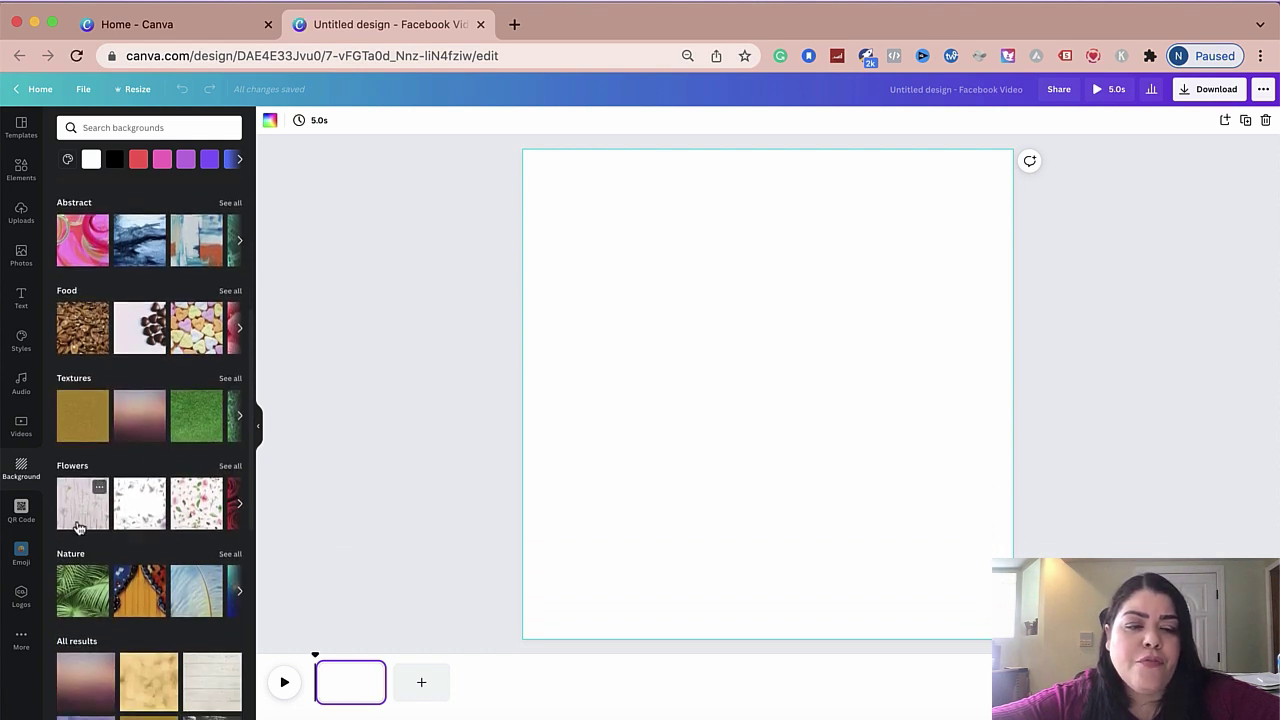
scroll(80, 520, down, 5)
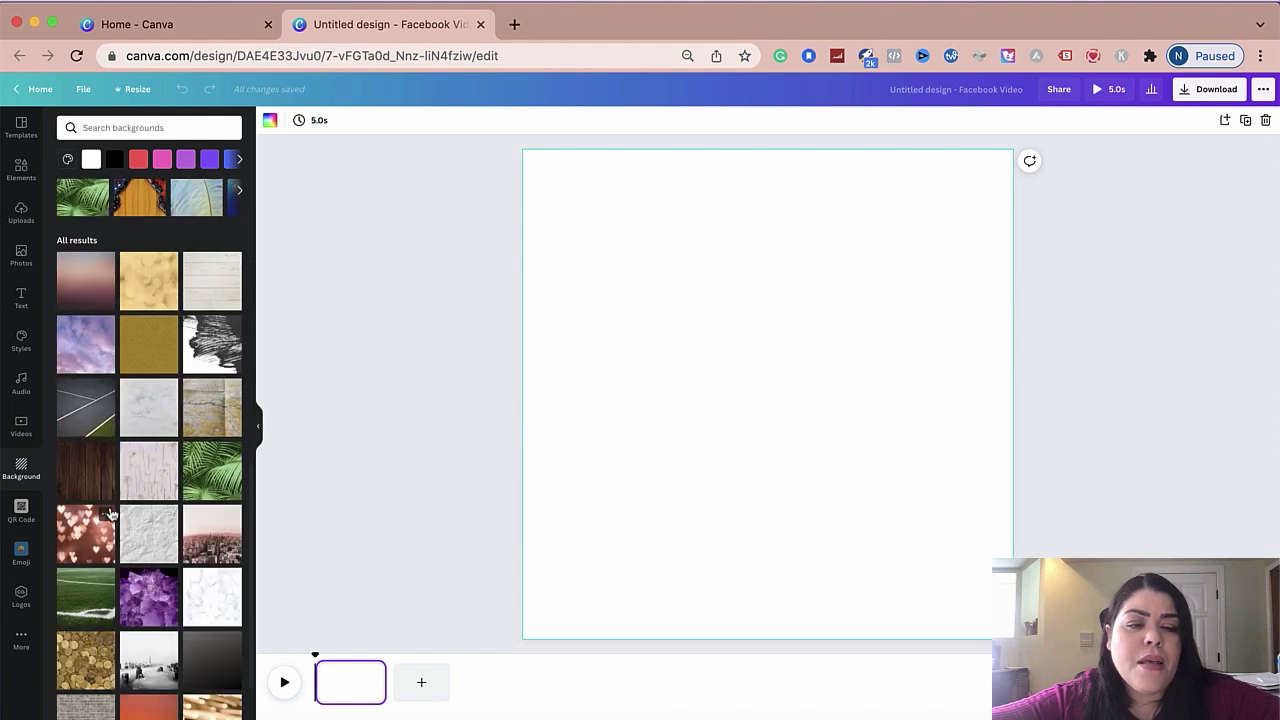
scroll(110, 515, up, 5)
scroll(110, 515, up, 3)
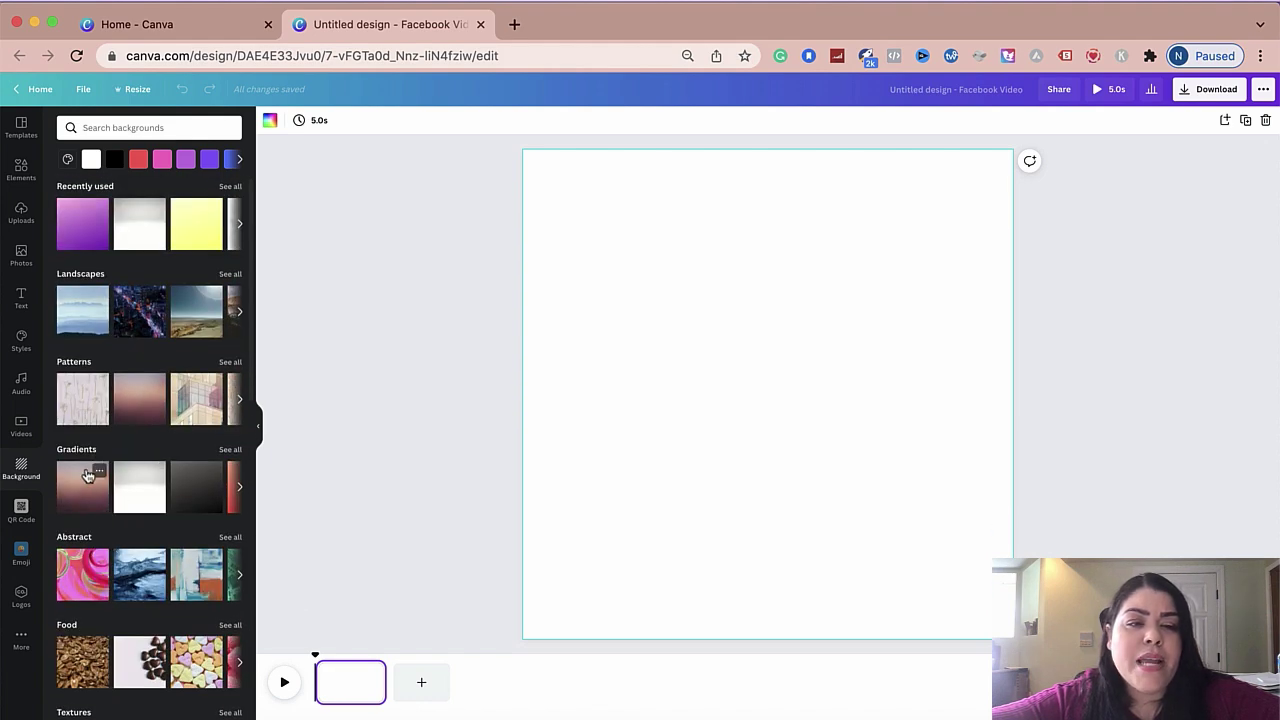
scroll(106, 410, down, 4)
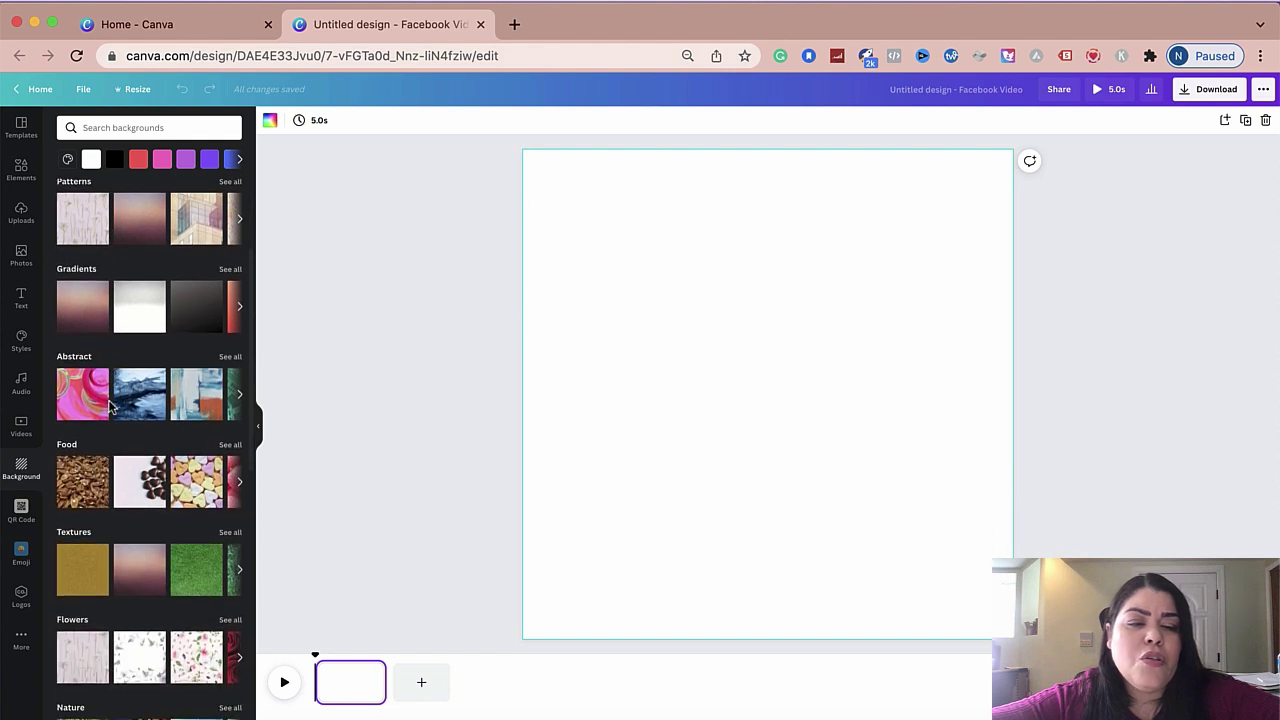
scroll(131, 562, down, 3)
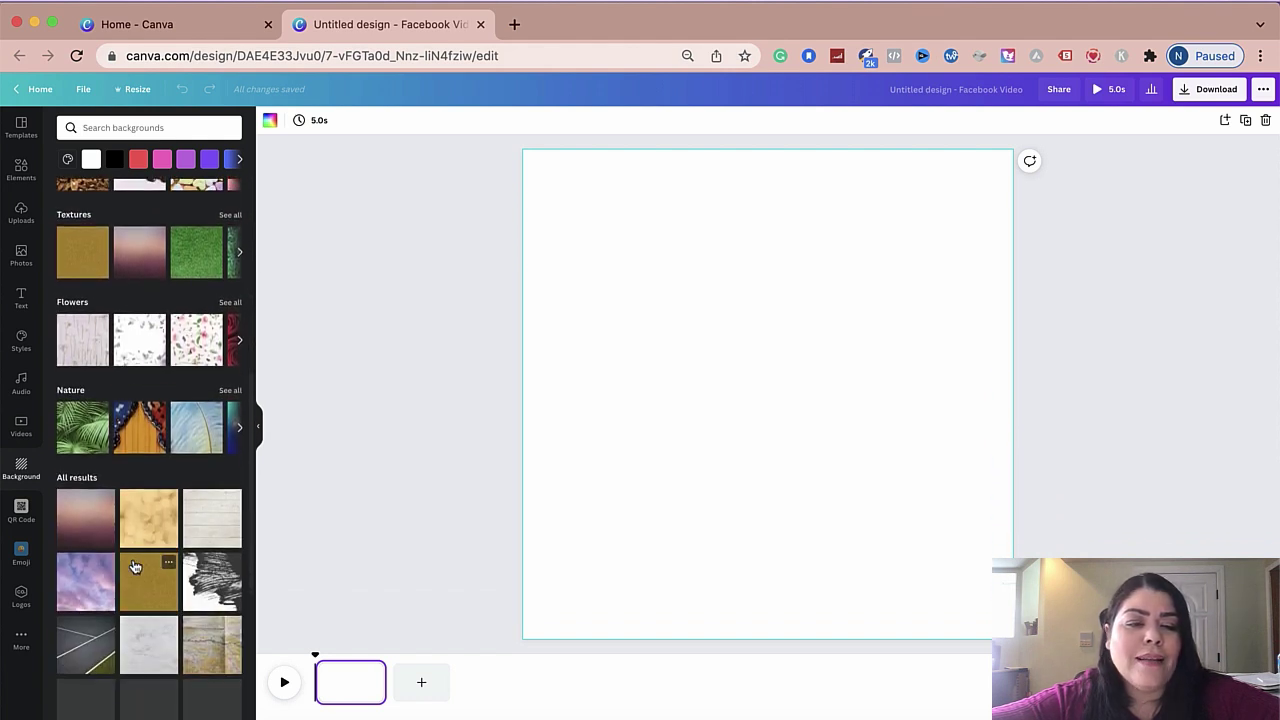
scroll(130, 620, down, 2)
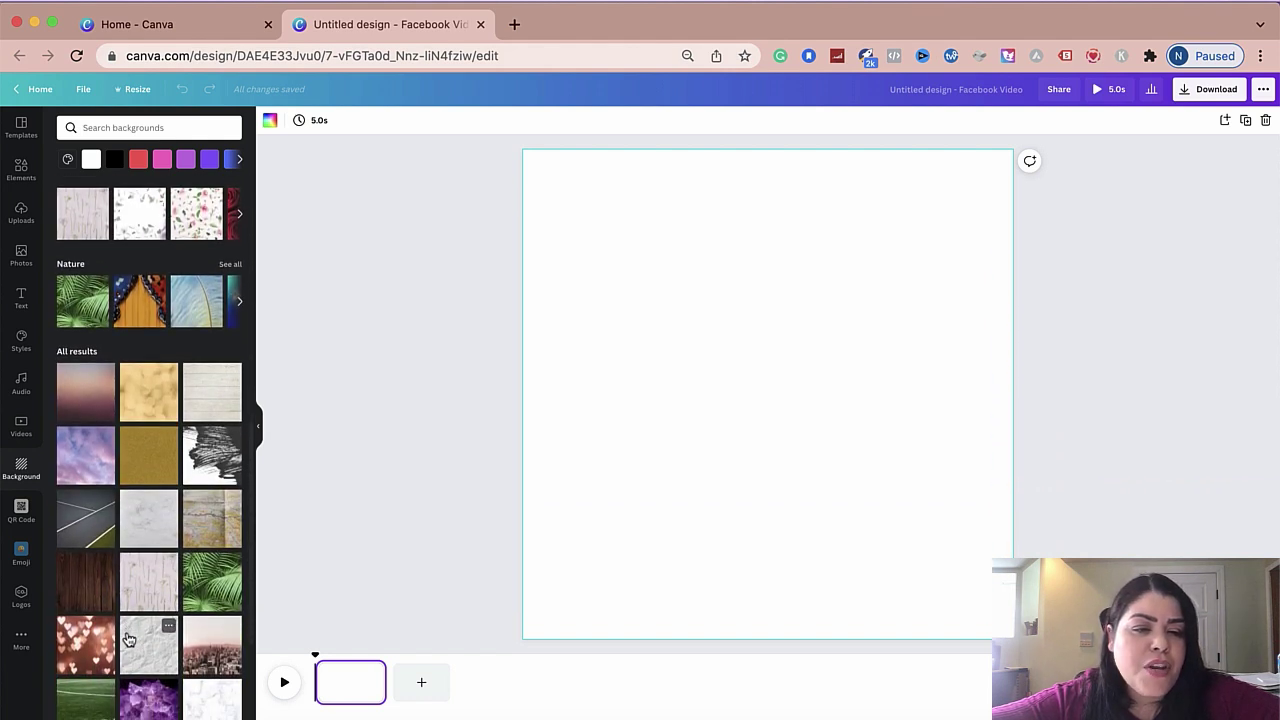
click(142, 526)
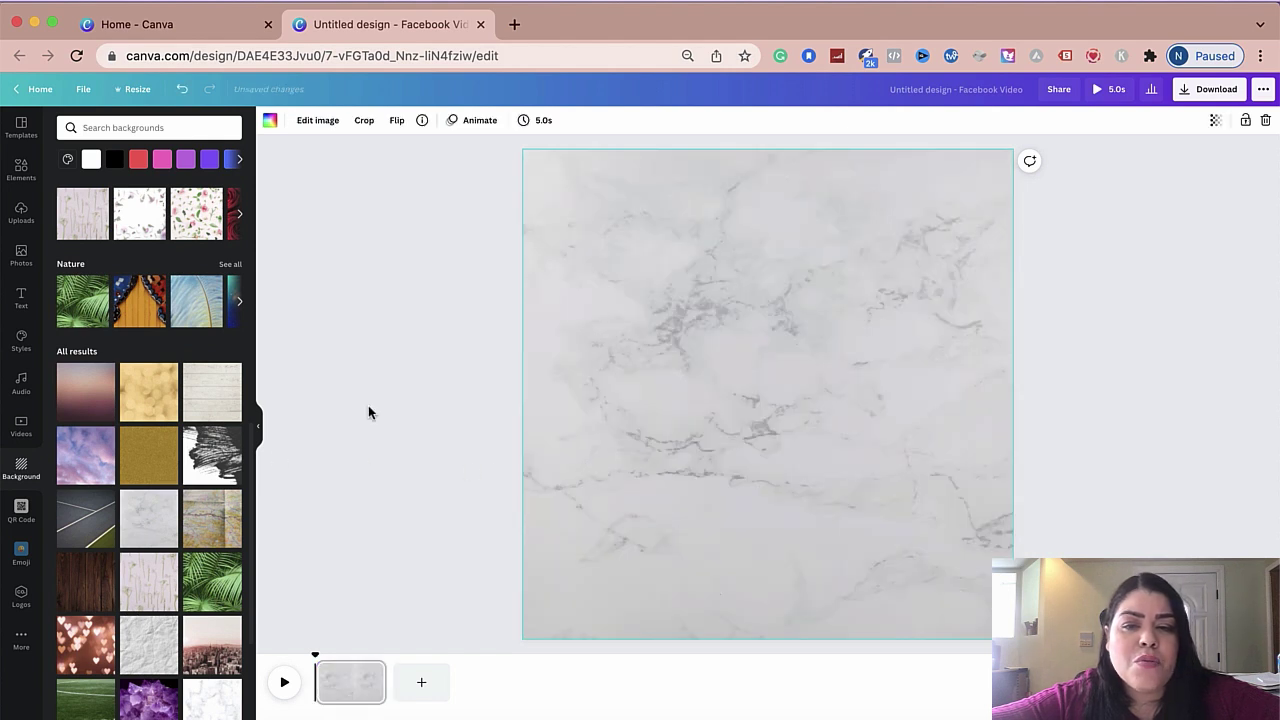
scroll(200, 530, down, 3)
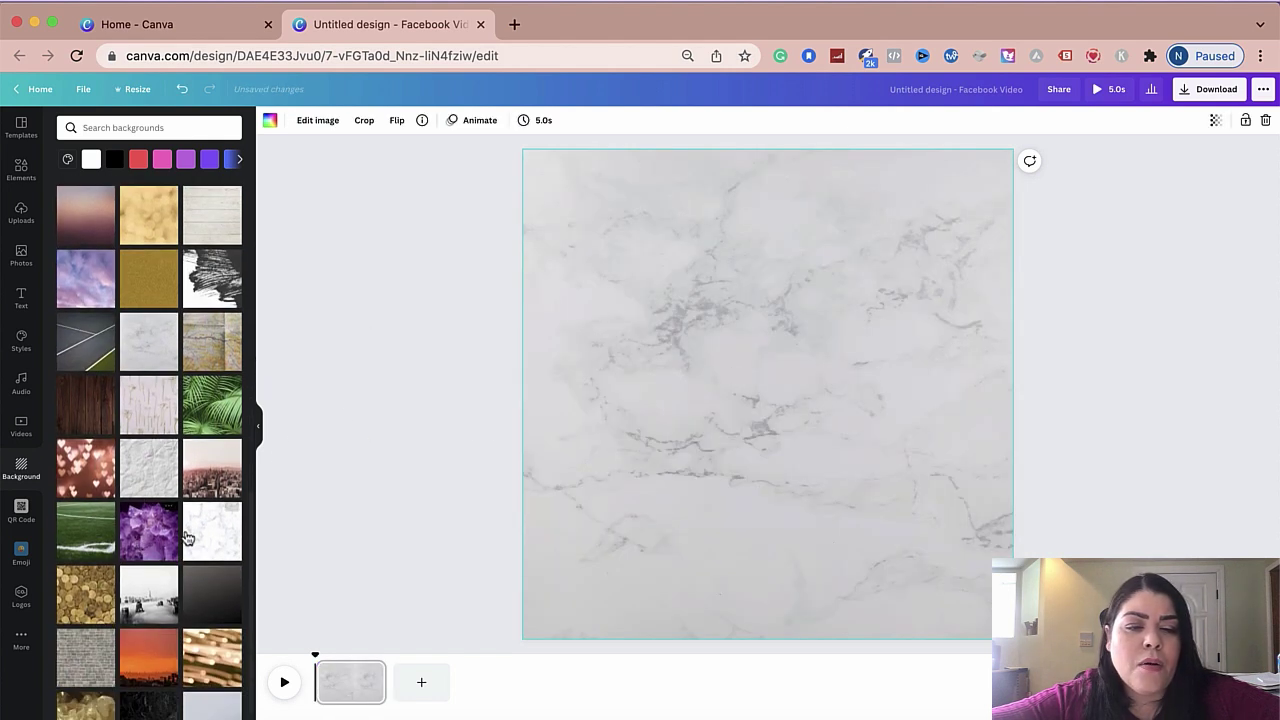
click(200, 534)
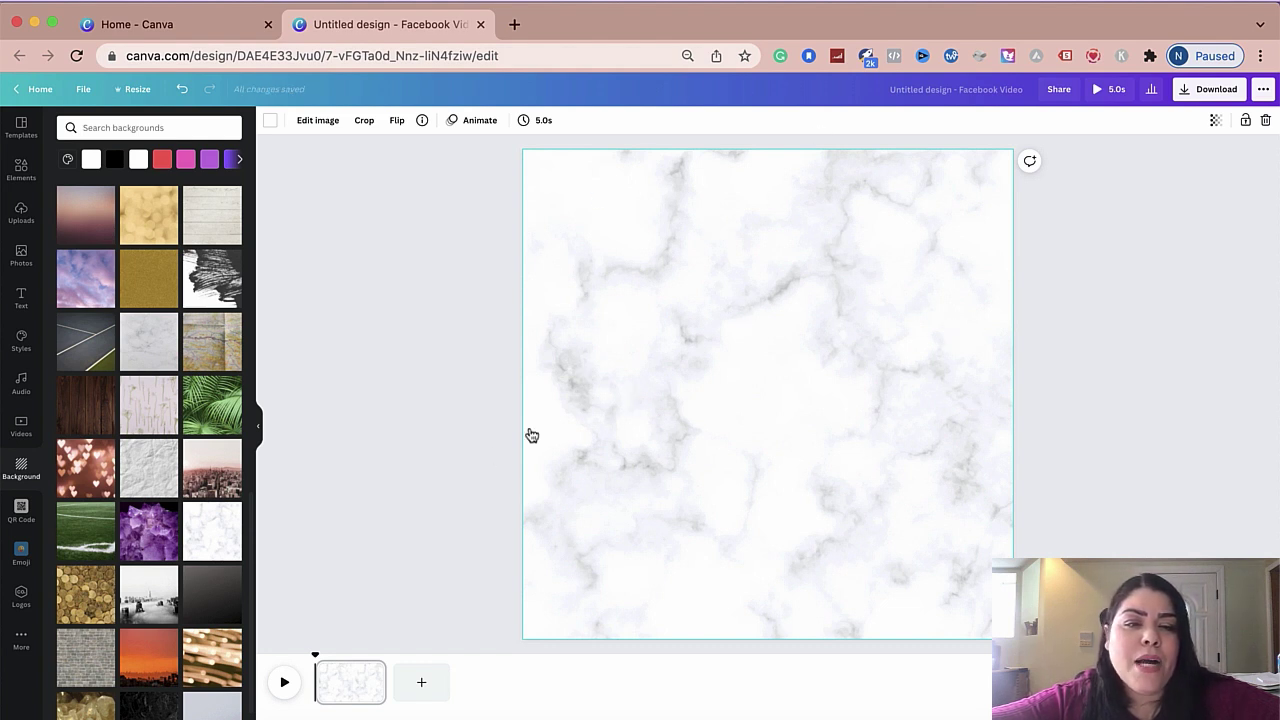
- Add the uploaded jewelry photo to the marble page
click(20, 212)
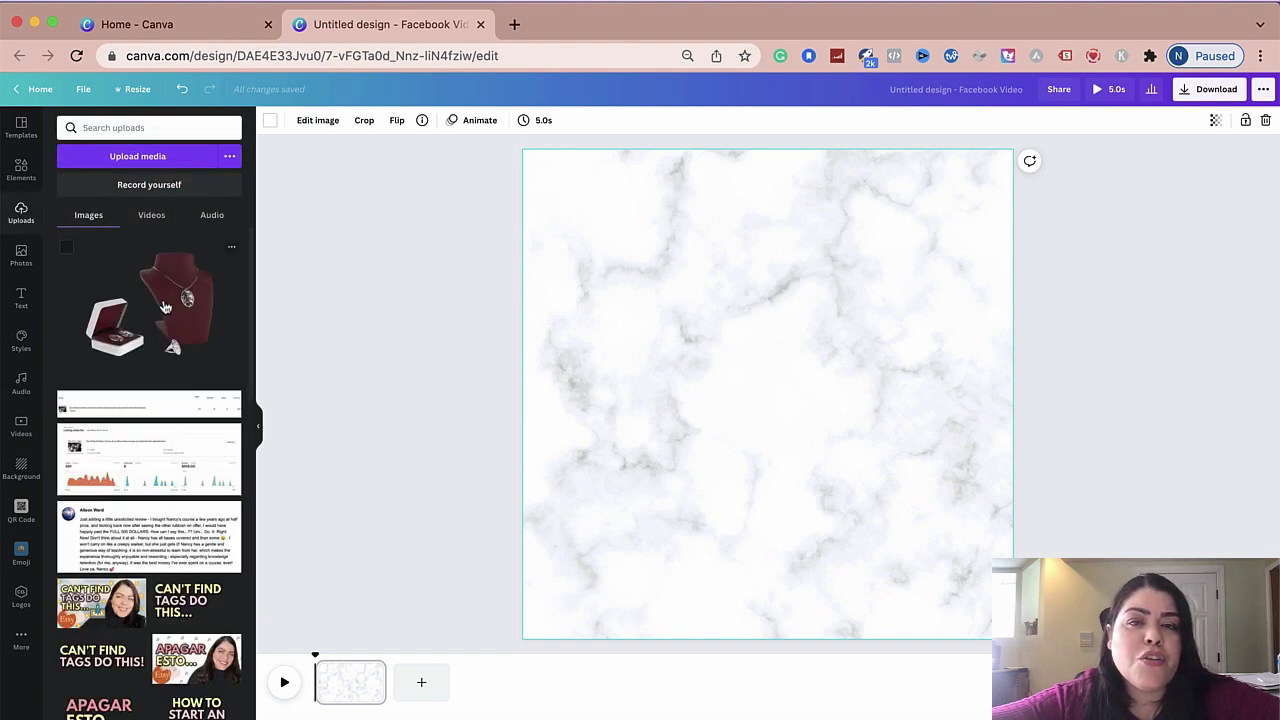
click(166, 307)
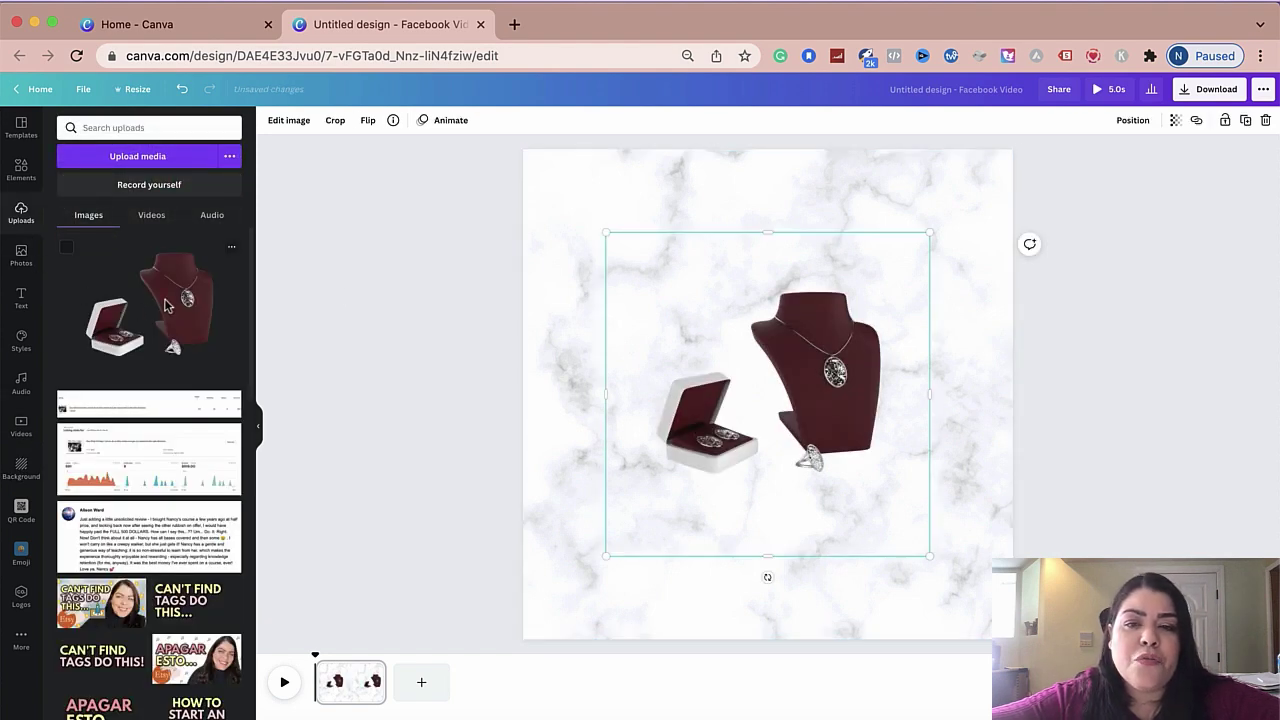
click(20, 128)
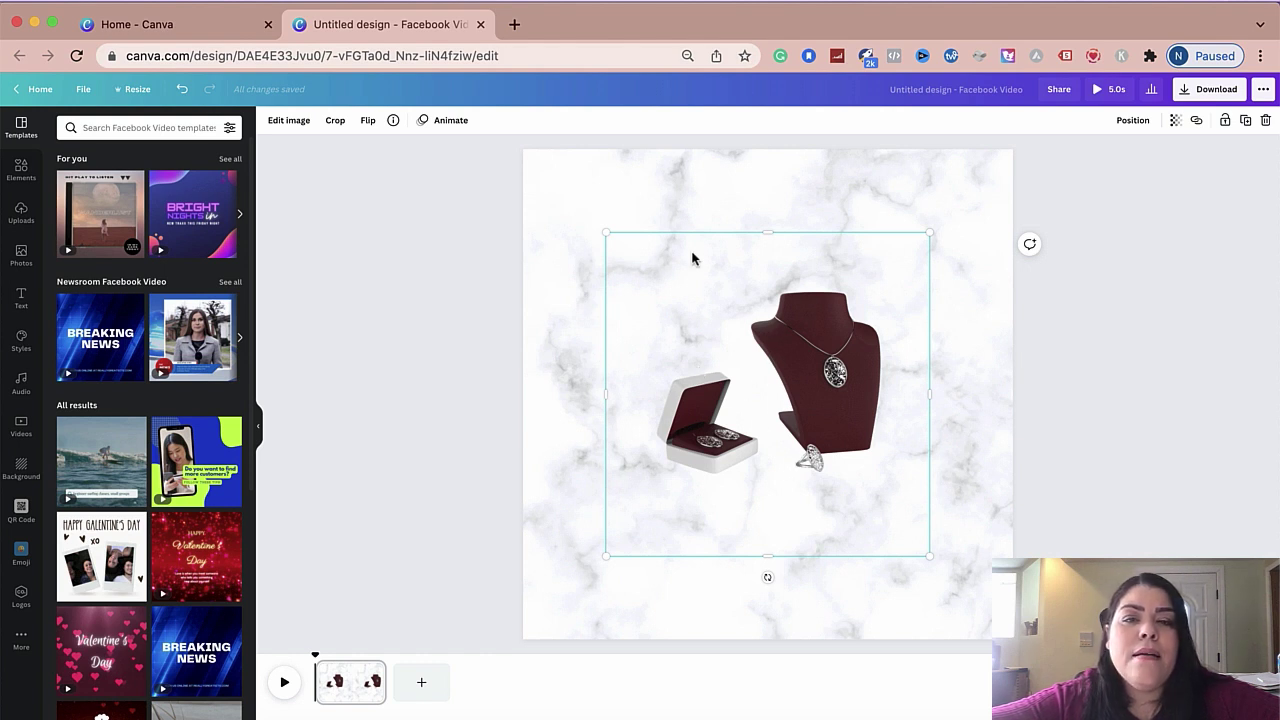
- Resize the jewelry photo to 712 × 712 and centre it on the page
drag(604, 231, 571, 198)
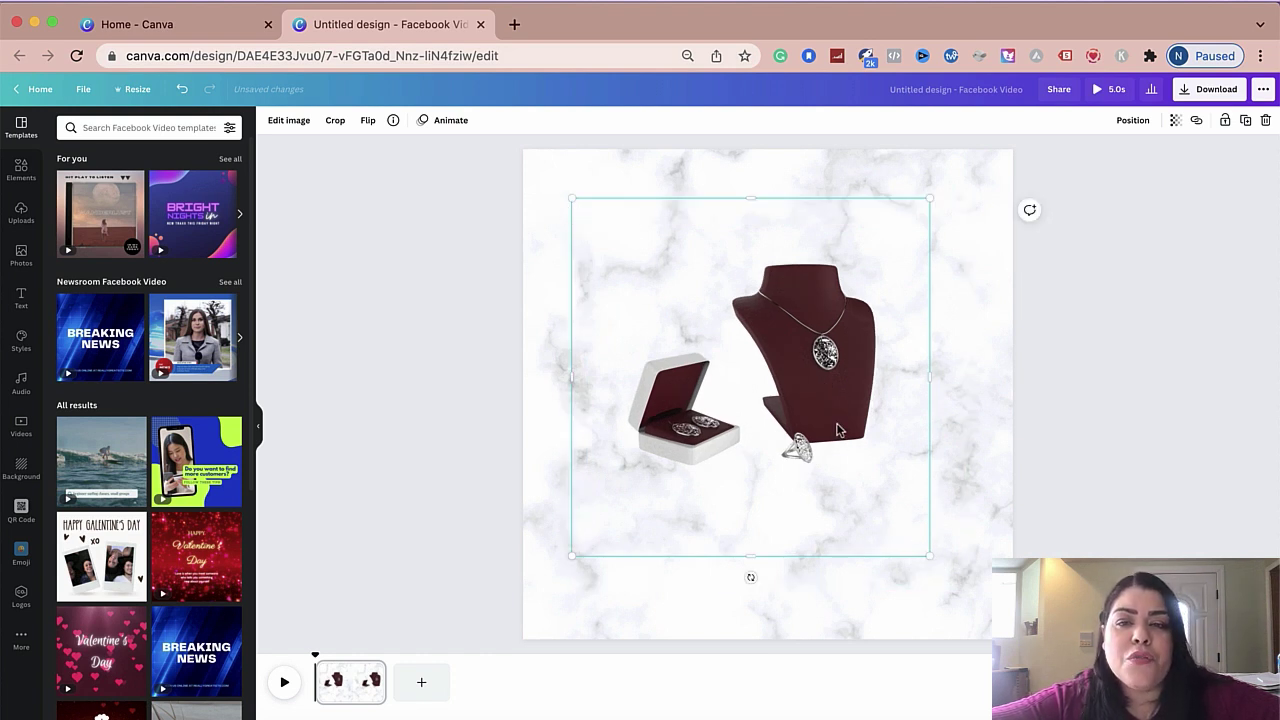
drag(567, 200, 600, 234)
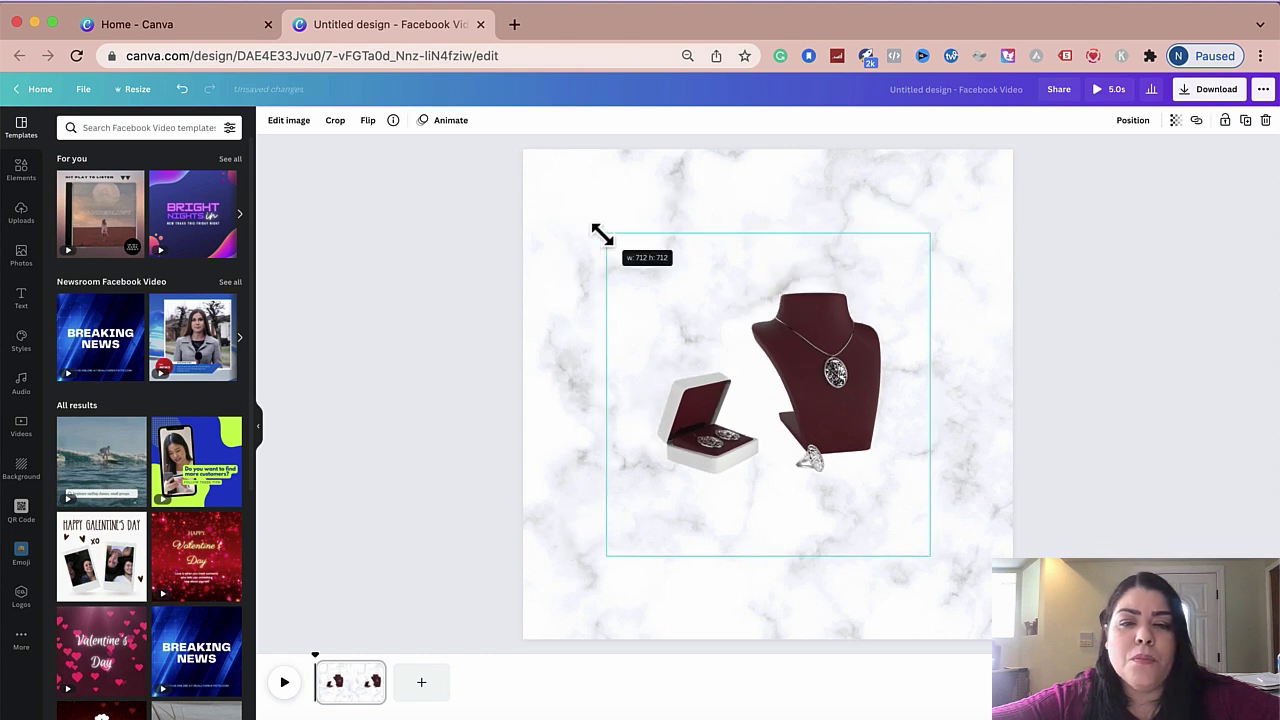
drag(867, 414, 843, 442)
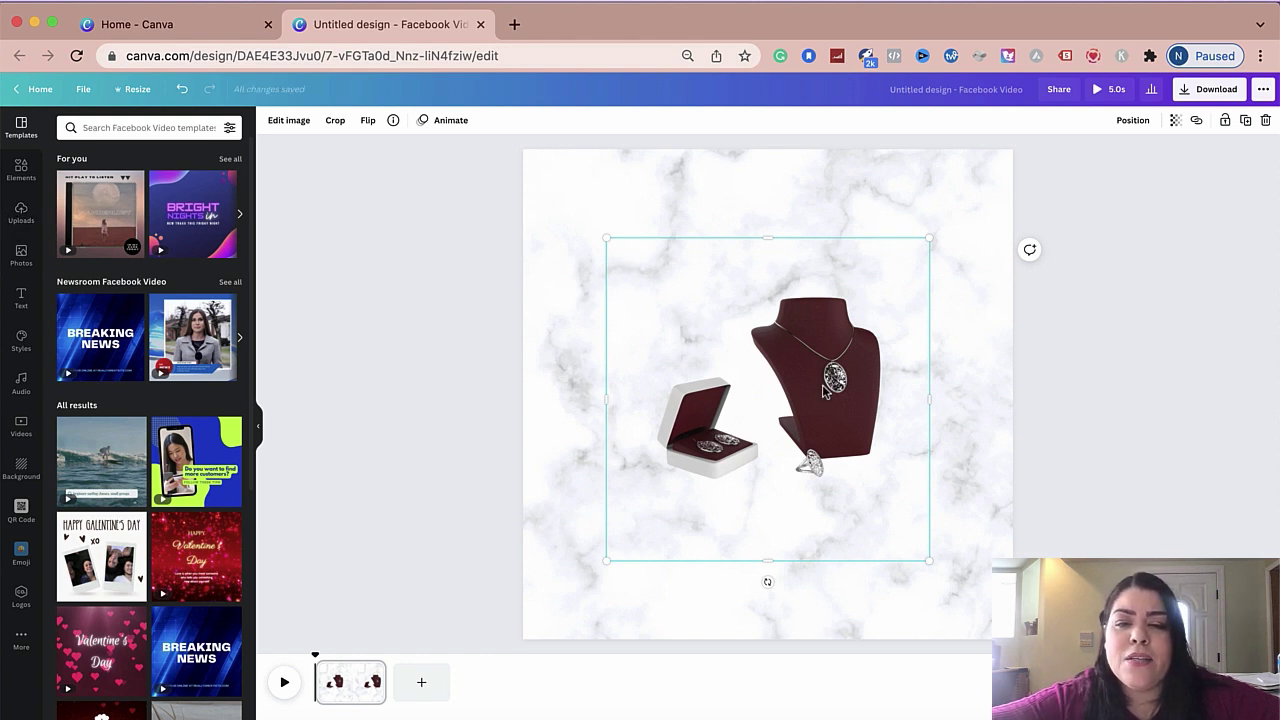
drag(810, 381, 810, 381)
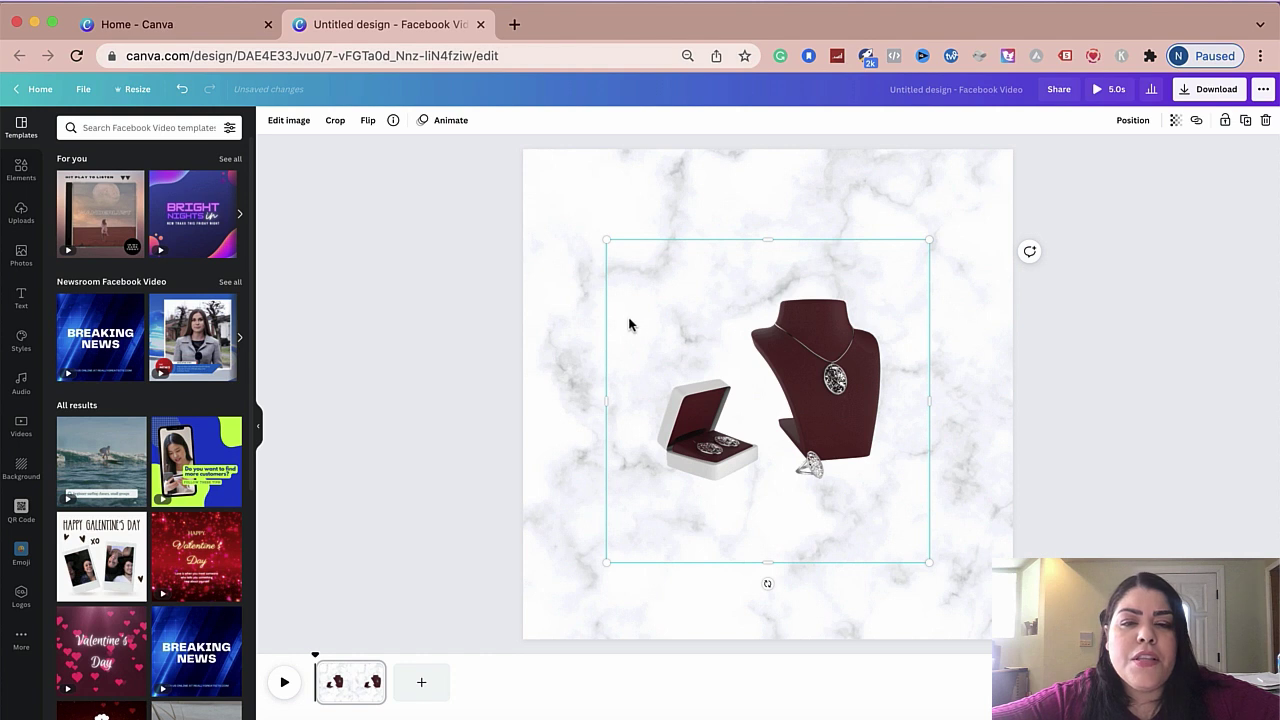
- Add a 'Bridal Necklace Set' text box at the top centre of the page
click(725, 190)
key(t)
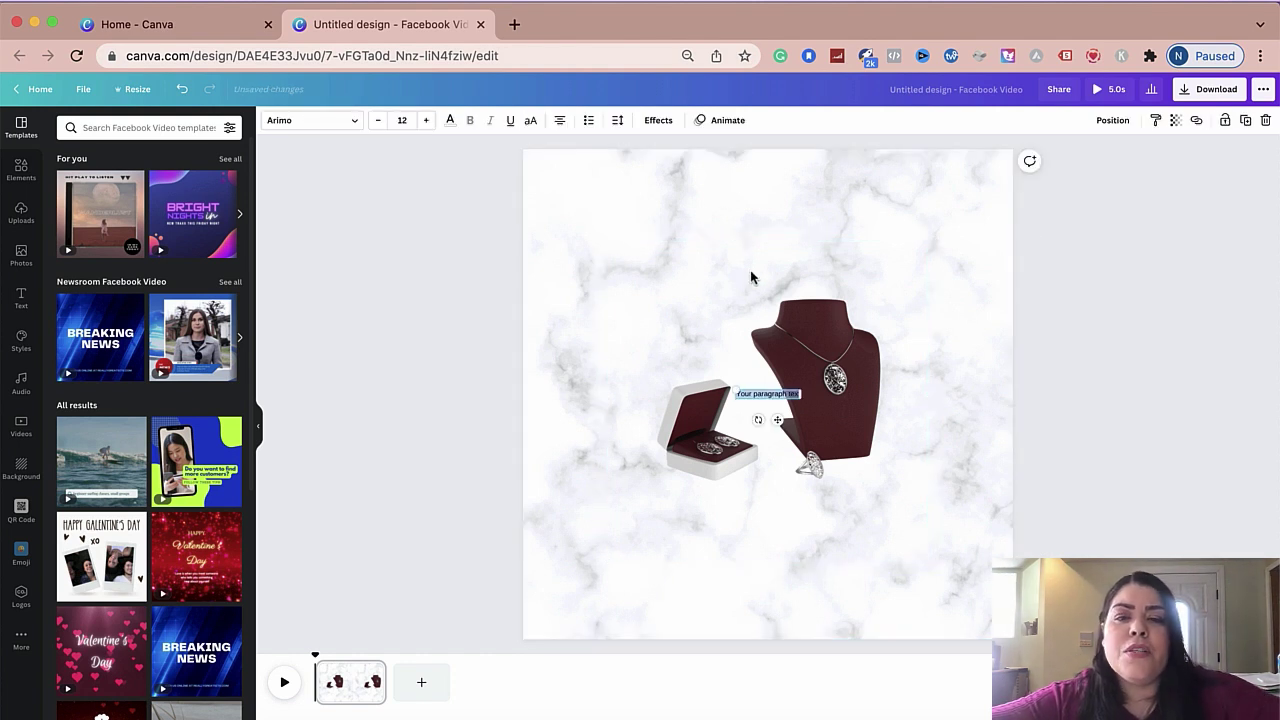
drag(727, 381, 569, 346)
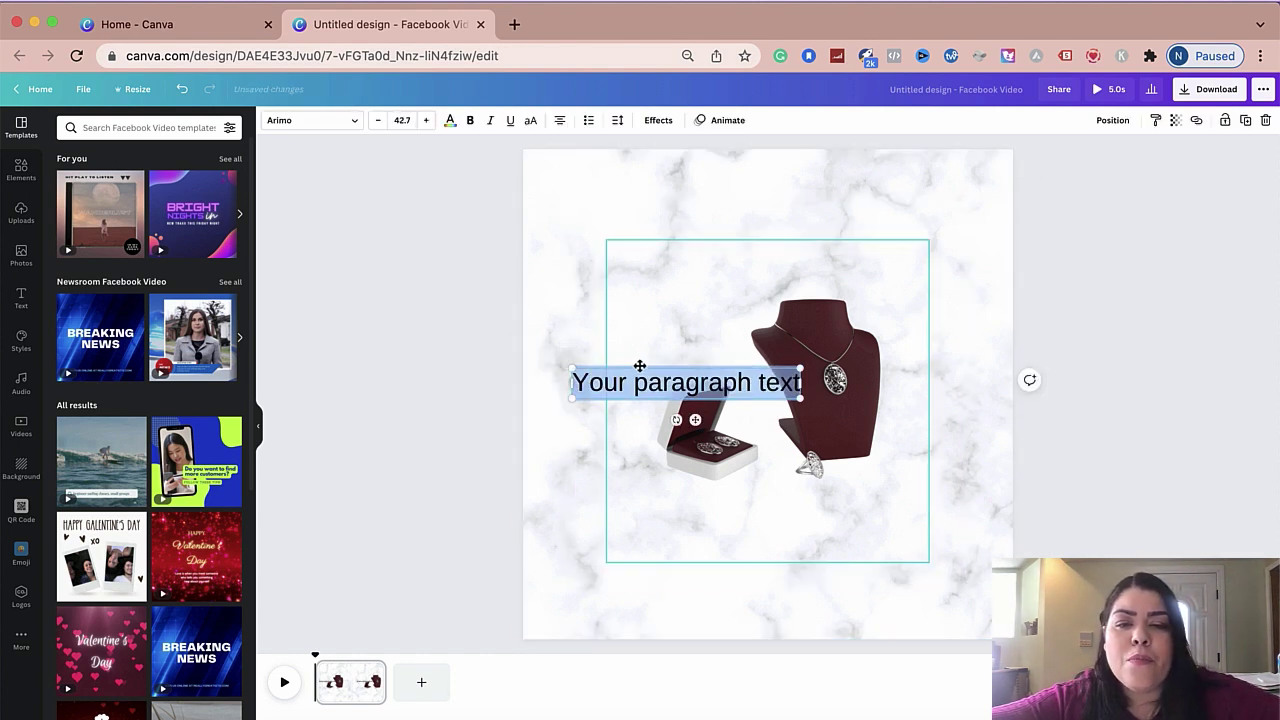
drag(638, 367, 727, 192)
triple_click(722, 208)
text(Bridal Ne)
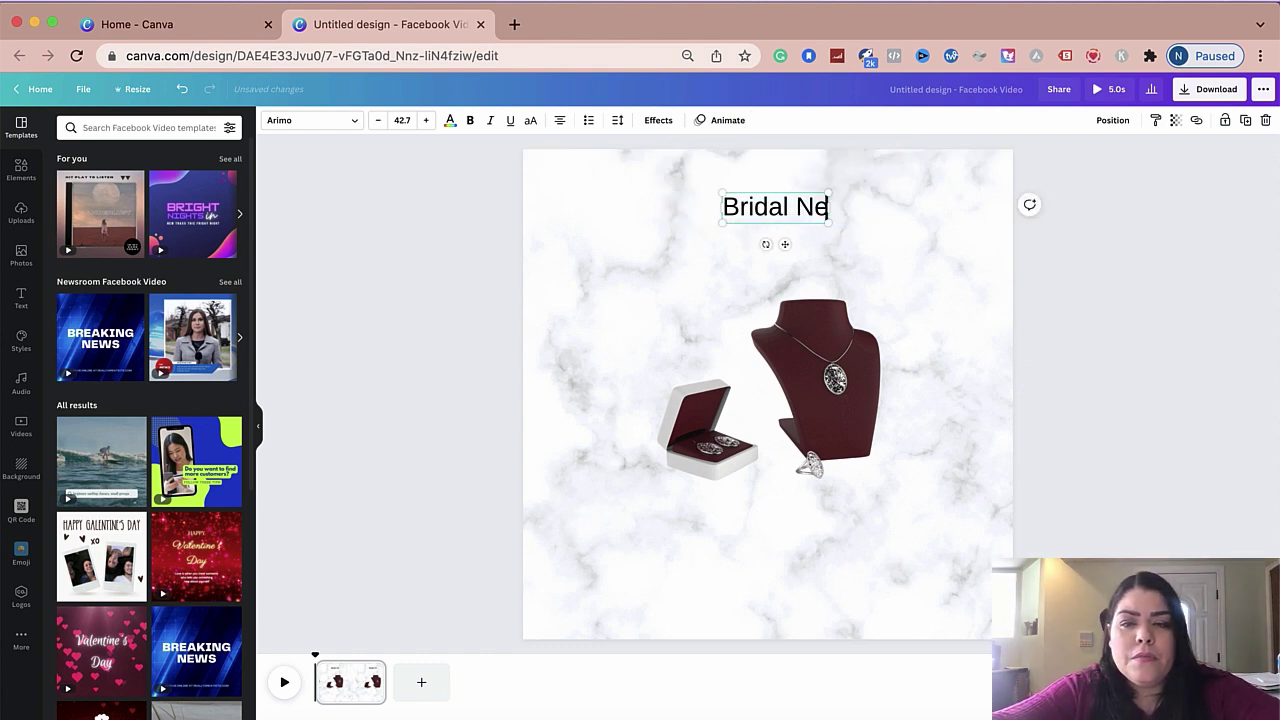
text(cklace Set)
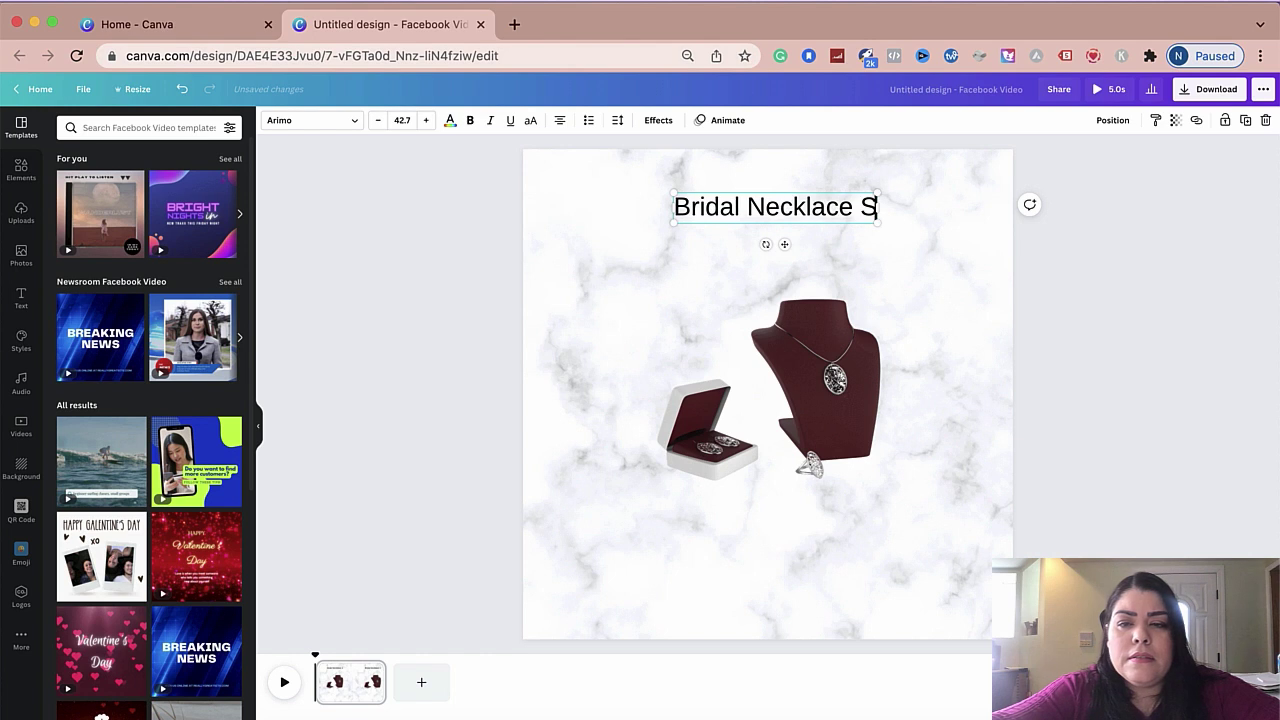
- Set the title in the Brittany script font and enlarge it
triple_click(690, 207)
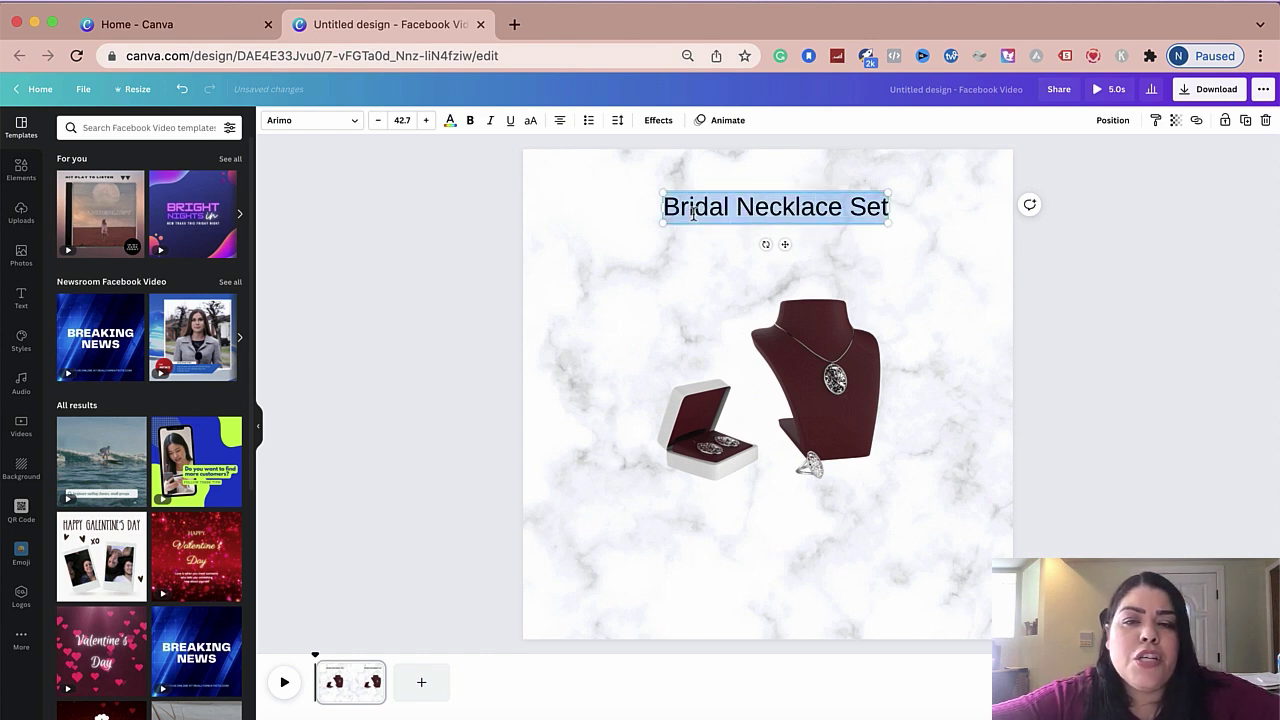
click(358, 124)
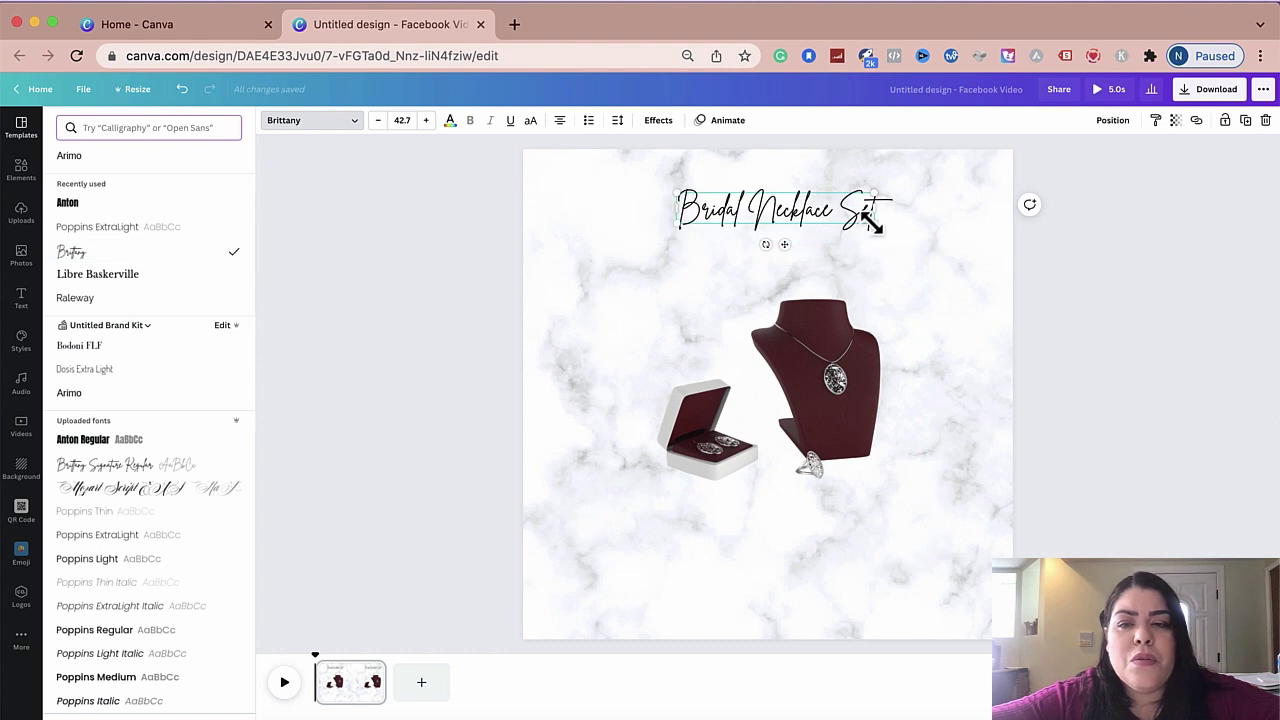
drag(870, 225, 940, 240)
drag(870, 222, 820, 191)
- Enlarge the jewellery photo and re-centre it beneath the title
click(845, 404)
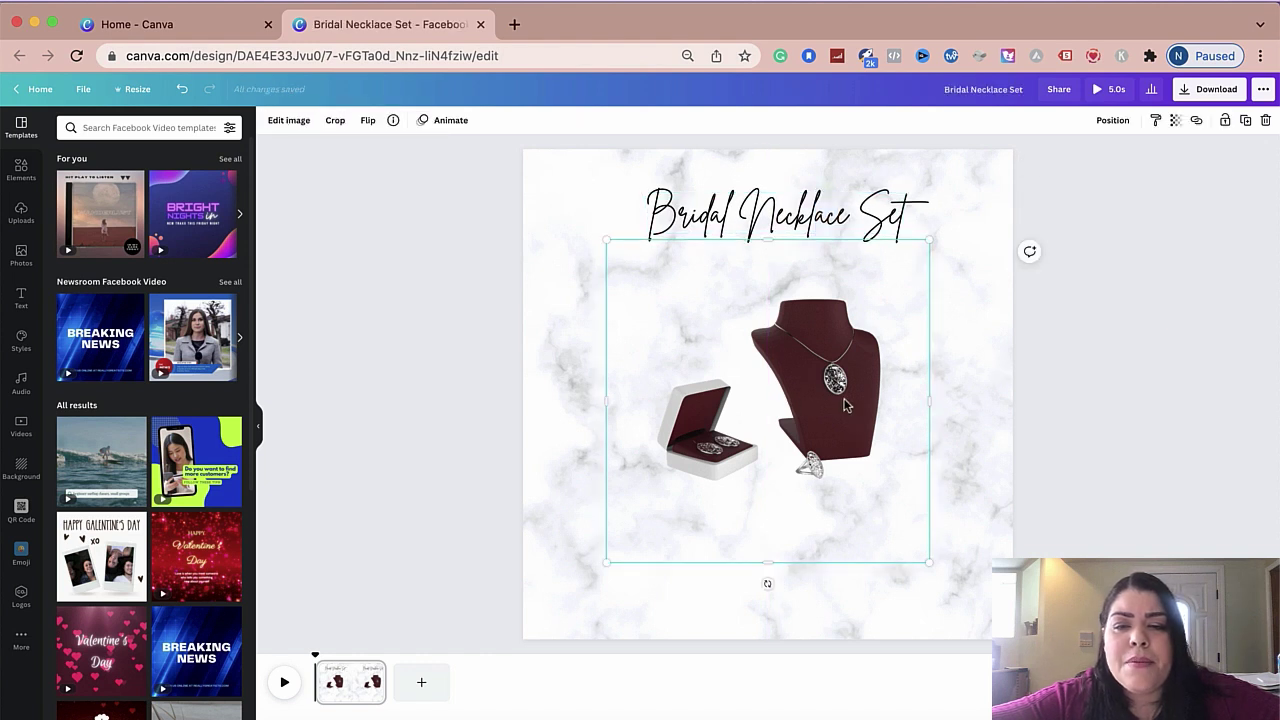
drag(929, 241, 985, 193)
click(1089, 220)
drag(885, 357, 860, 374)
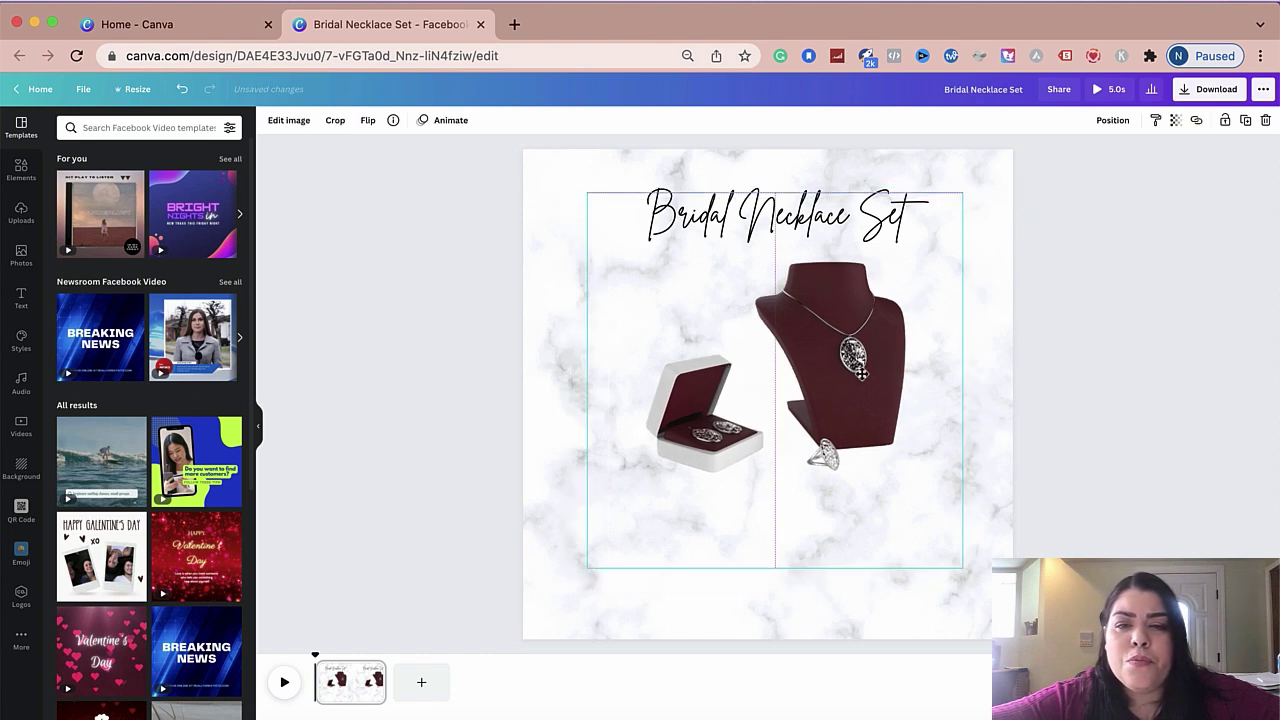
- Trim the first page's duration to about 3.2 seconds
click(1126, 404)
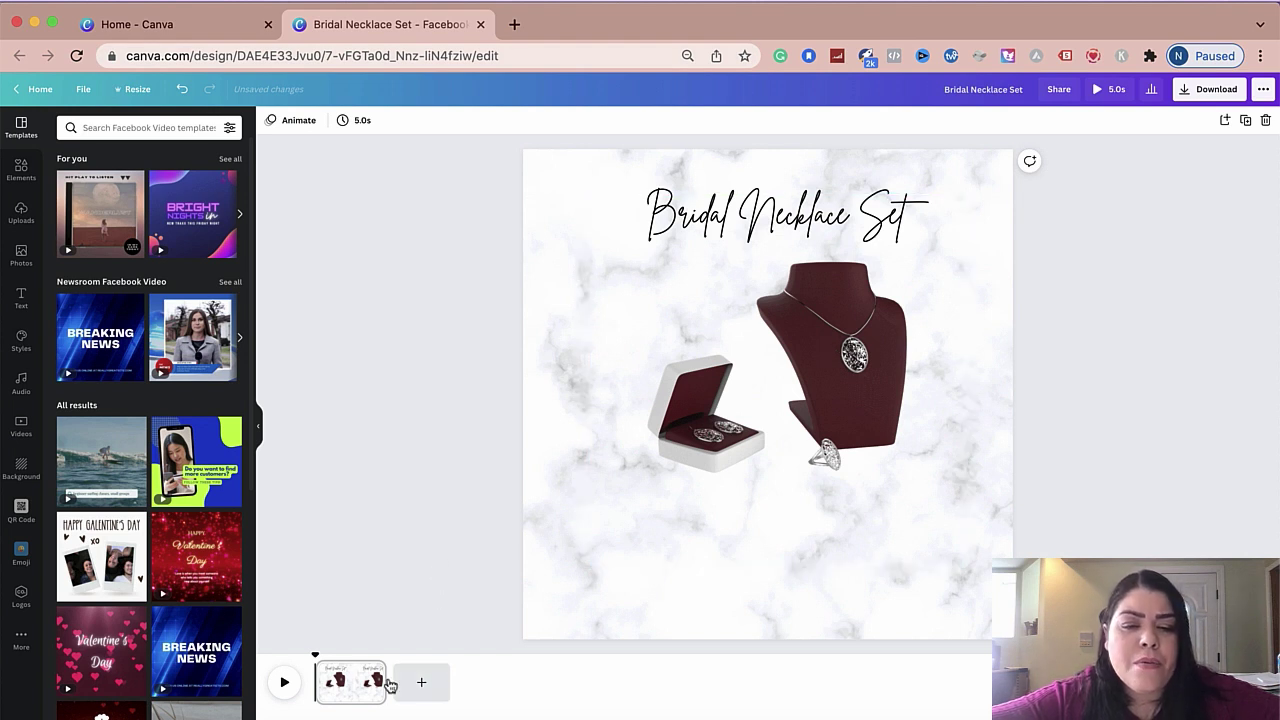
mouse_move(385, 682)
drag(385, 682, 362, 682)
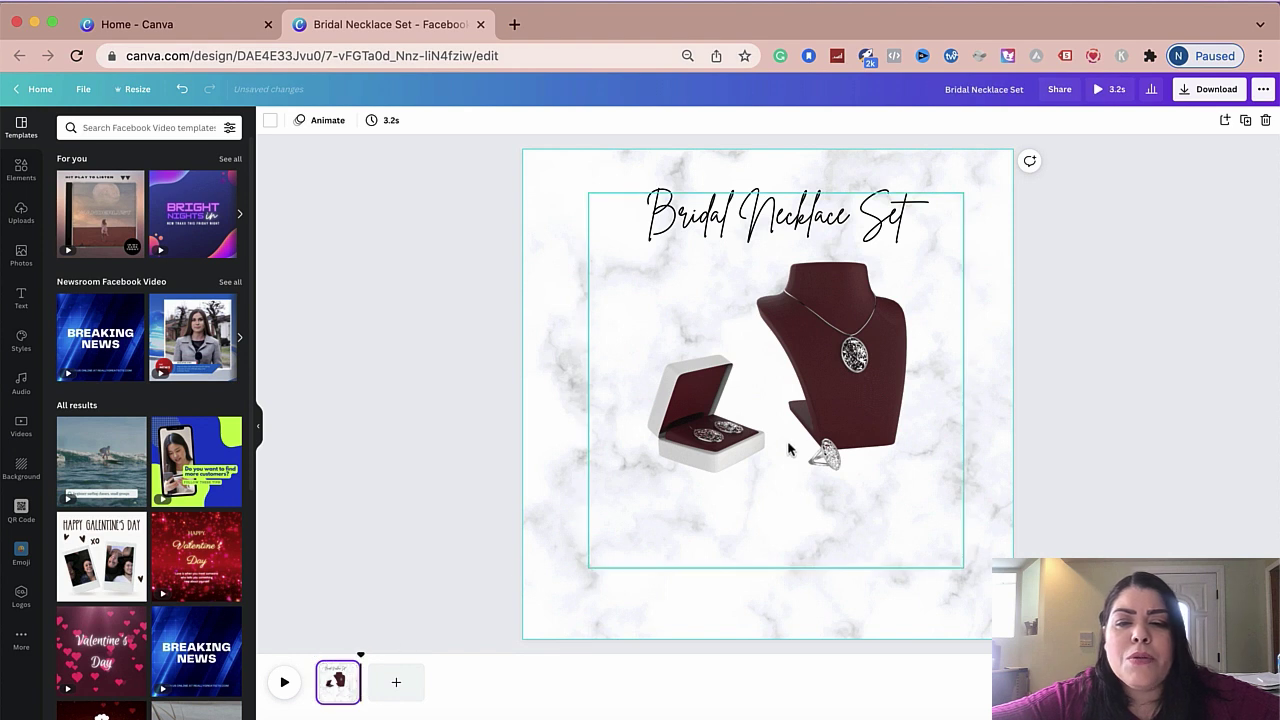
- Remove a stray test text box and nudge the title into place near the top
key(t)
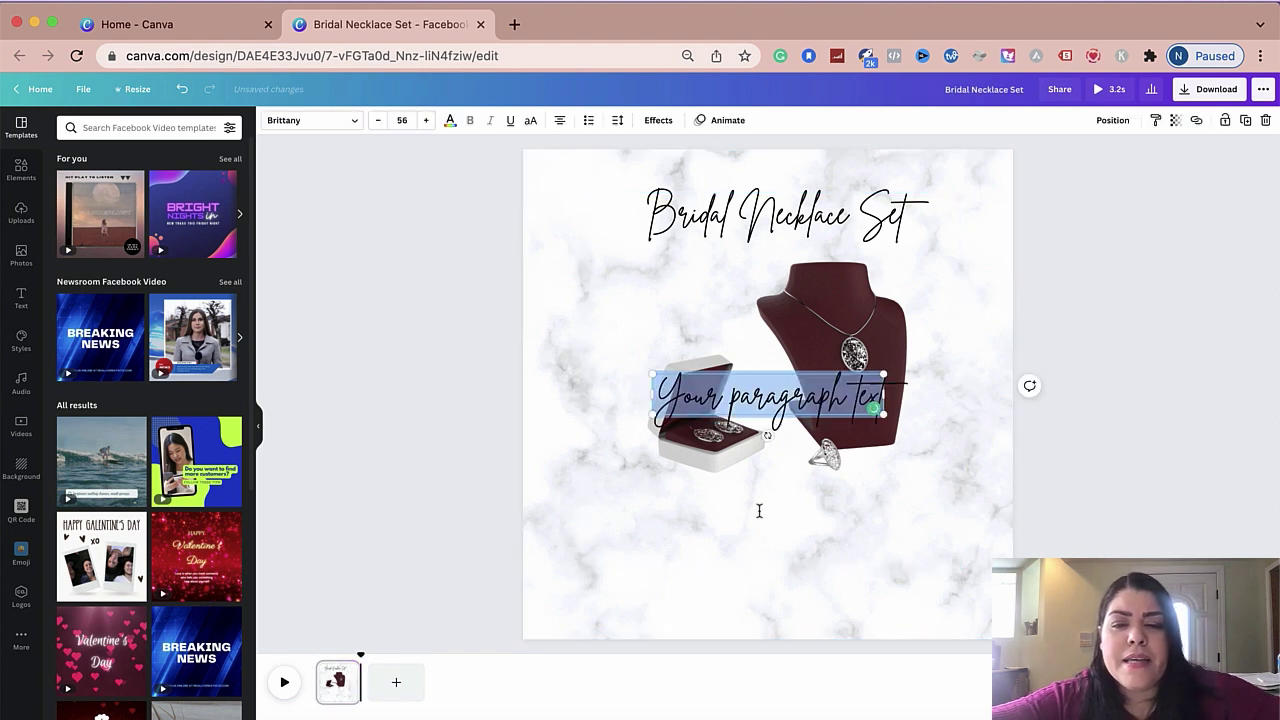
drag(764, 374, 784, 629)
key(ctrl+z)
drag(802, 212, 803, 212)
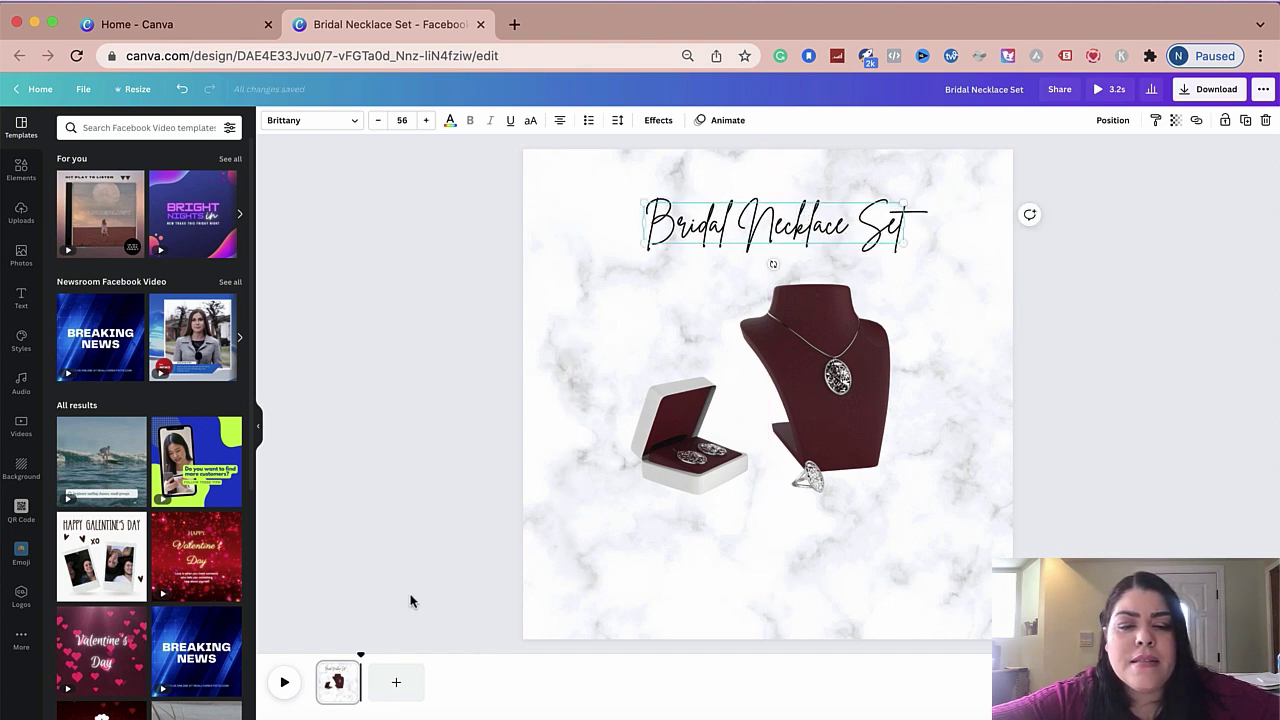
- Duplicate the first page and join the two pages with a Dissolve transition
right_click(331, 675)
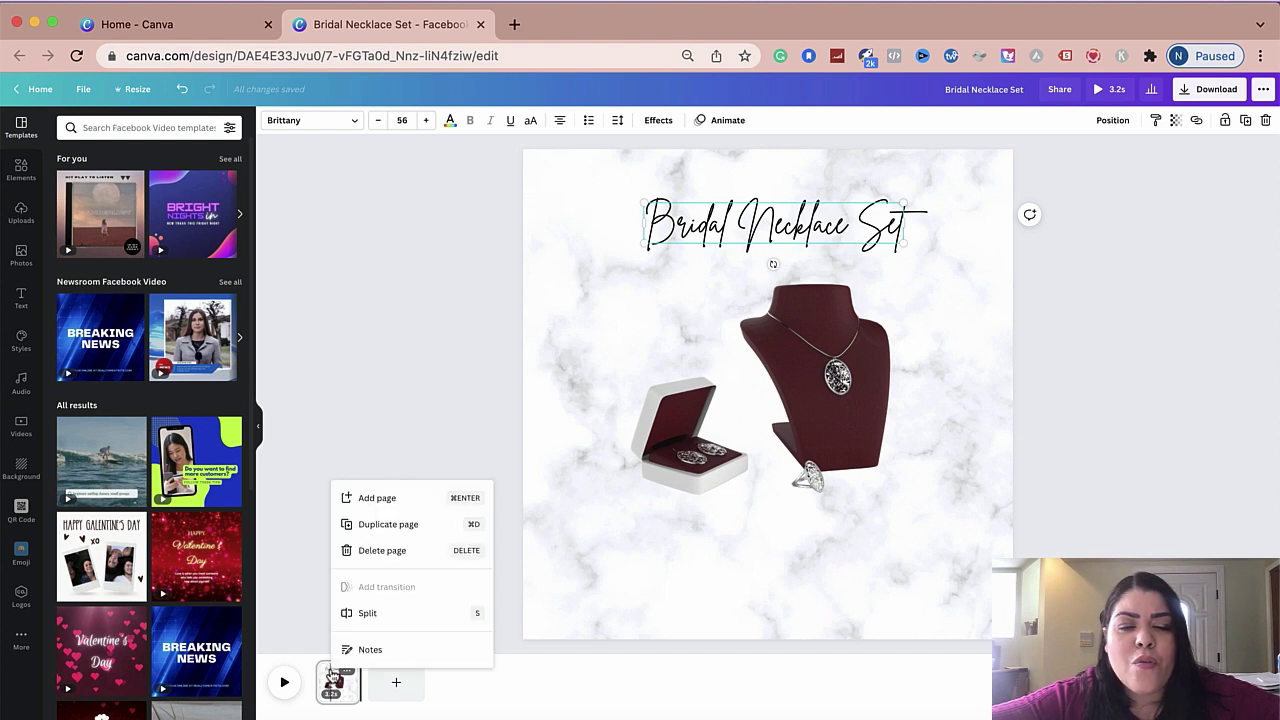
click(361, 525)
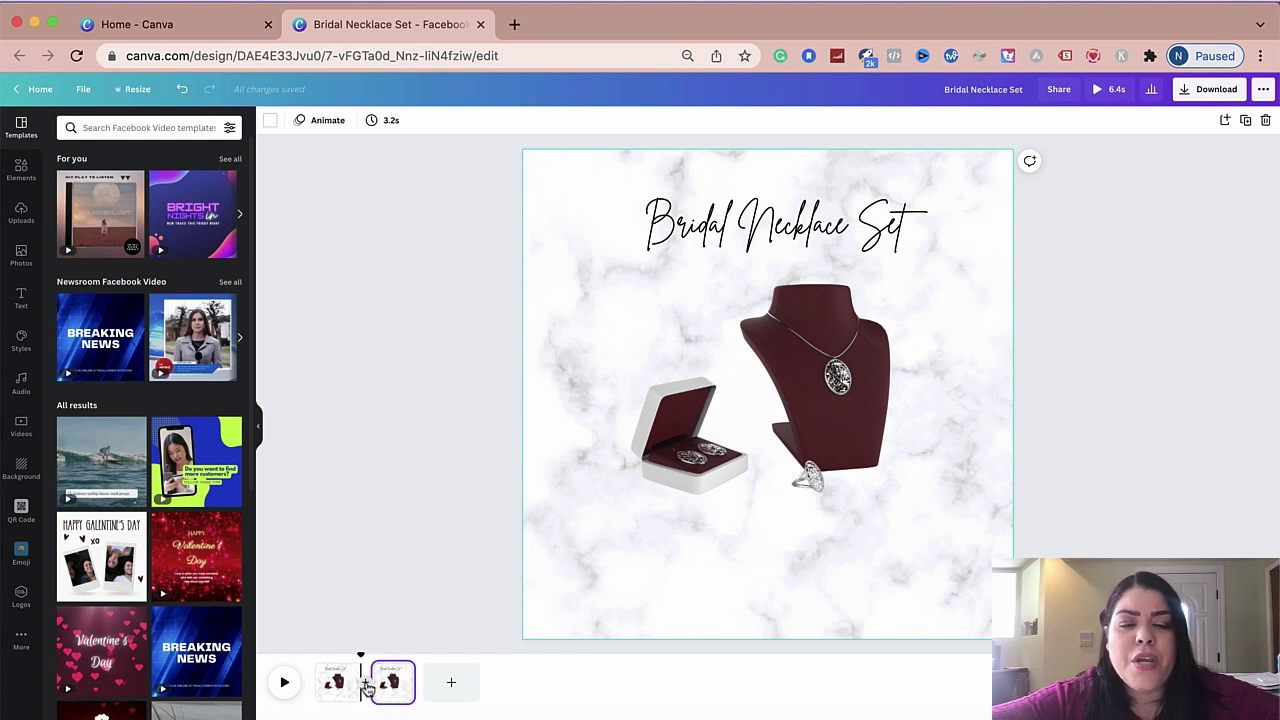
click(367, 690)
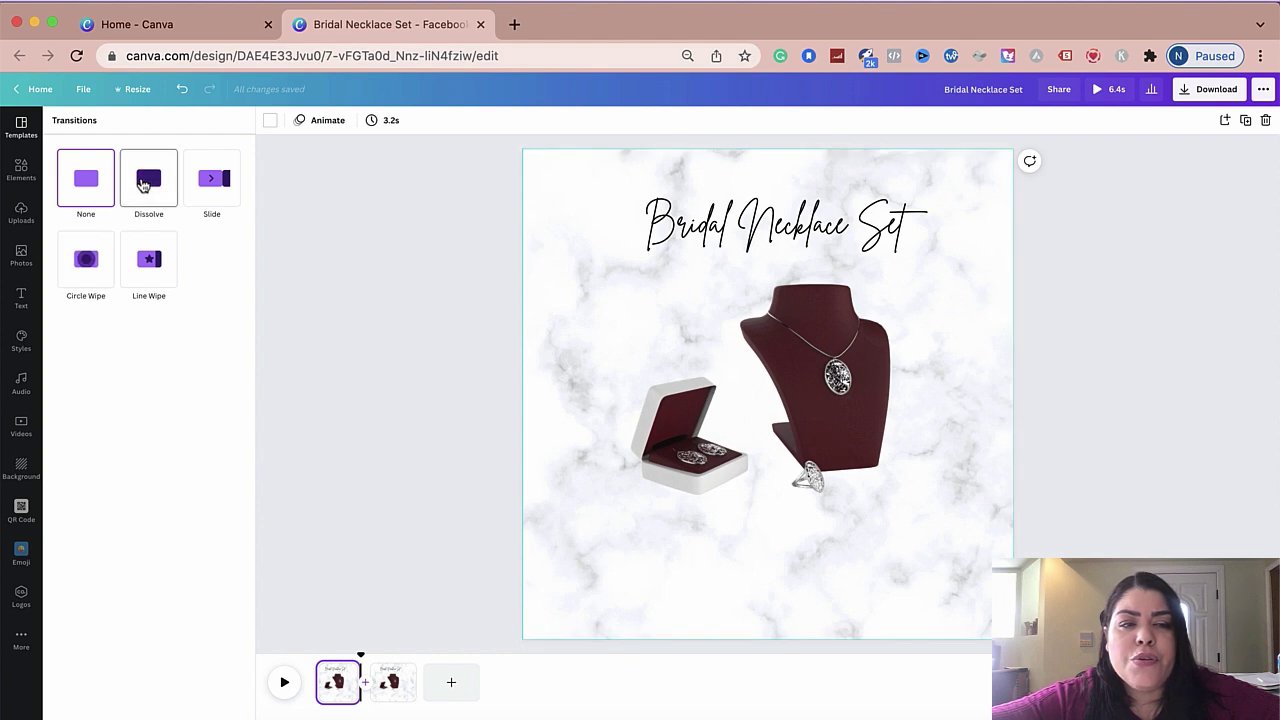
click(143, 185)
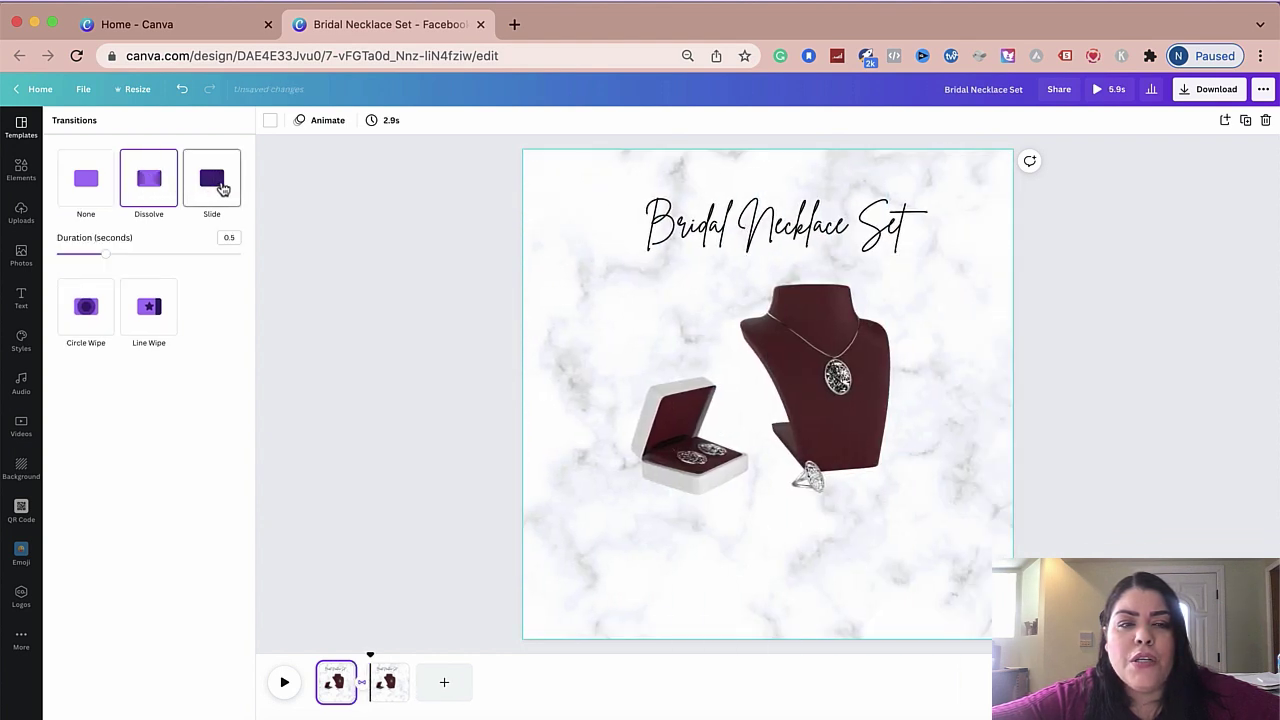
click(222, 188)
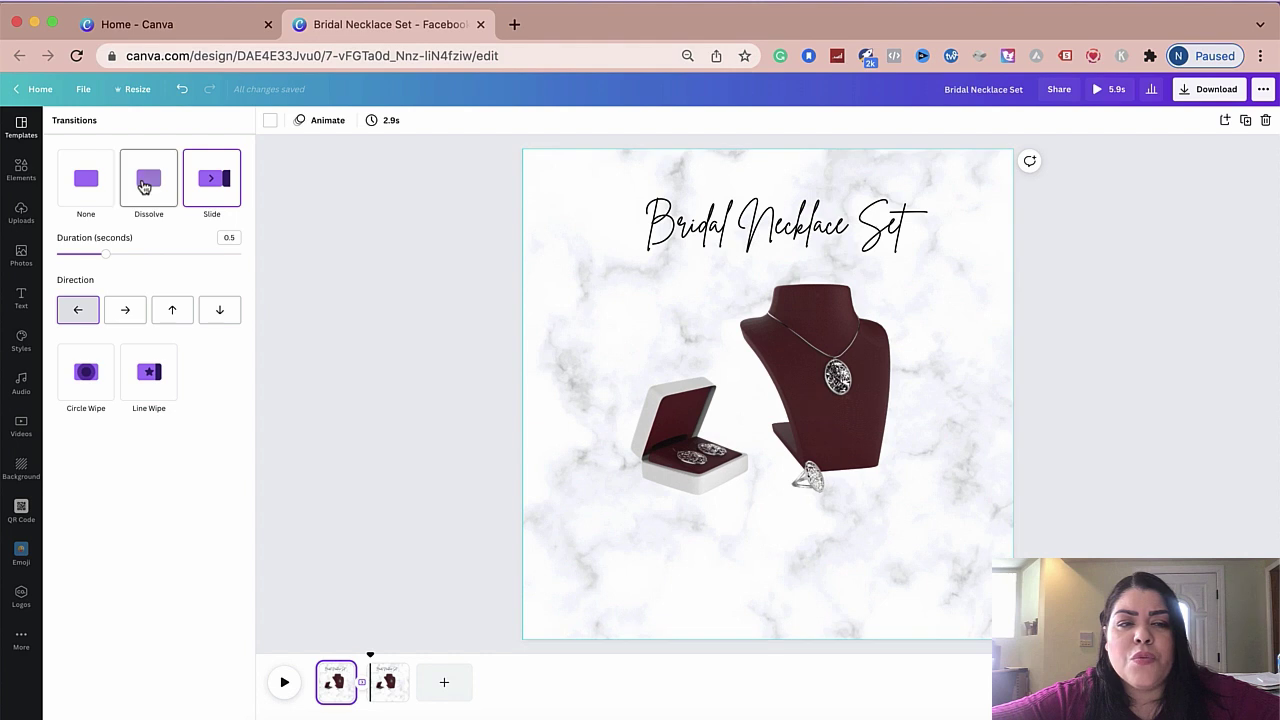
click(145, 185)
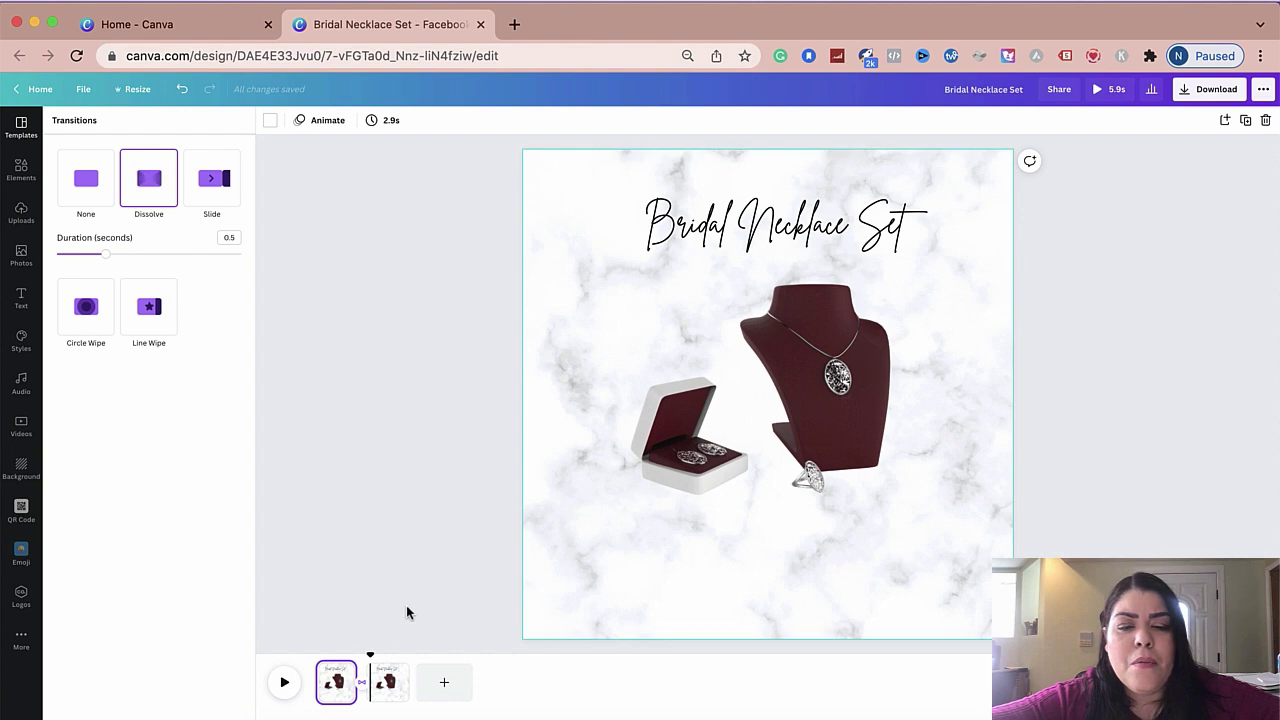
click(406, 612)
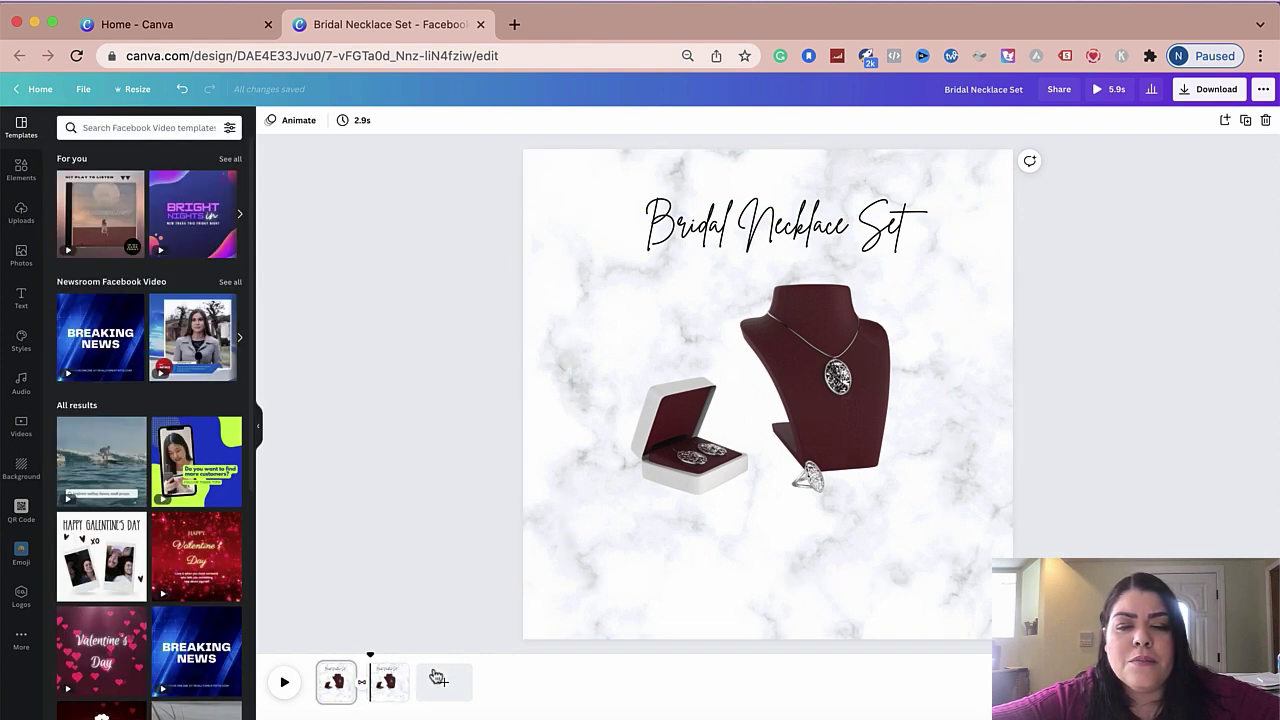
- On page 2, add a text box at the bottom set in Poppins ExtraLight
click(388, 684)
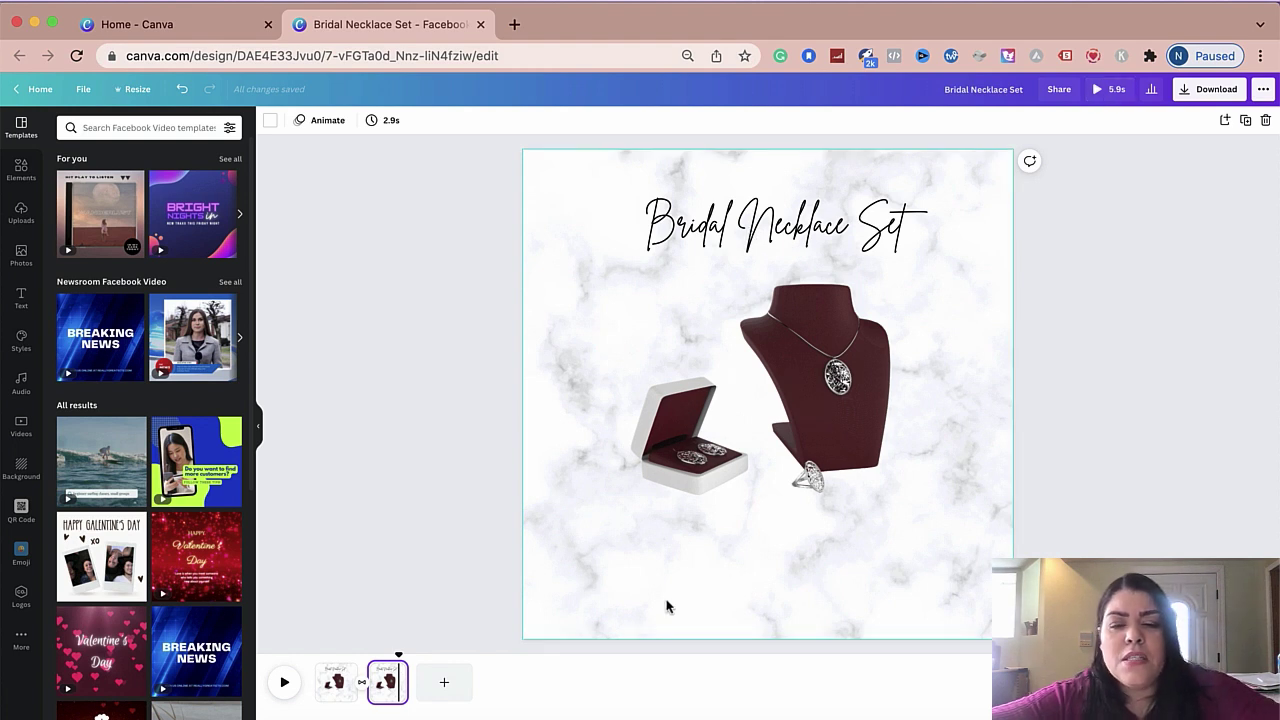
key(t)
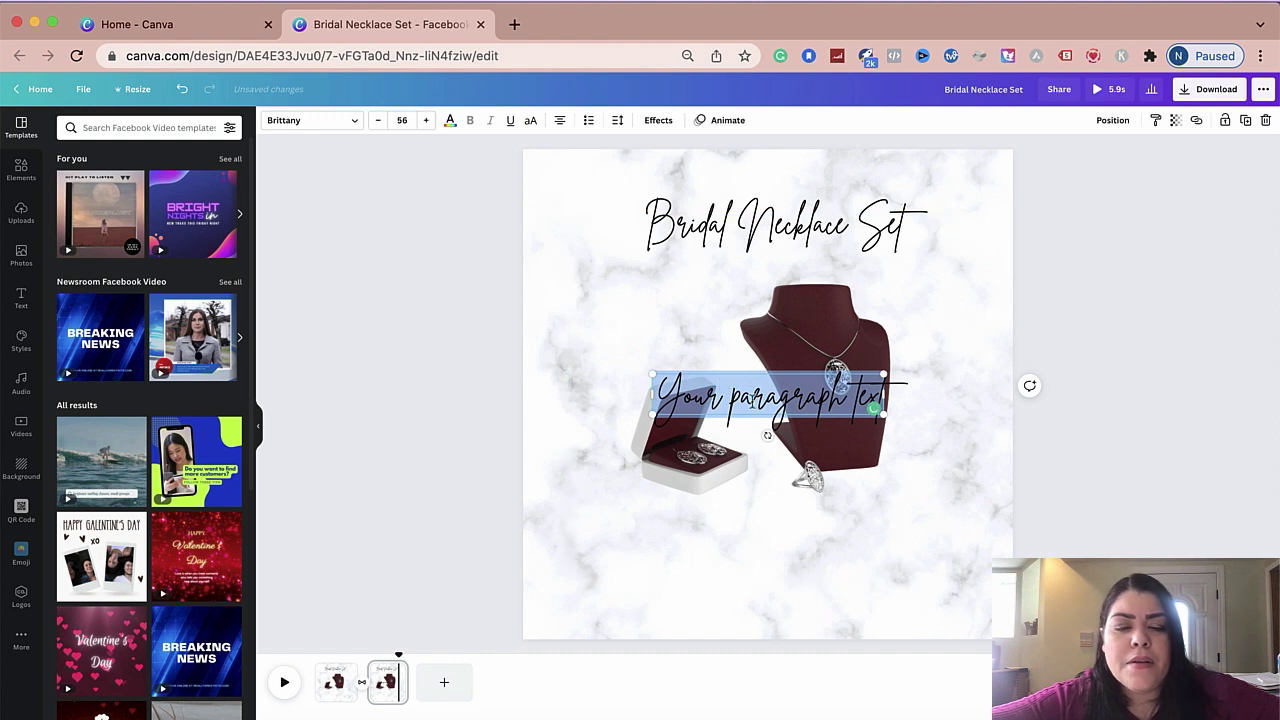
drag(760, 441, 760, 611)
double_click(733, 583)
click(733, 583)
click(353, 121)
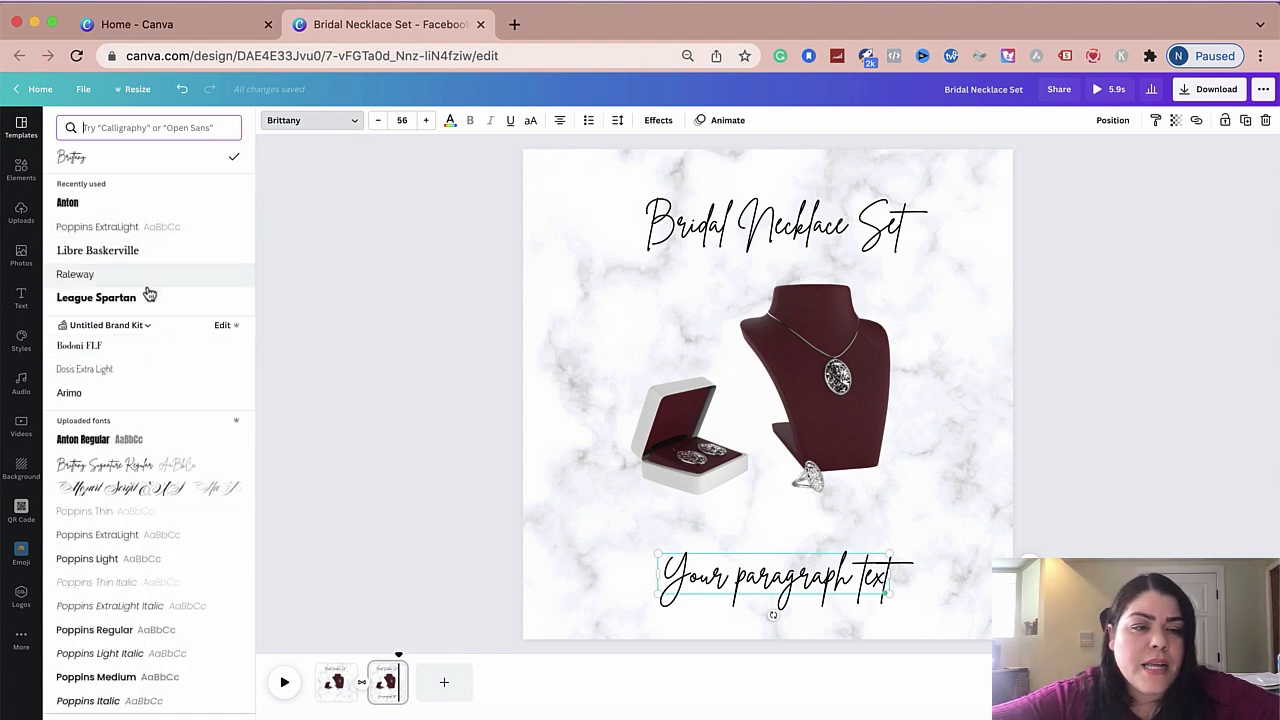
click(149, 228)
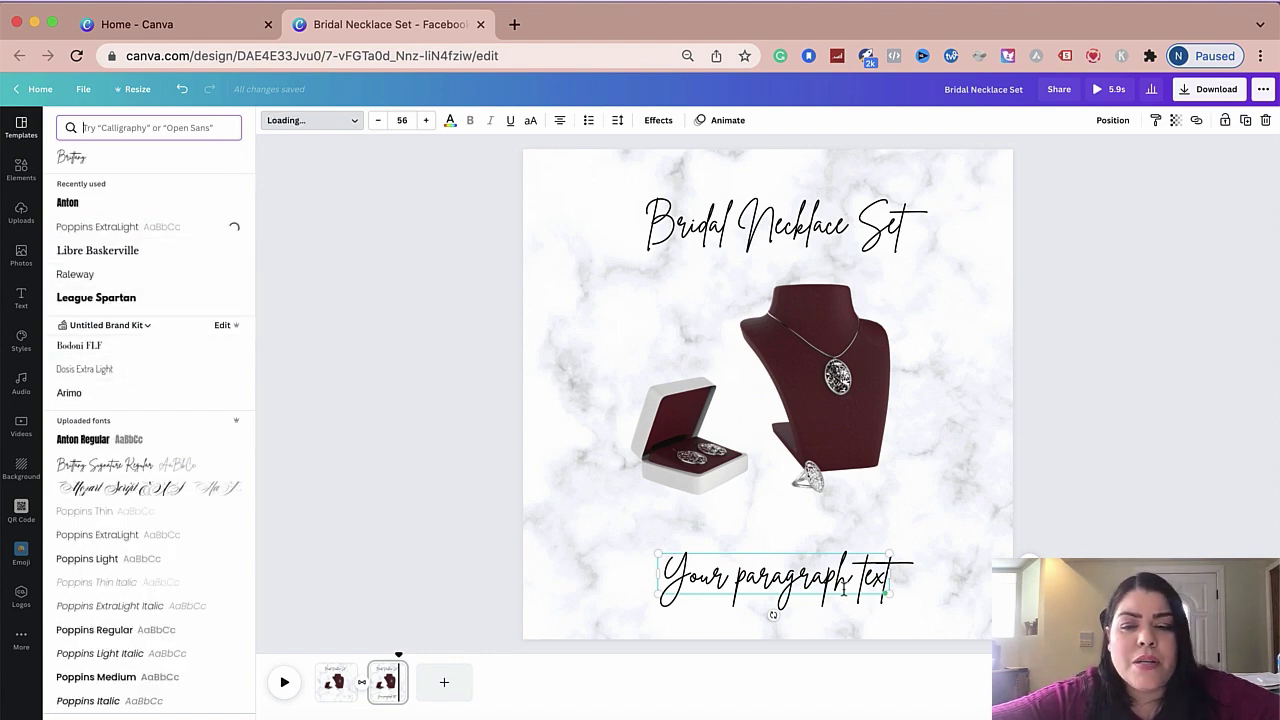
- Type the caption 'Necklace measures 18" long', then shrink and centre it under the jewellery
triple_click(756, 575)
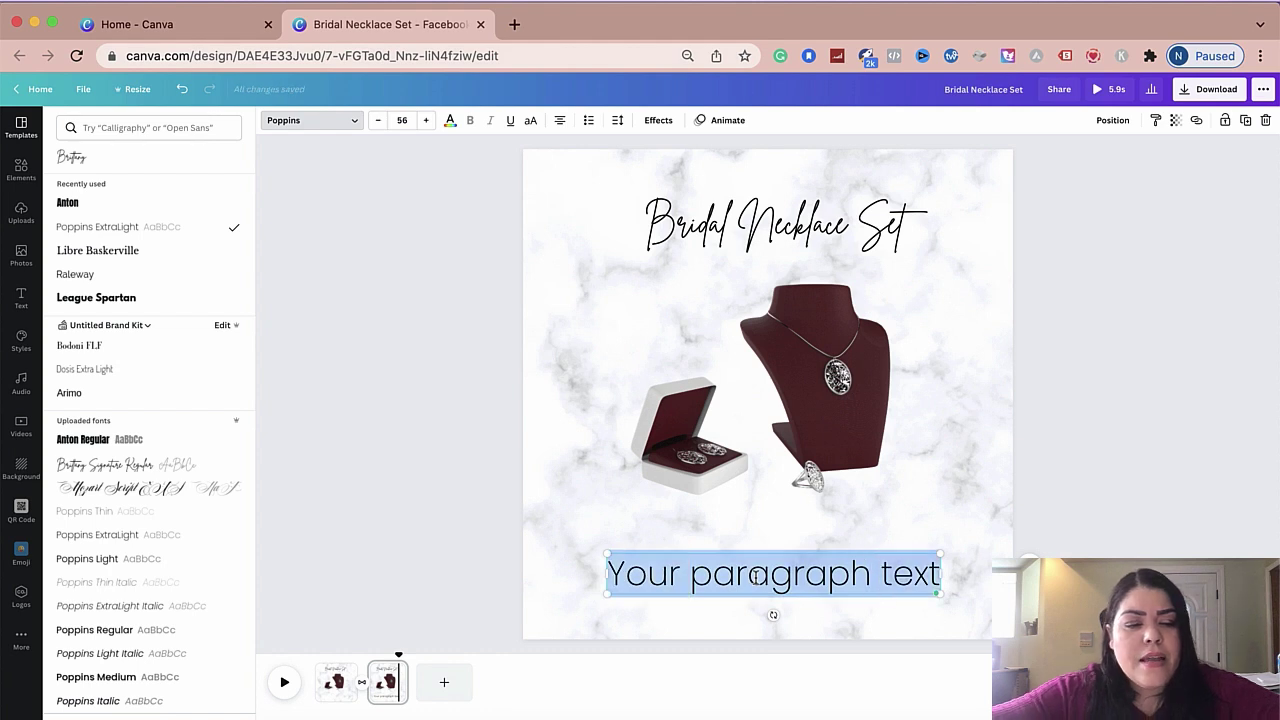
text(Neclac)
key(BackSpace)
key(BackSpace)
key(BackSpace)
text(klace meas)
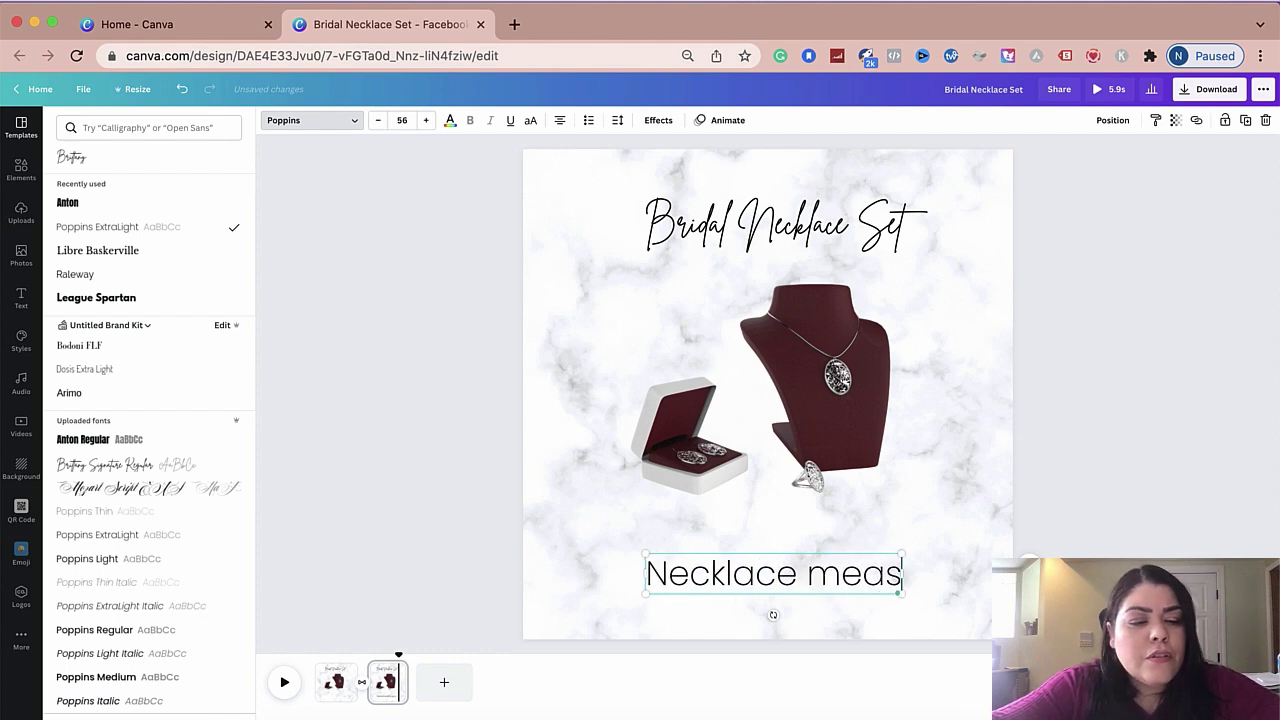
text(ures 18)
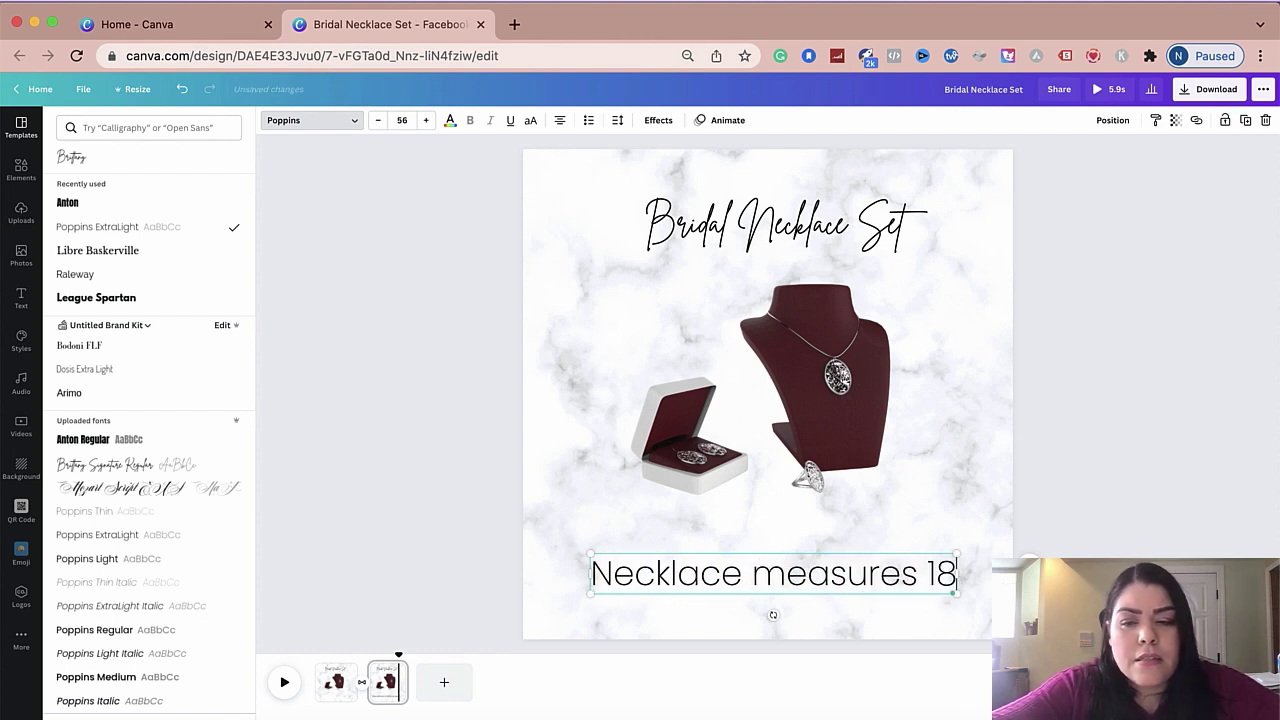
text(" long)
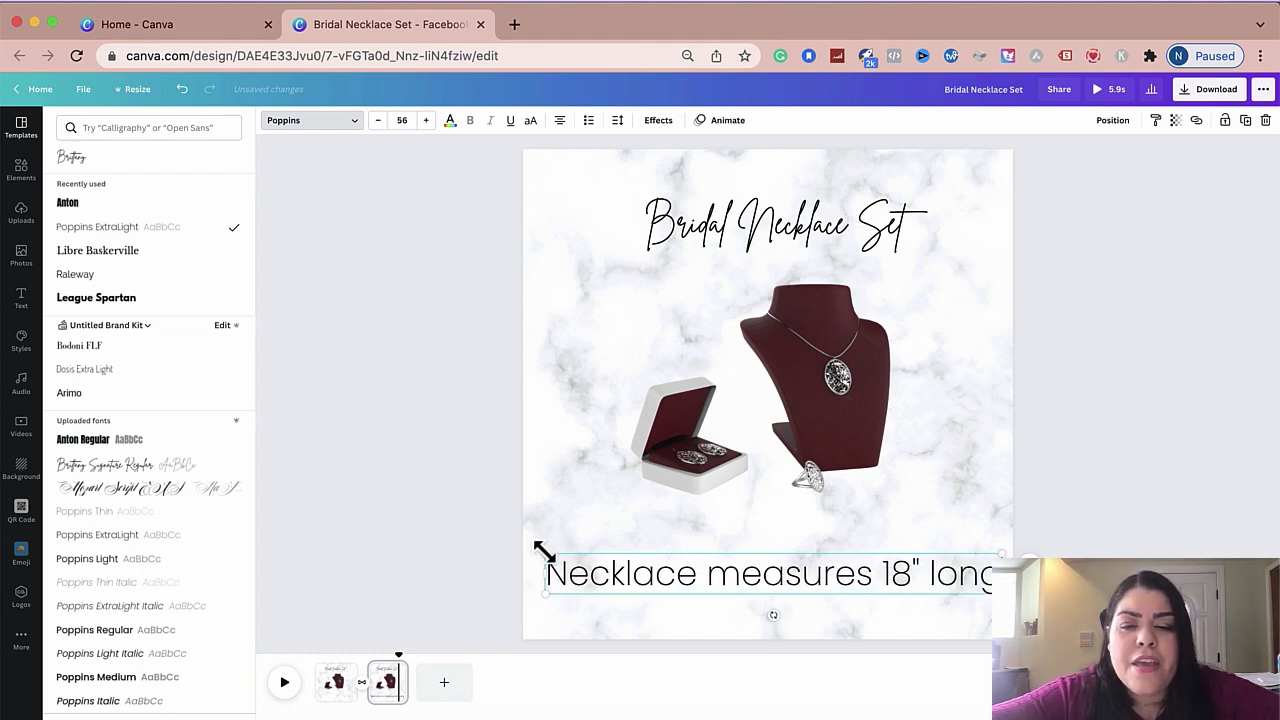
drag(543, 551, 664, 572)
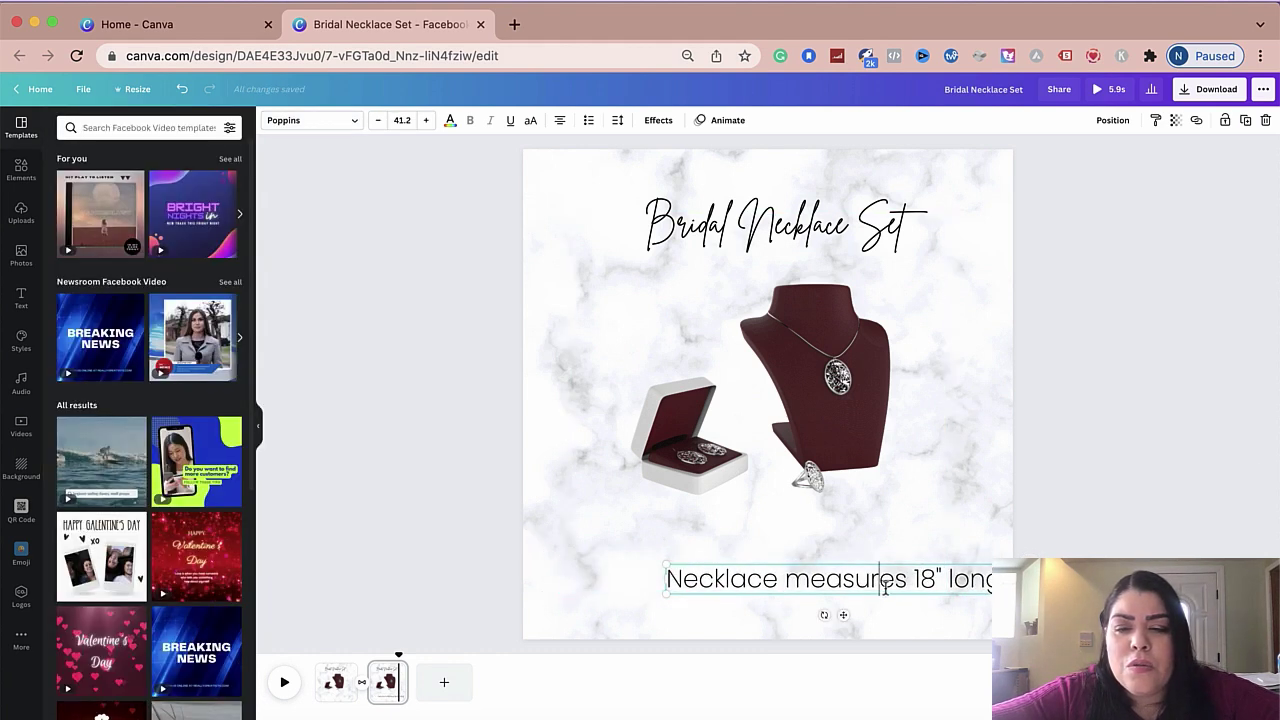
drag(845, 612, 791, 616)
click(1117, 534)
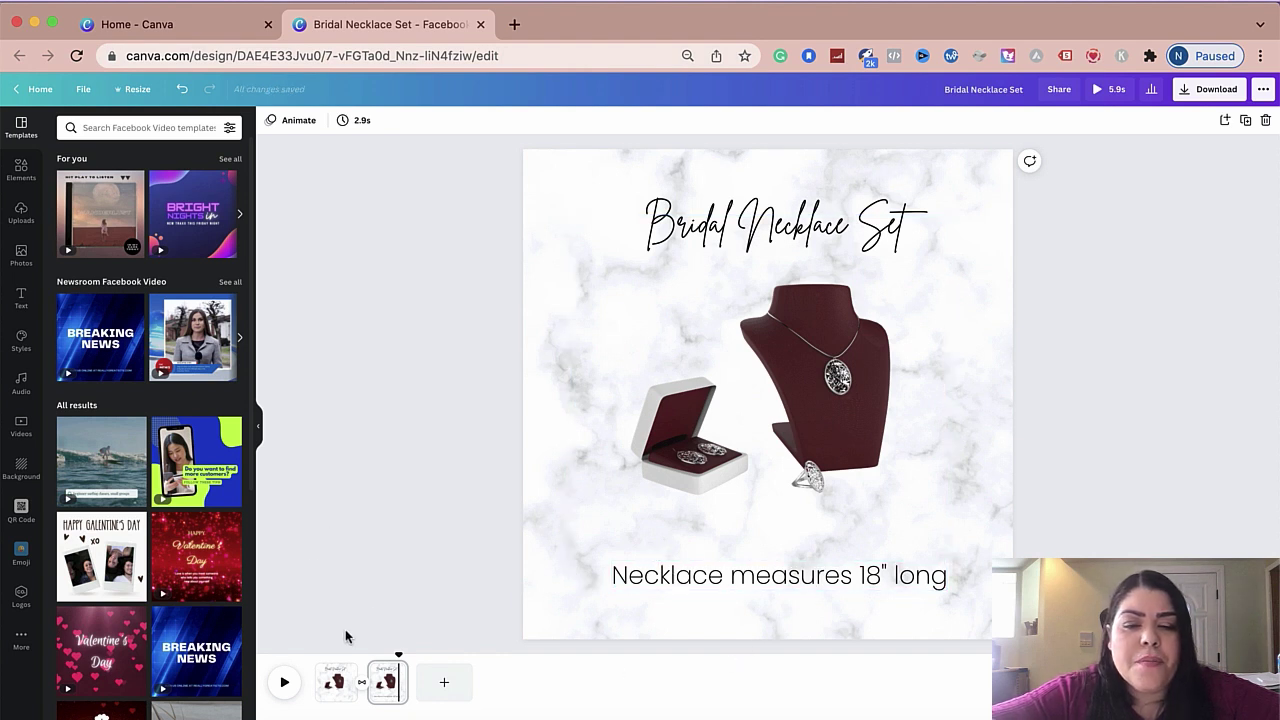
- Duplicate the second page and add a Dissolve transition between pages 2 and 3
click(935, 583)
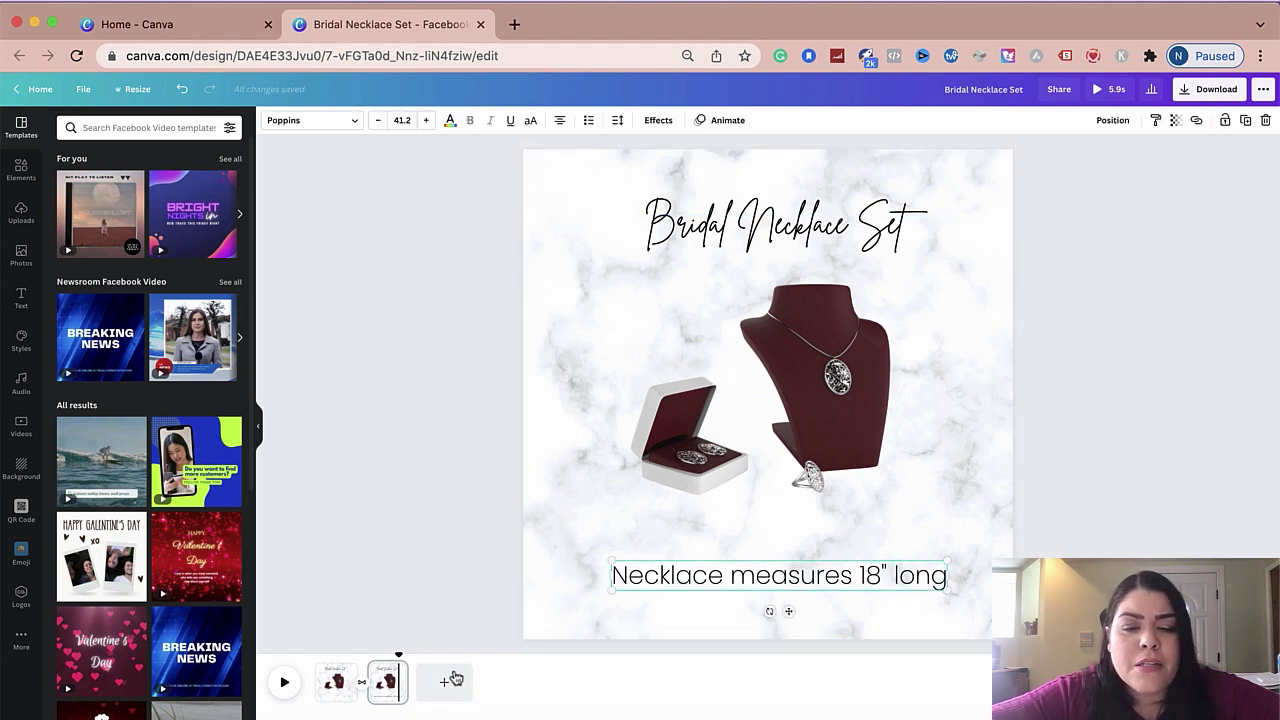
right_click(380, 670)
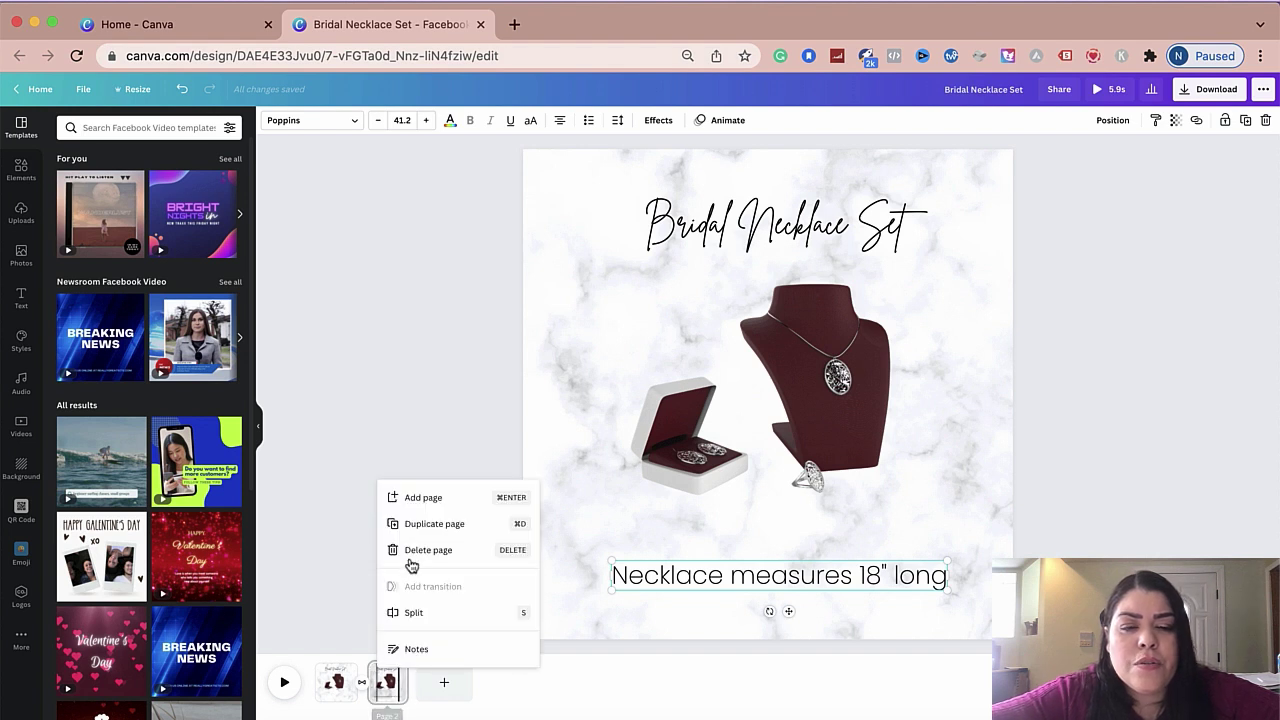
click(414, 524)
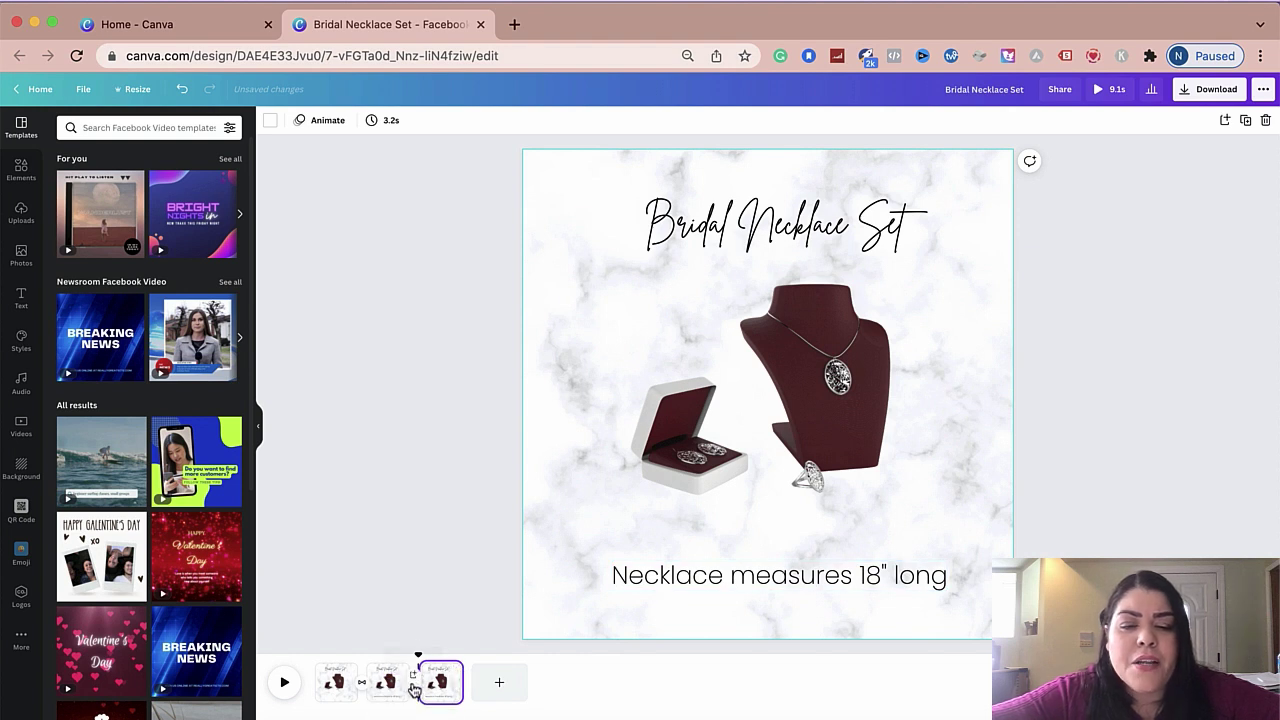
click(414, 684)
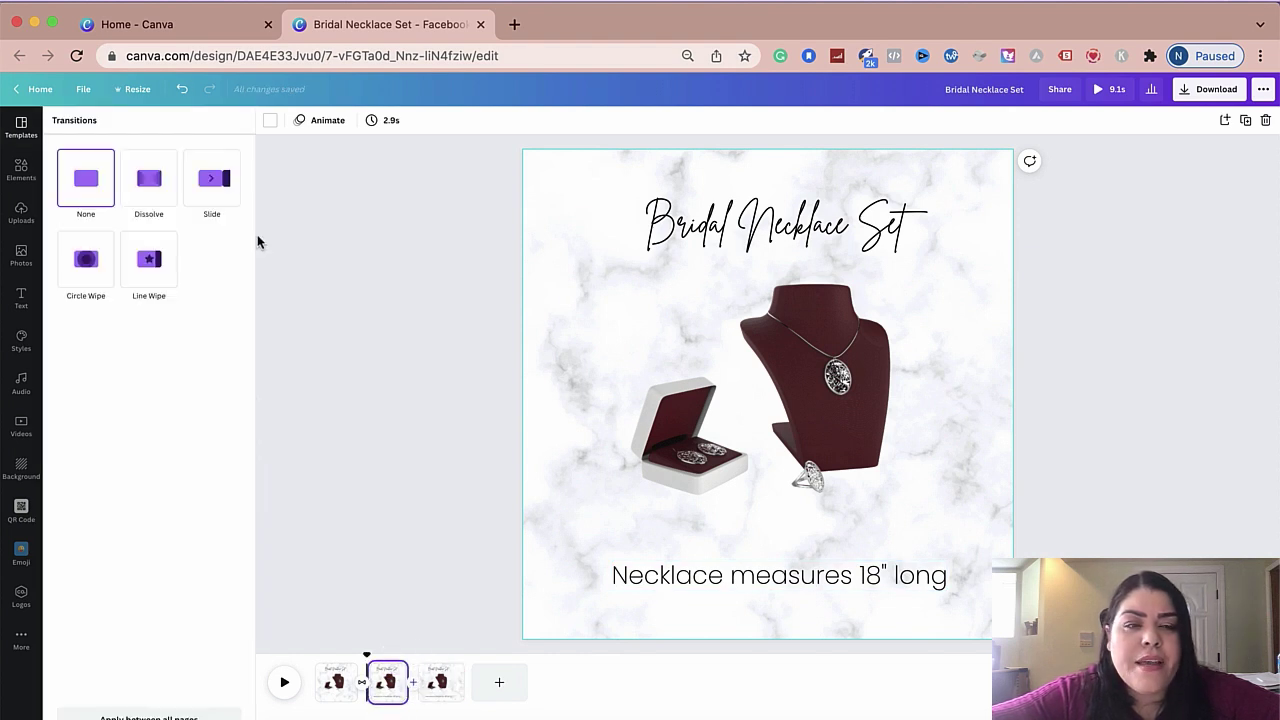
click(142, 188)
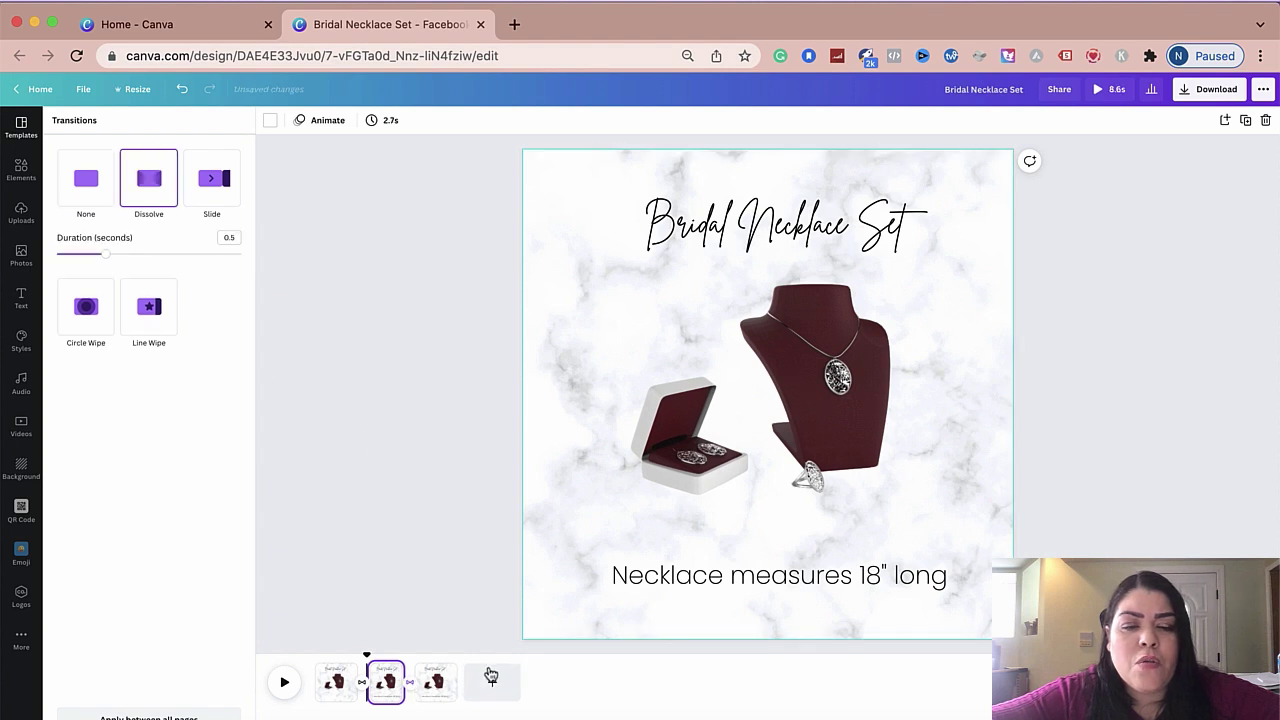
- On page 3, replace the caption with 'Earrings about 1 1/2'
click(444, 700)
click(673, 582)
click(673, 575)
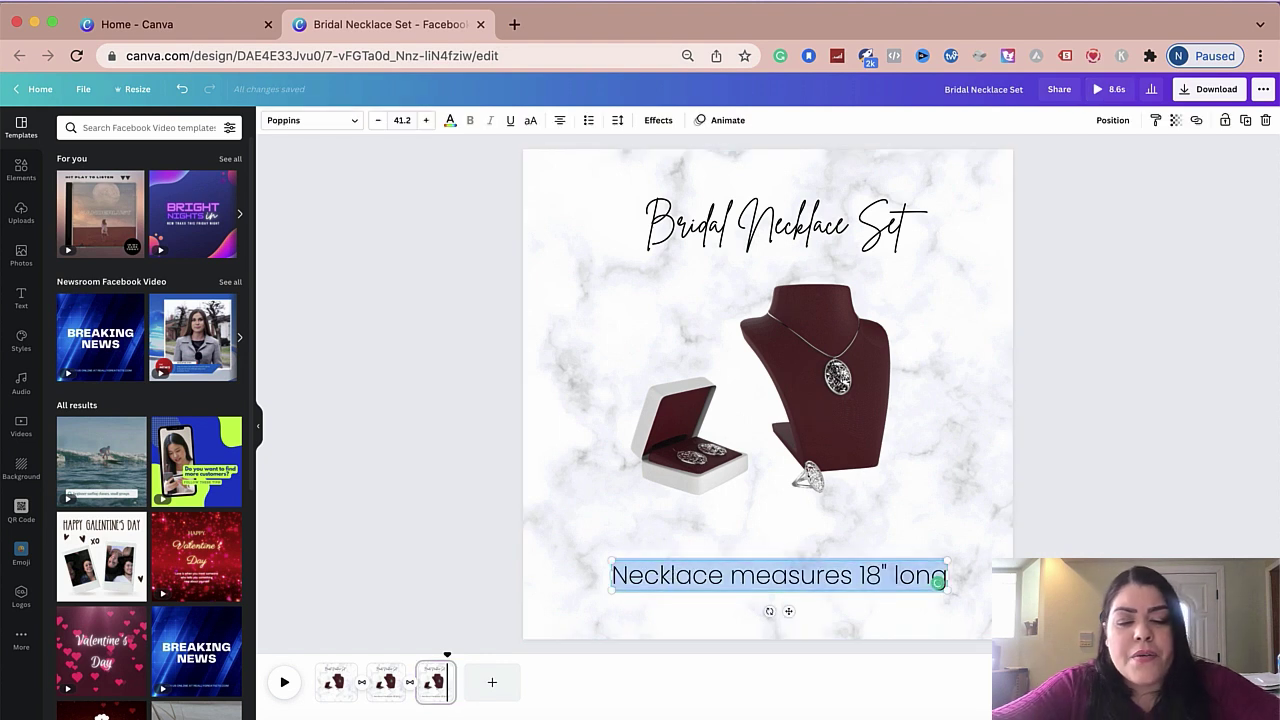
key(BackSpace)
text(Earrings)
key(BackSpace)
key(BackSpace)
key(BackSpace)
key(BackSpace)
key(BackSpace)
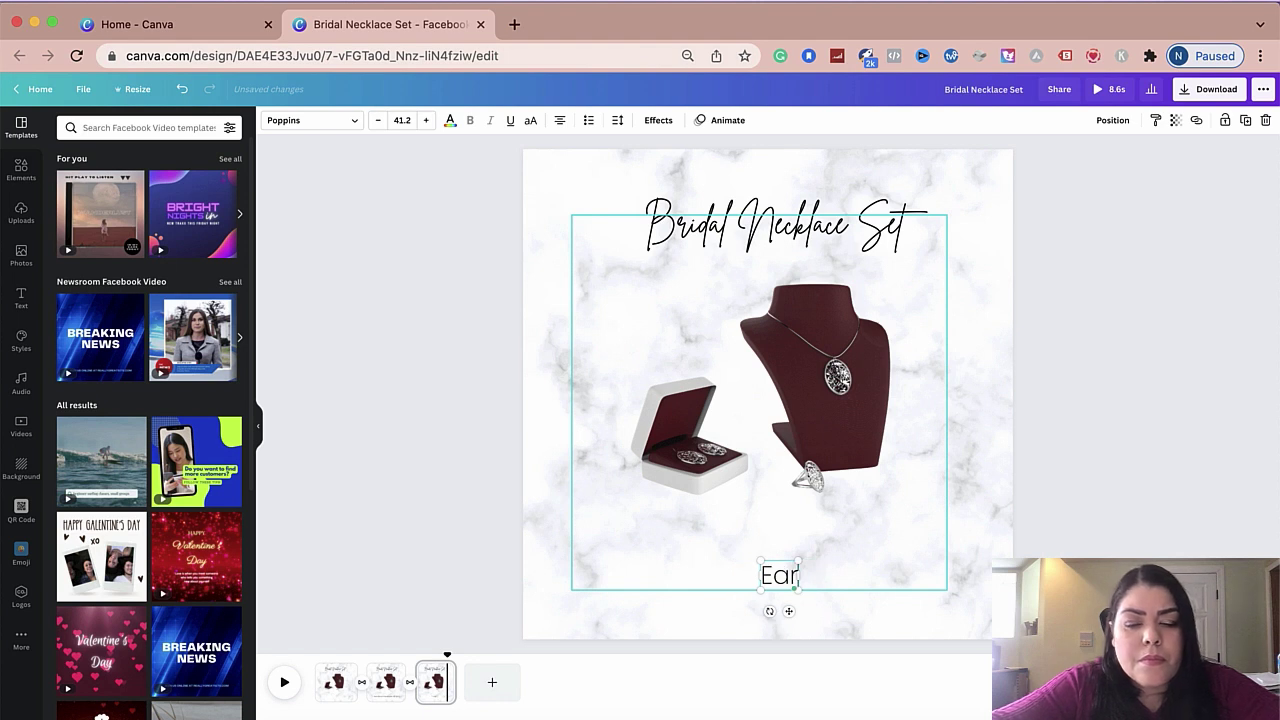
text(rings about )
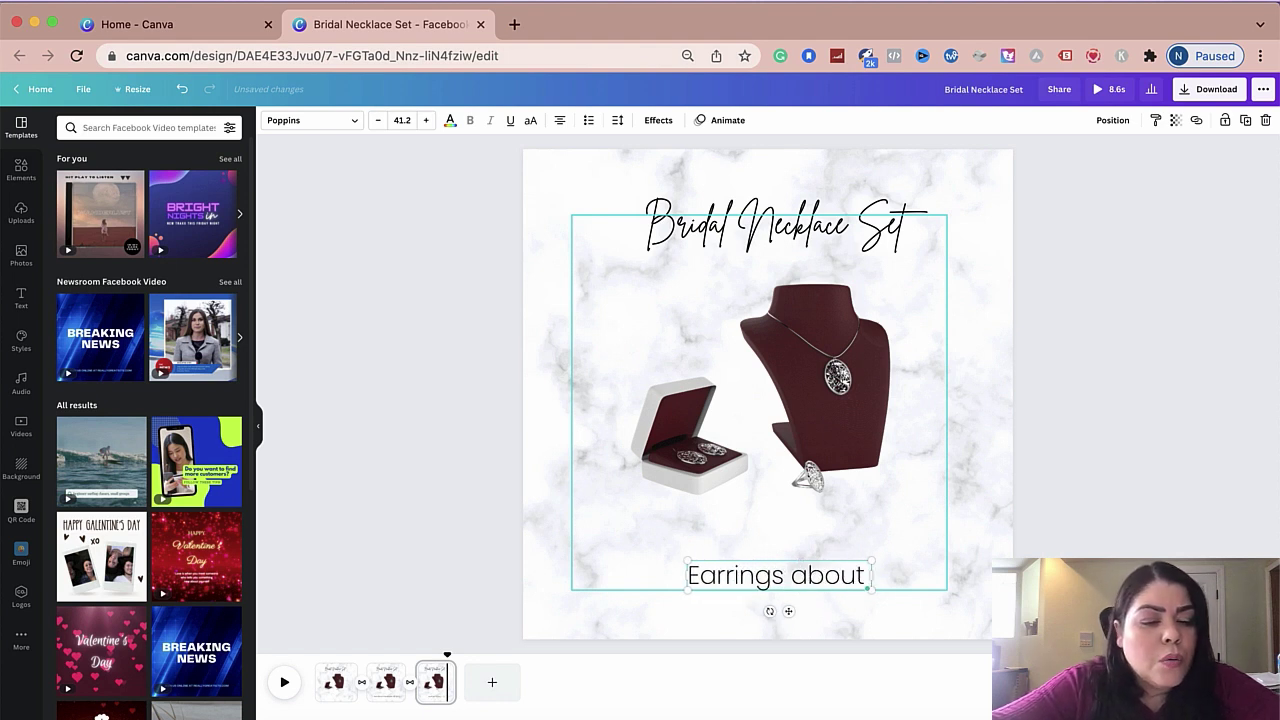
text(1 1/2)
- Complete the caption as 'Earrings about 1 1/2" long and 1/2" wide' and reposition it below the jewelry
key(Left)
key(Left)
key(Left)
key(BackSpace)
key(End)
text(")
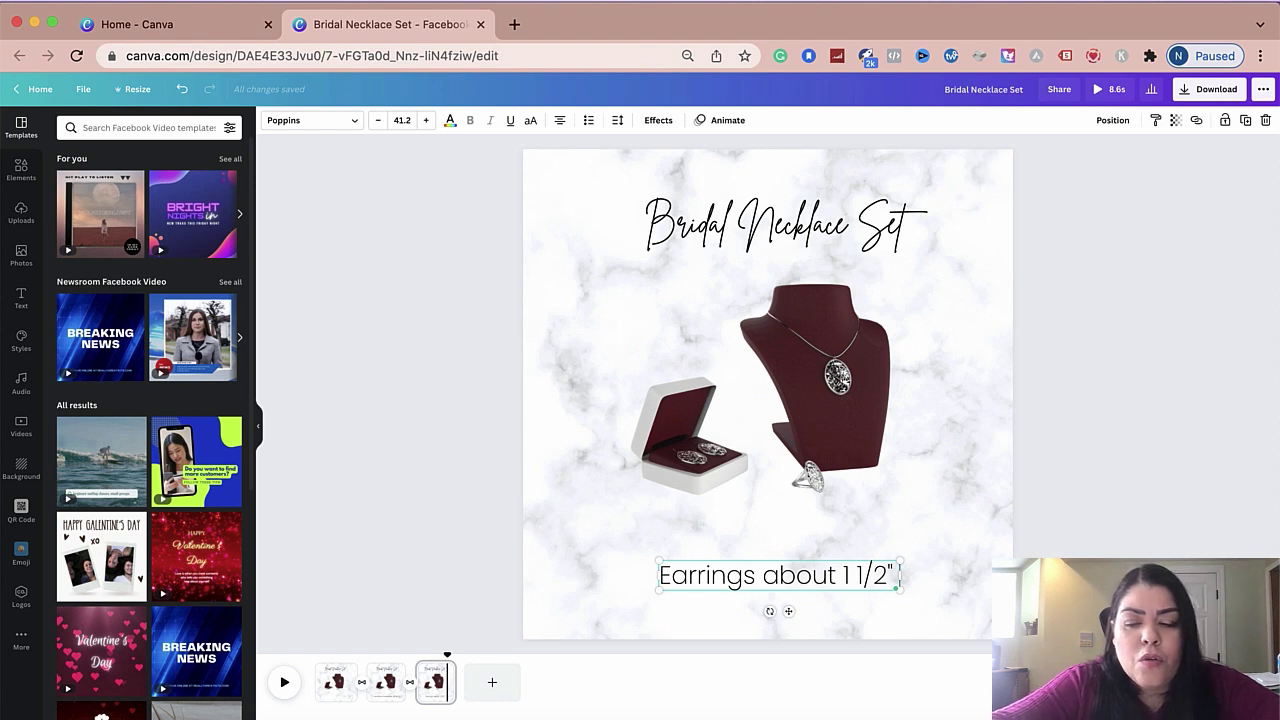
text( long)
key(BackSpace)
text(ng and 1/2)
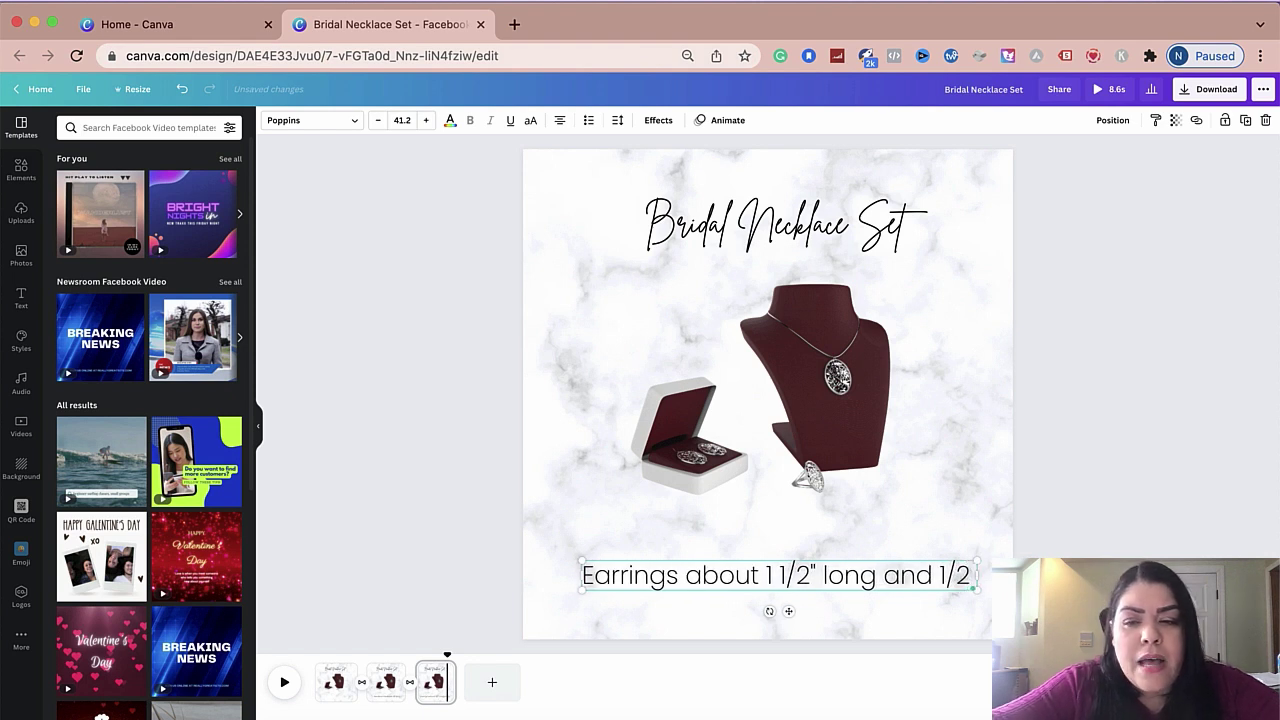
text("w)
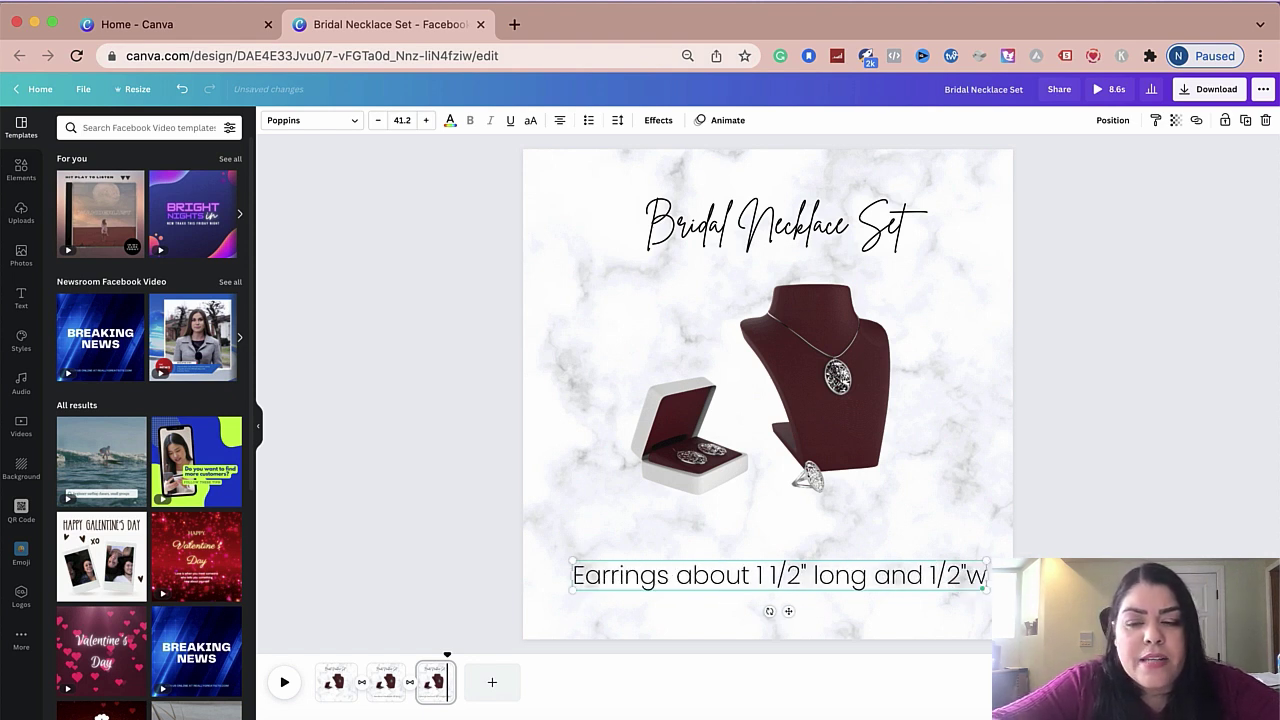
key(BackSpace)
text(wid)
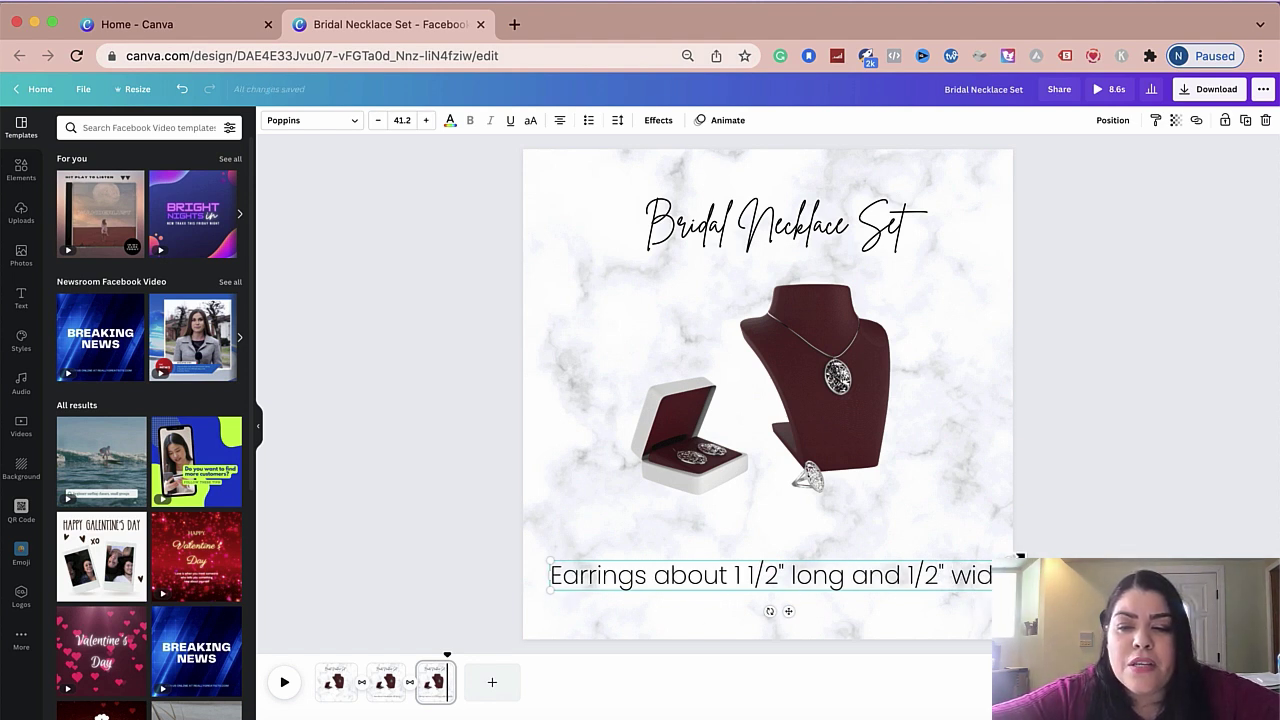
text(e)
key(Escape)
mouse_move(738, 580)
mouse_down()
mouse_move(757, 574)
mouse_move(740, 580)
mouse_up()
click(1098, 481)
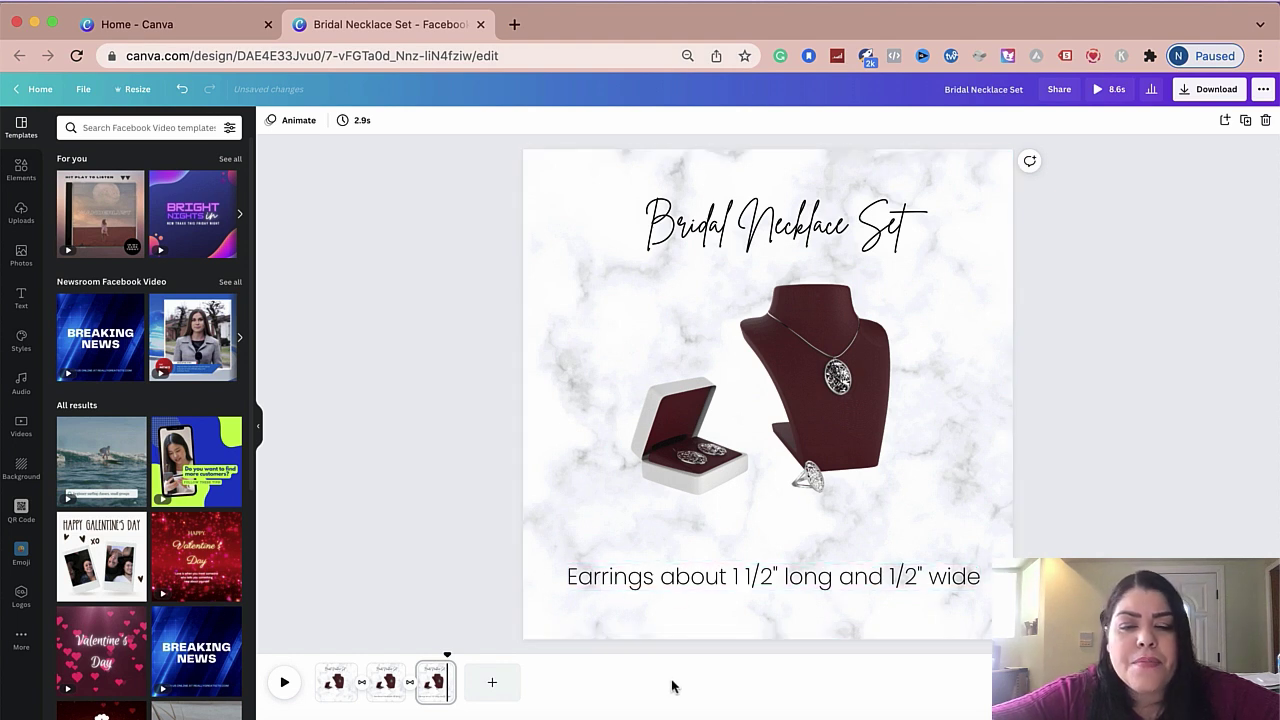
- Duplicate the third page to create a fourth page
right_click(433, 680)
click(465, 528)
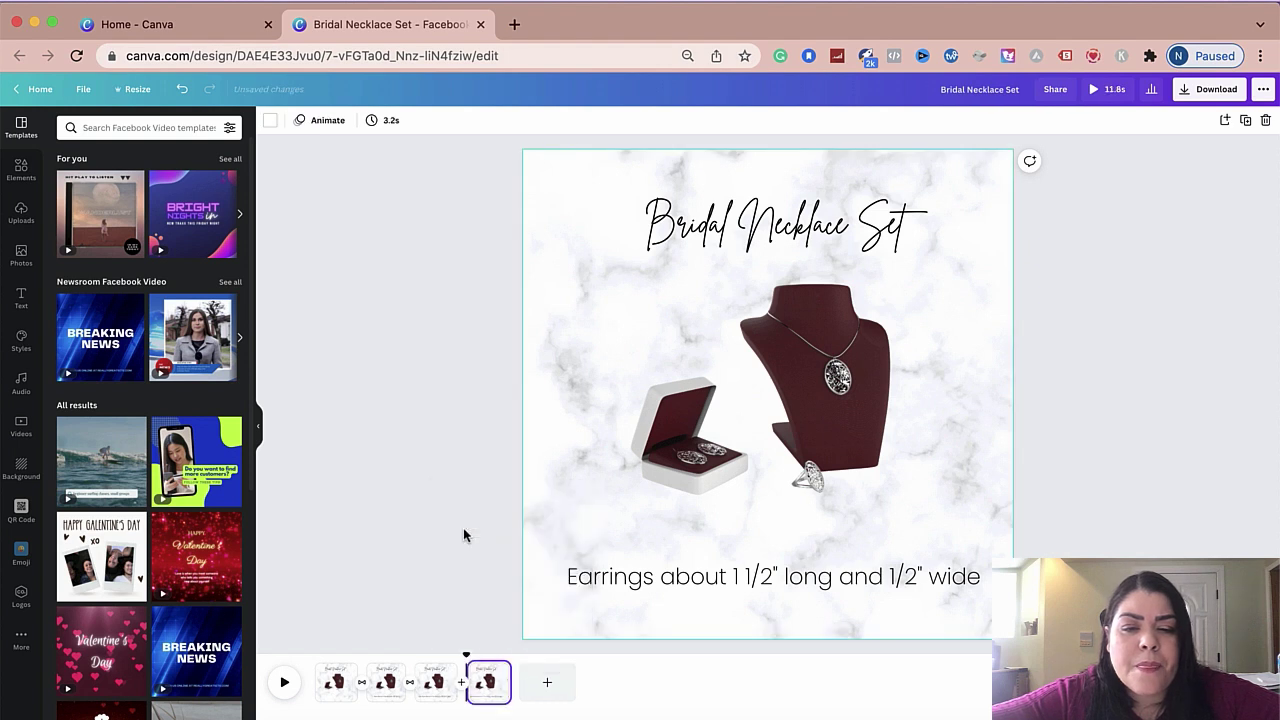
click(495, 700)
- Replace the fourth page's caption with 'We carry all ring sizes'
click(722, 576)
click(722, 576)
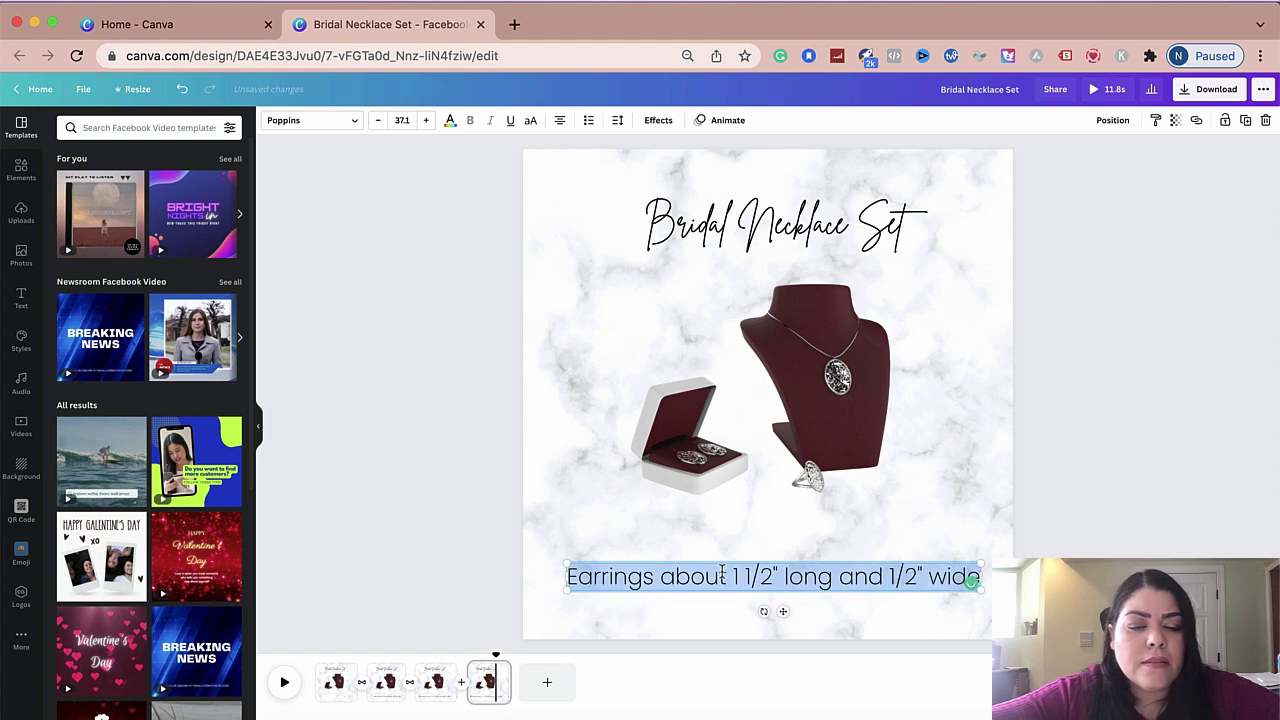
text(We)
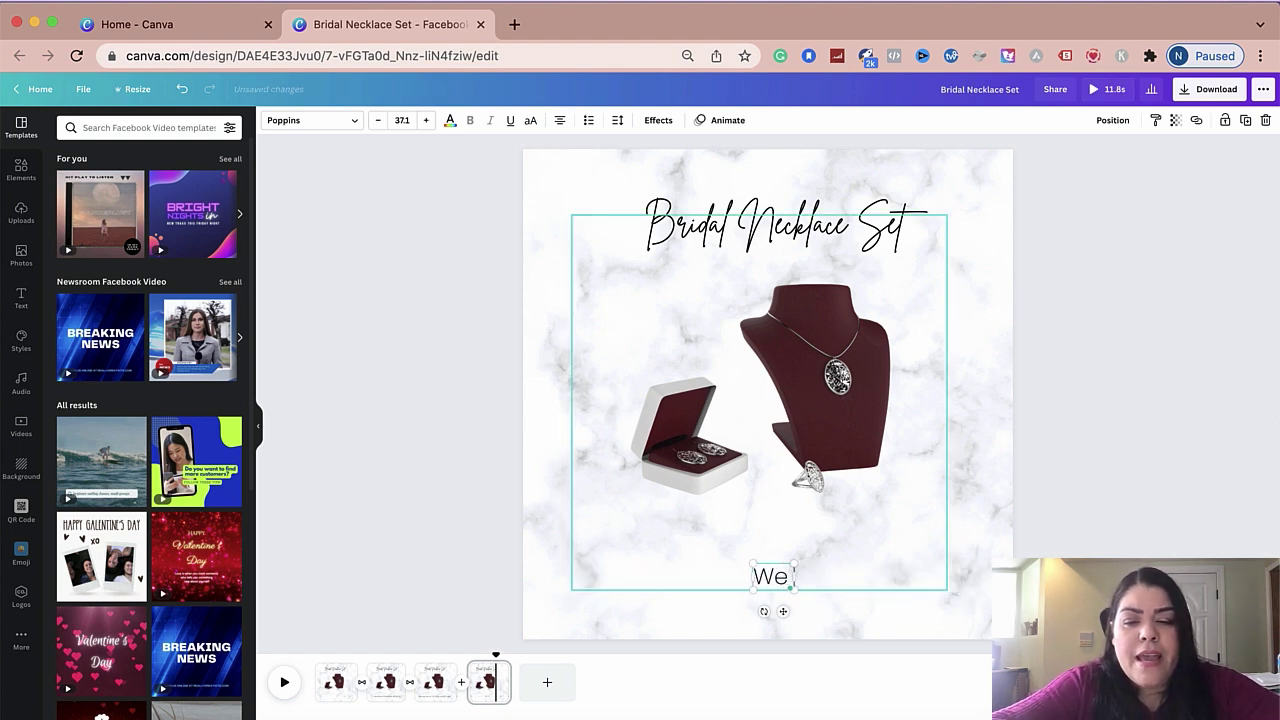
text( carry all r)
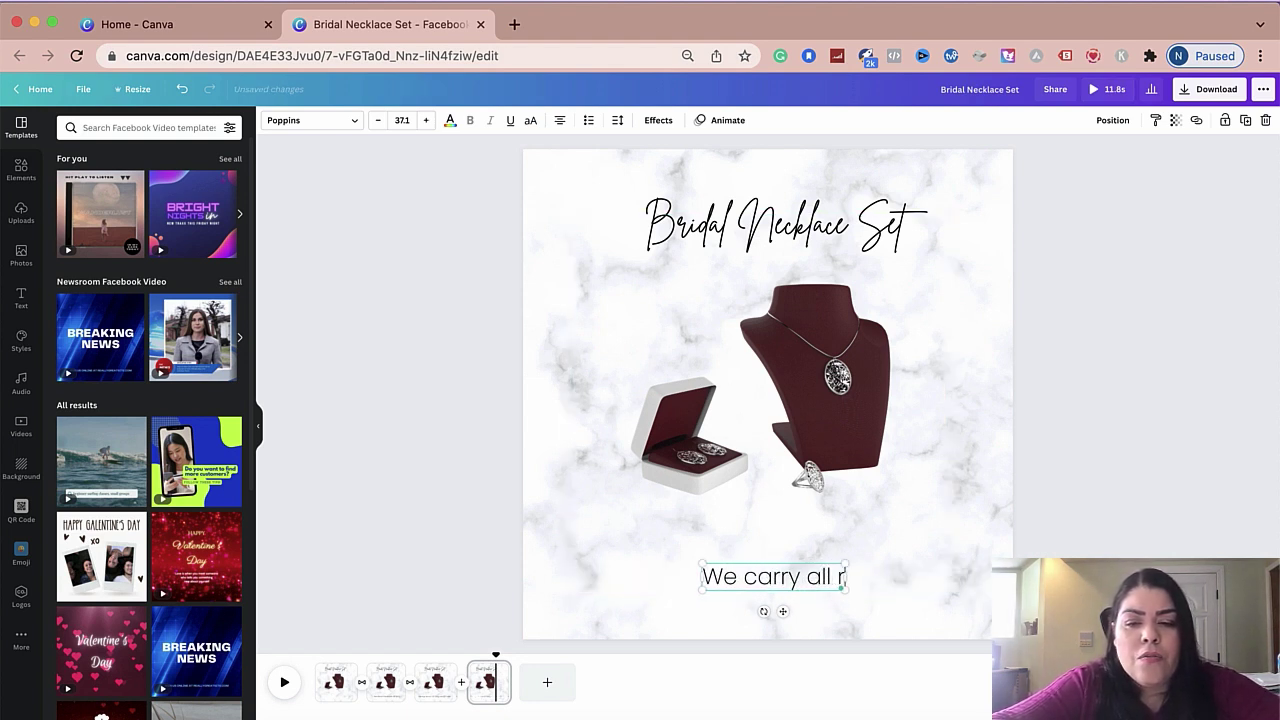
key(BackSpace)
key(BackSpace)
key(BackSpace)
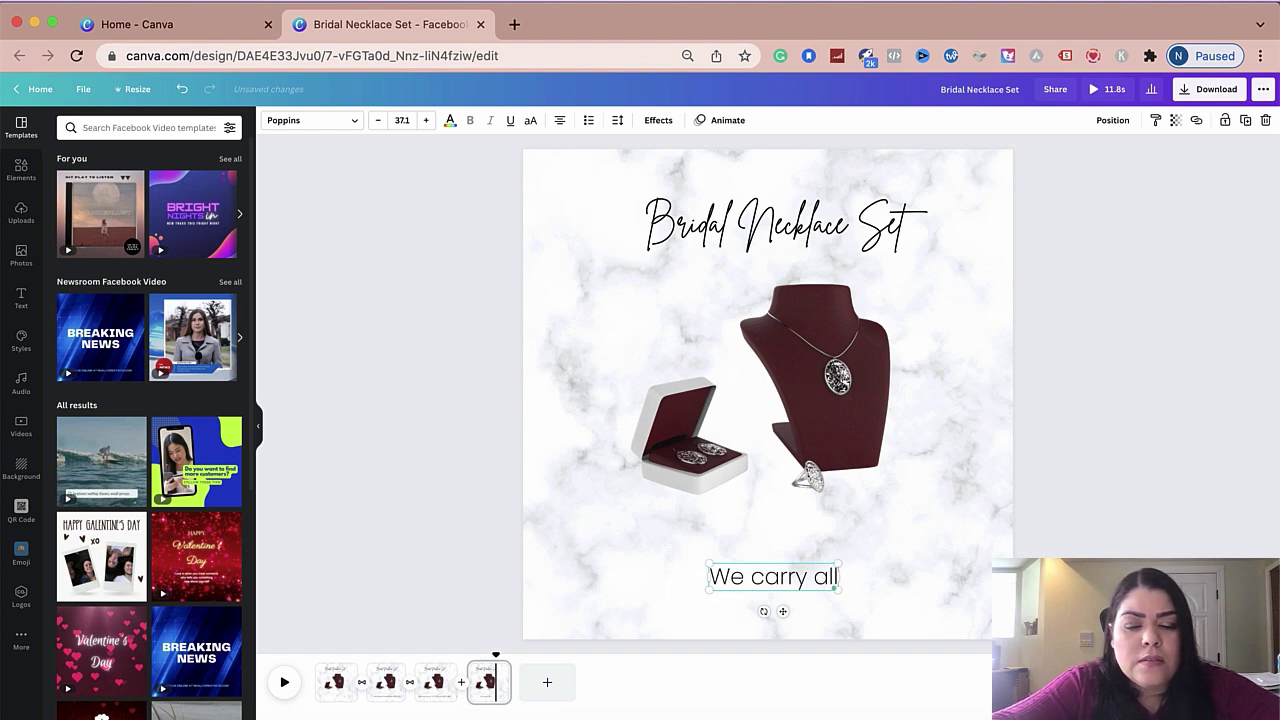
text(types of)
key(BackSpace)
key(BackSpace)
key(BackSpace)
key(BackSpace)
key(BackSpace)
key(BackSpace)
key(BackSpace)
key(BackSpace)
text(rin)
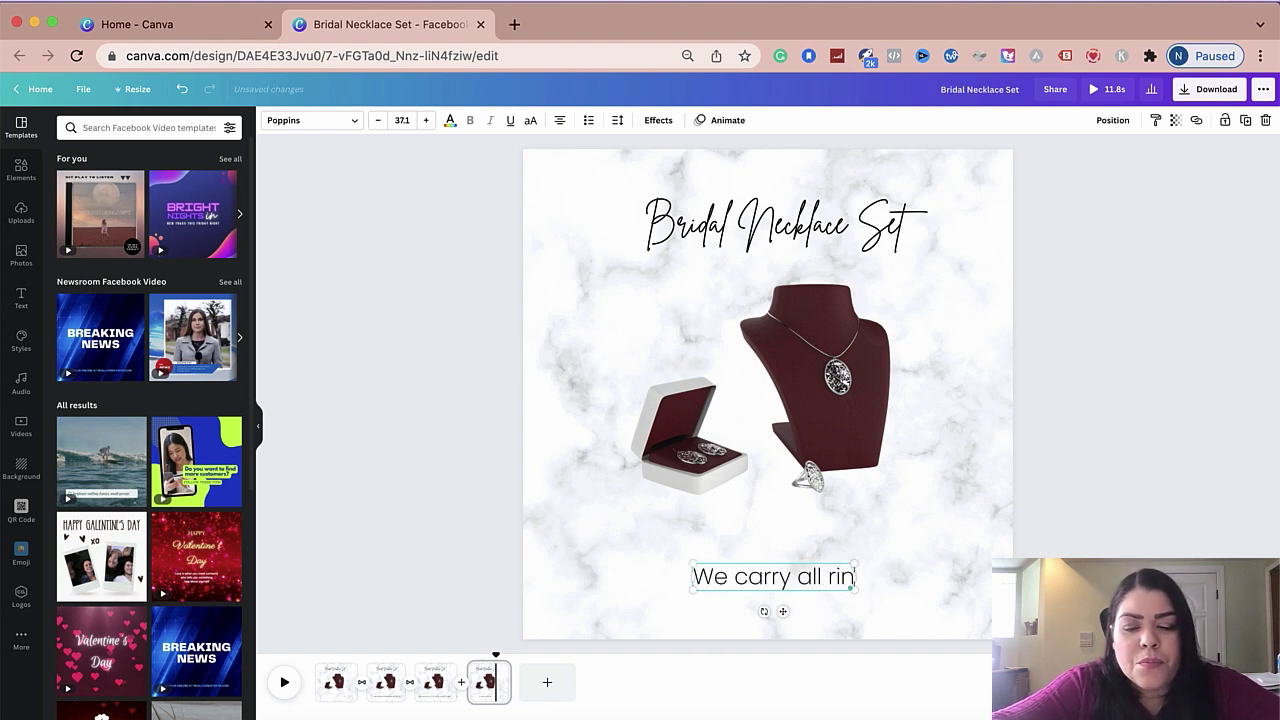
text(g sizes)
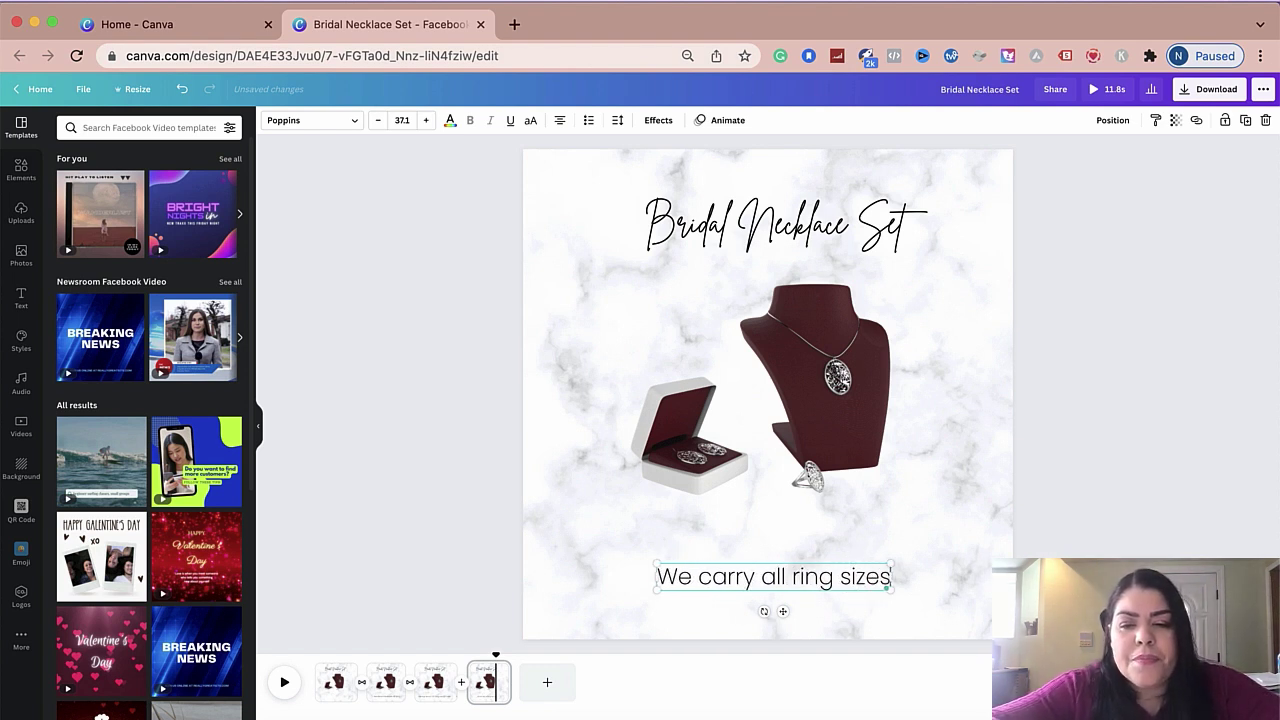
click(851, 606)
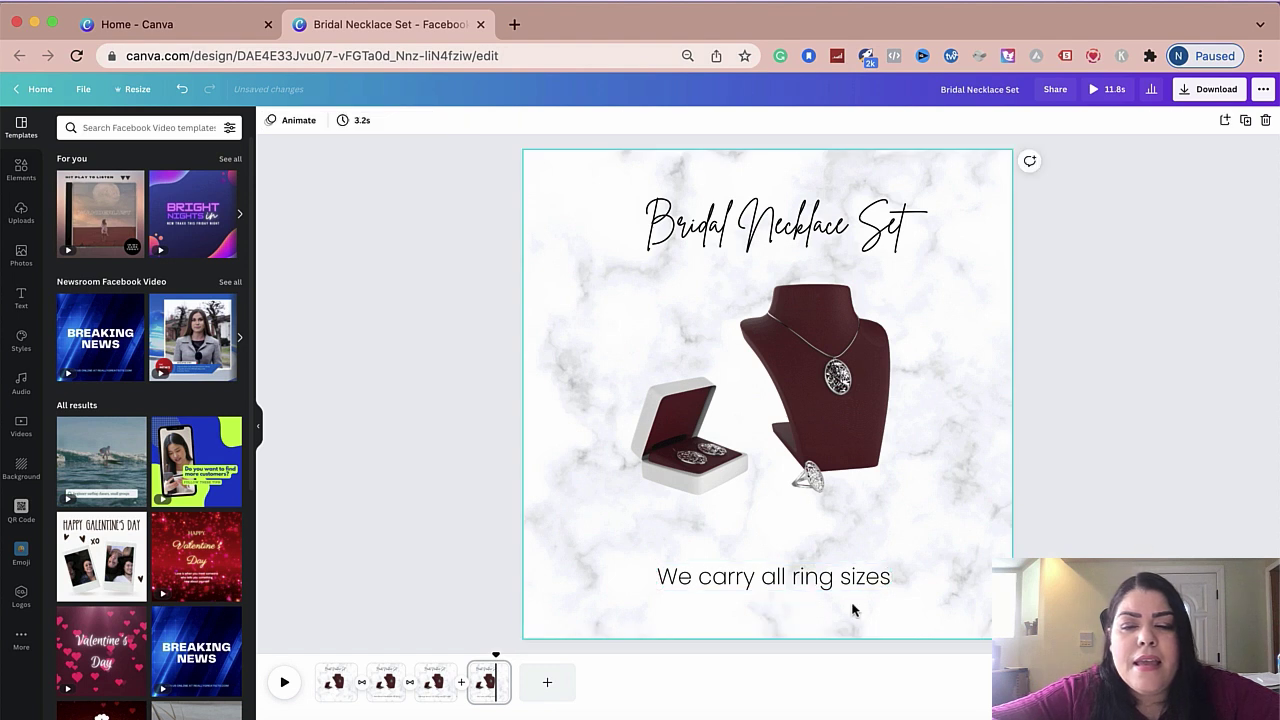
- Duplicate the fourth page and clear the fifth page's caption text
right_click(488, 679)
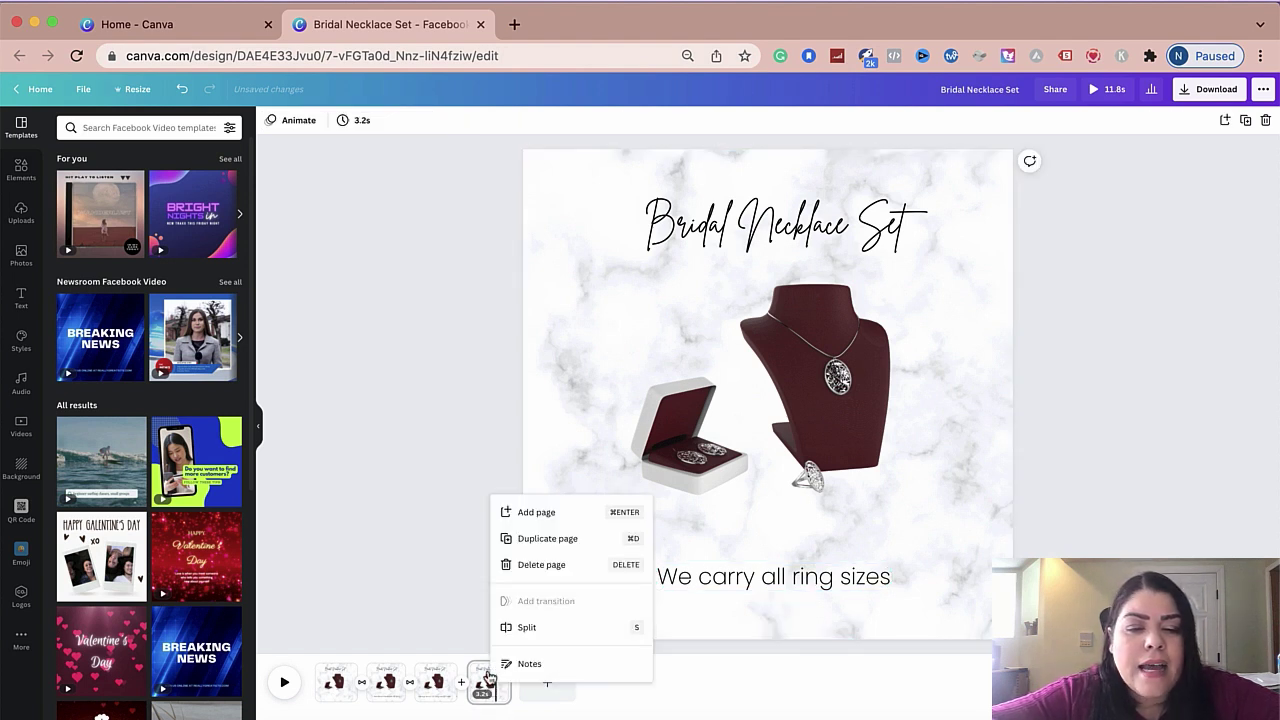
click(536, 540)
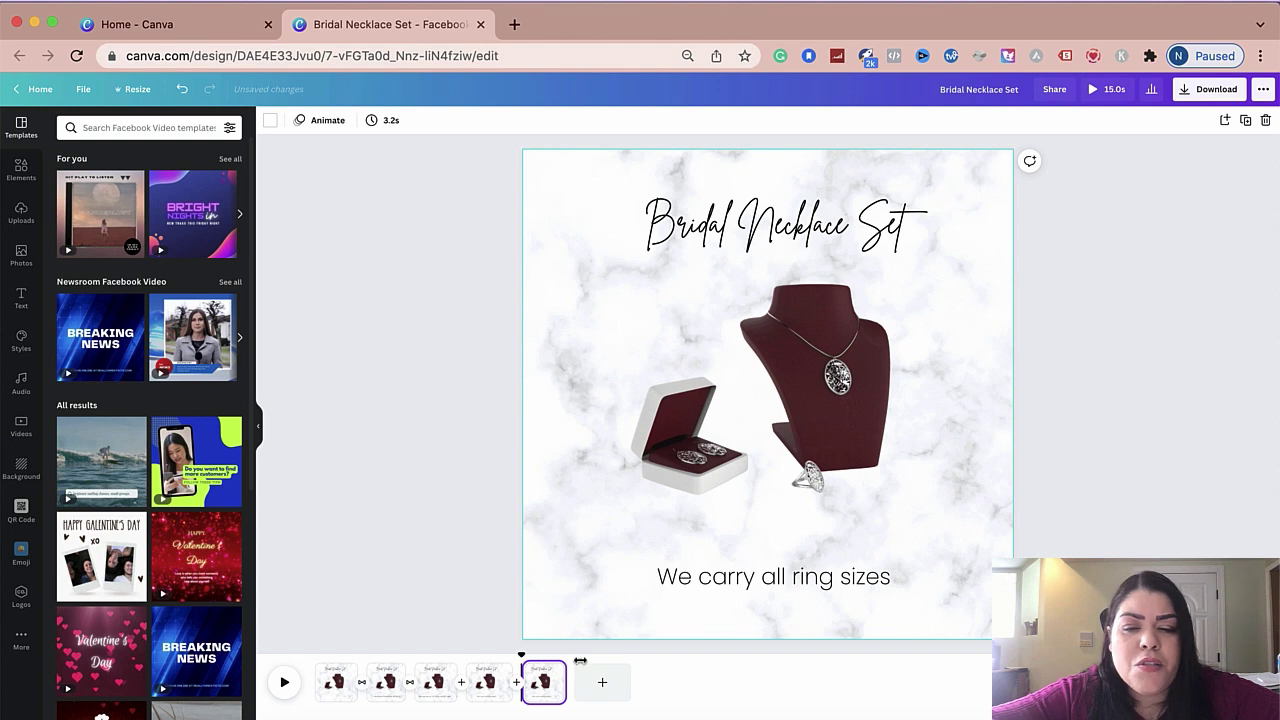
click(745, 580)
double_click(745, 580)
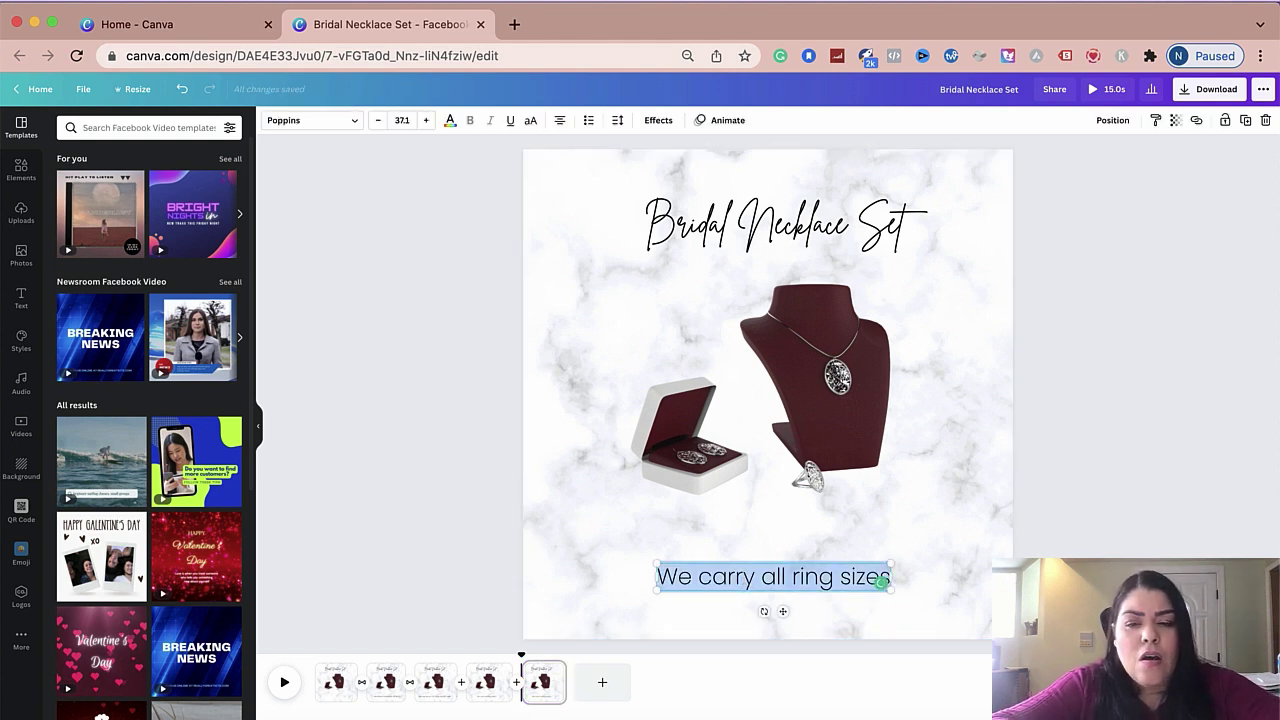
text(On SAle f)
key(BackSpace)
key(BackSpace)
key(BackSpace)
key(BackSpace)
key(BackSpace)
text(ALE)
key(BackSpace)
key(BackSpace)
key(BackSpace)
key(BackSpace)
key(BackSpace)
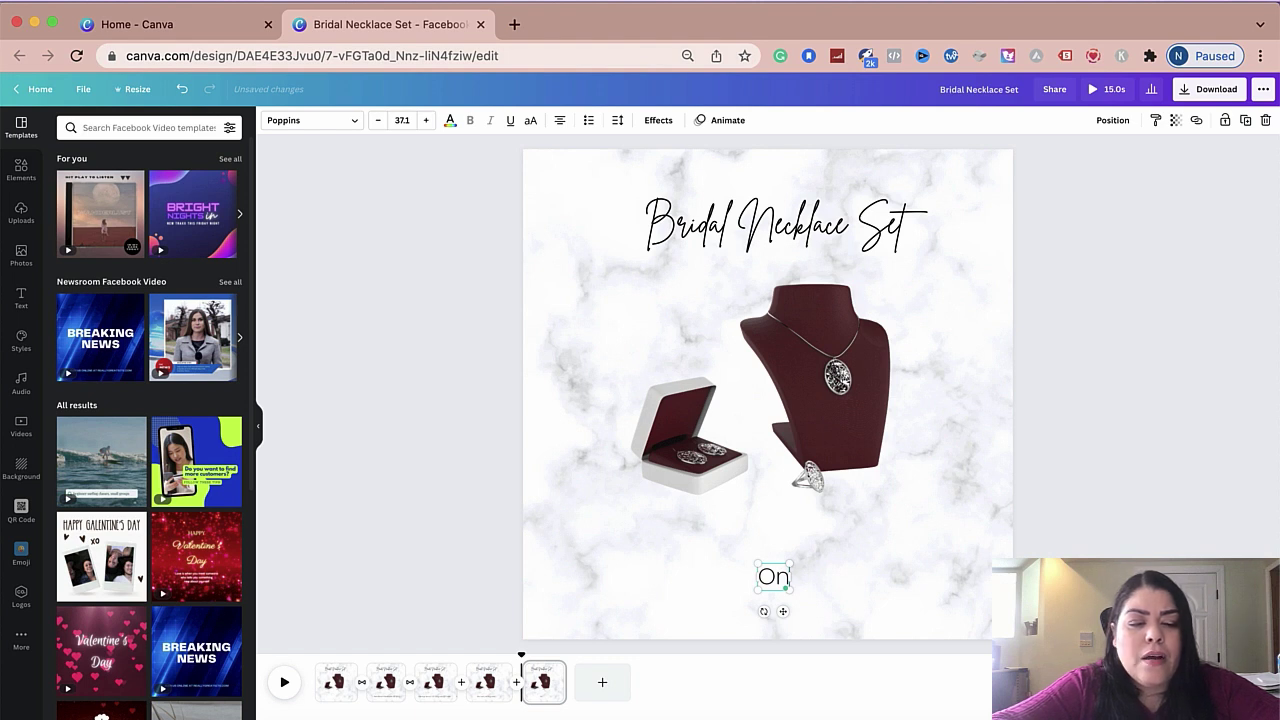
key(BackSpace)
key(BackSpace)
- Type the first caption line 'Grab Now FOR 50% OFF'
text(Gran Now for)
key(BackSpace)
key(BackSpace)
key(BackSpace)
key(BackSpace)
key(BackSpace)
key(BackSpace)
key(BackSpace)
key(BackSpace)
key(BackSpace)
text(n Now)
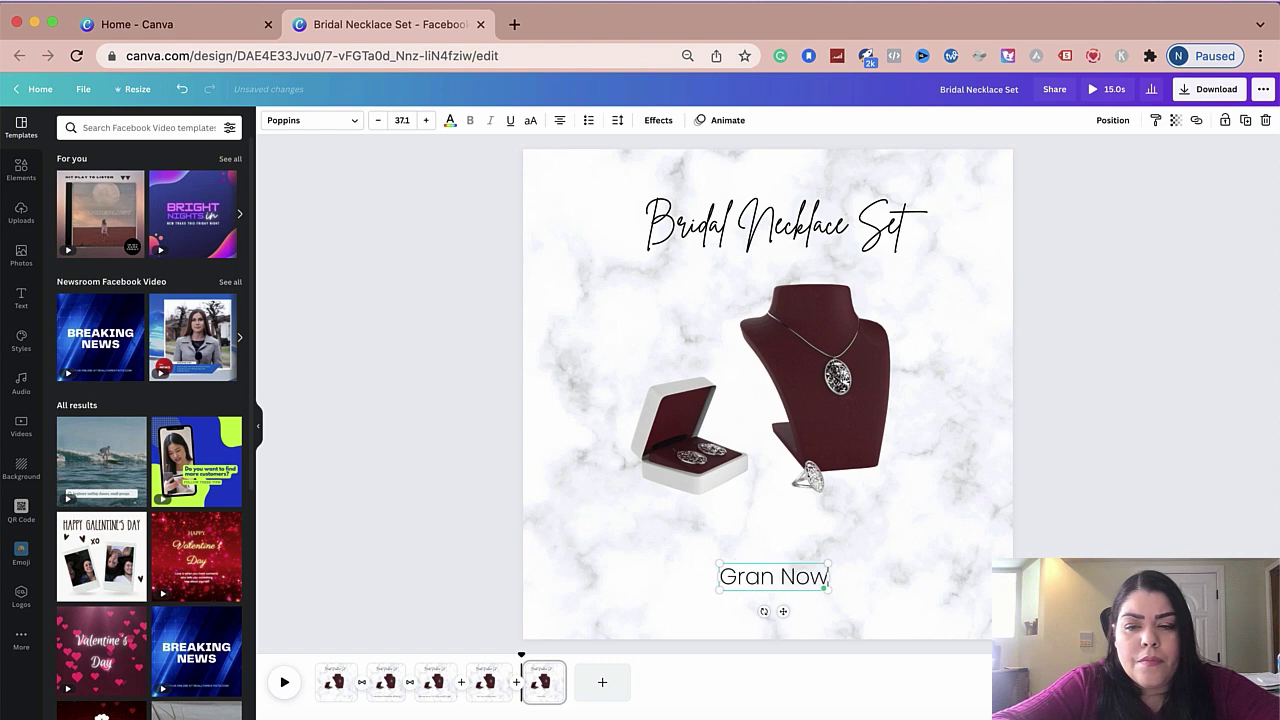
key(BackSpace)
key(BackSpace)
key(BackSpace)
key(BackSpace)
key(BackSpace)
key(BackSpace)
text(b)
key(BackSpace)
text(A)
key(BackSpace)
text(ab)
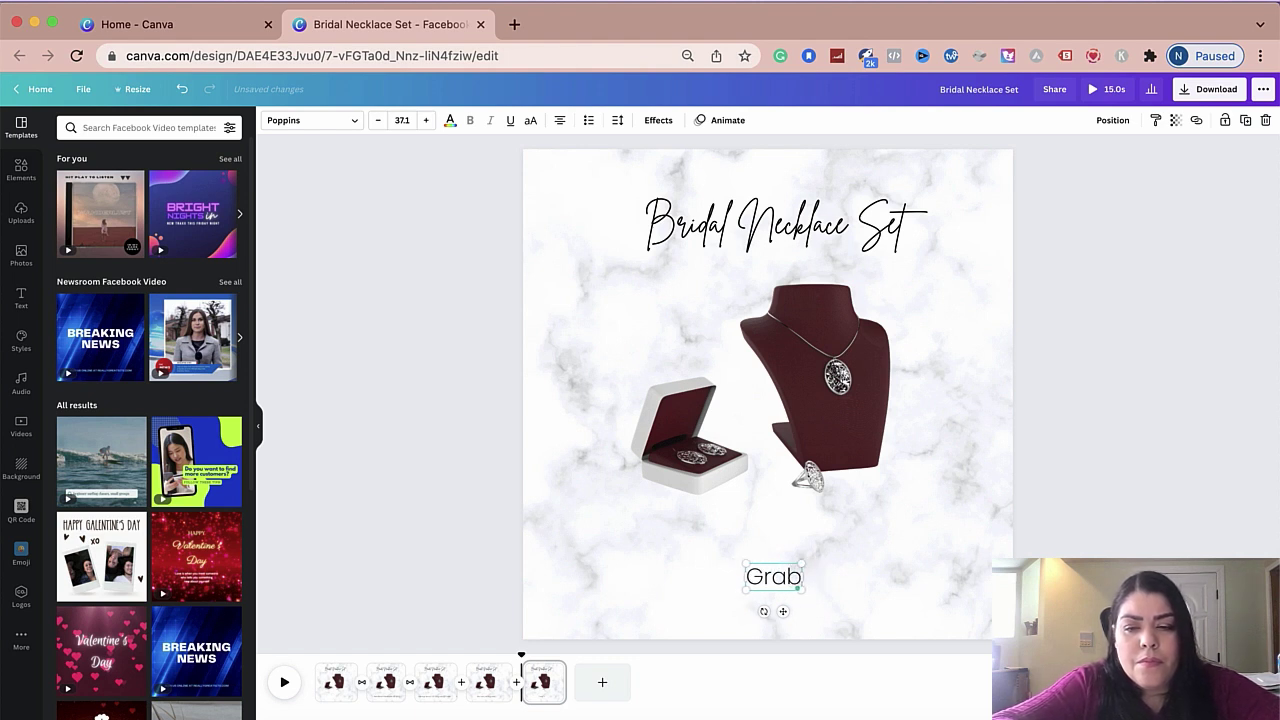
text( Now FOR)
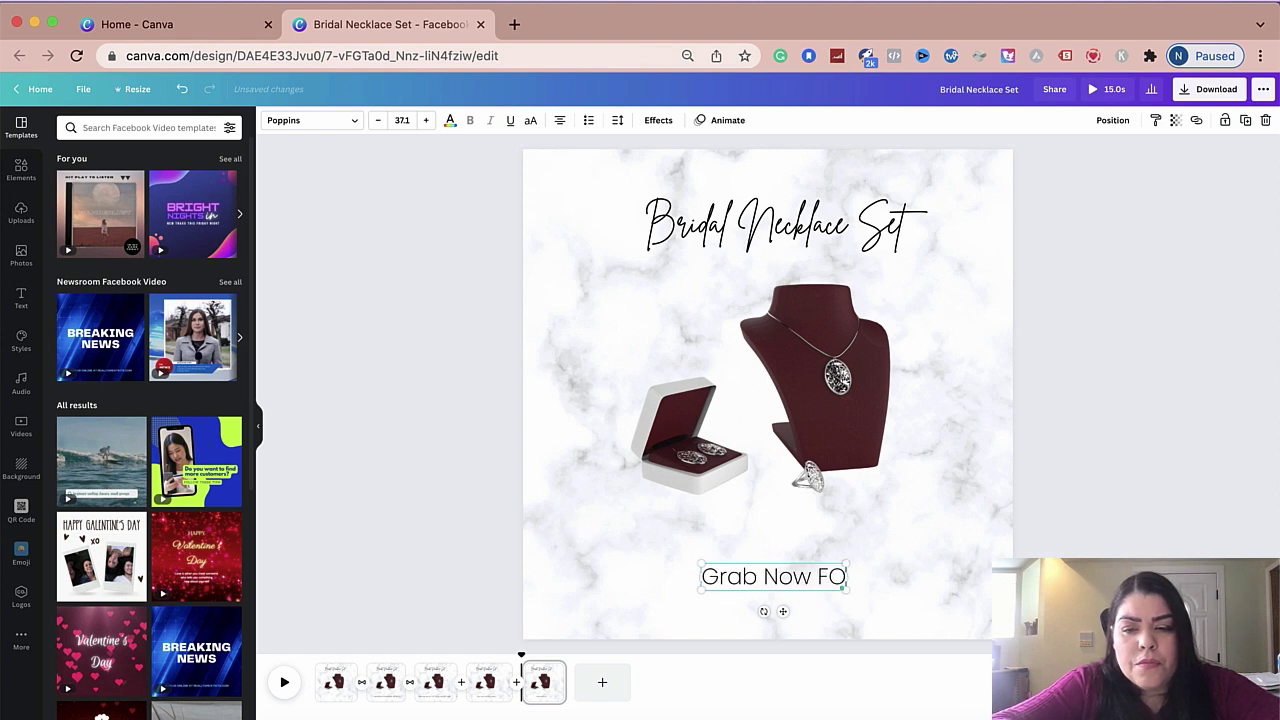
key(BackSpace)
key(BackSpace)
text(OR 50% OFF)
- Add a second caption line 'COUPON CODE: SET 3' and select it
key(Return)
text(COUCPON)
key(BackSpace)
key(BackSpace)
key(BackSpace)
key(BackSpace)
text(PON CODE: SET)
key(BackSpace)
key(BackSpace)
text(SET )
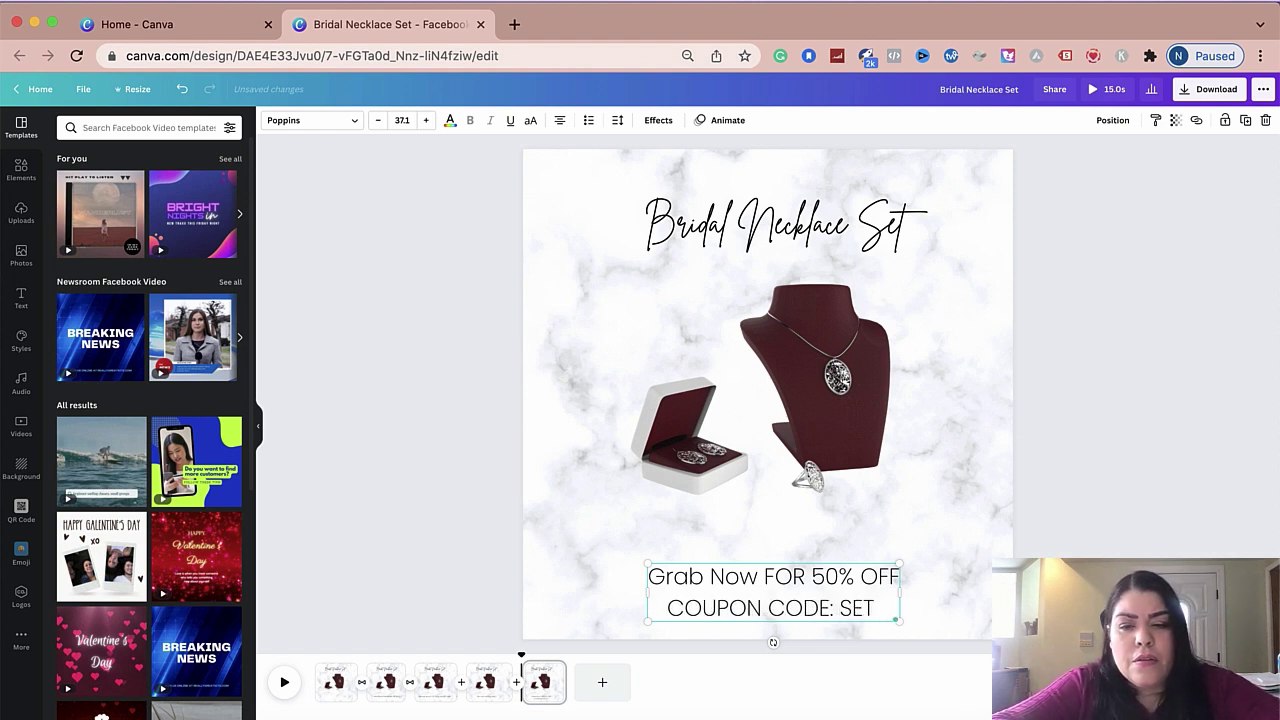
text(3)
triple_click(739, 608)
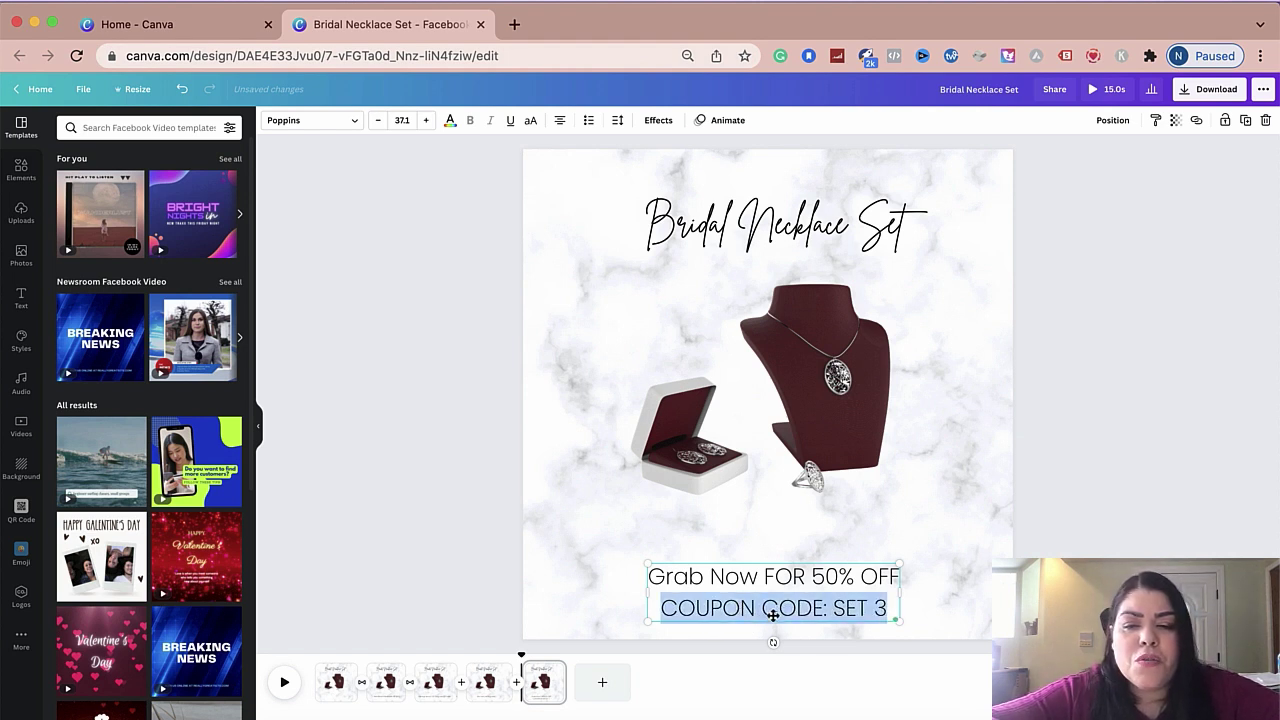
- Set the coupon-code line in the Anton font
click(348, 124)
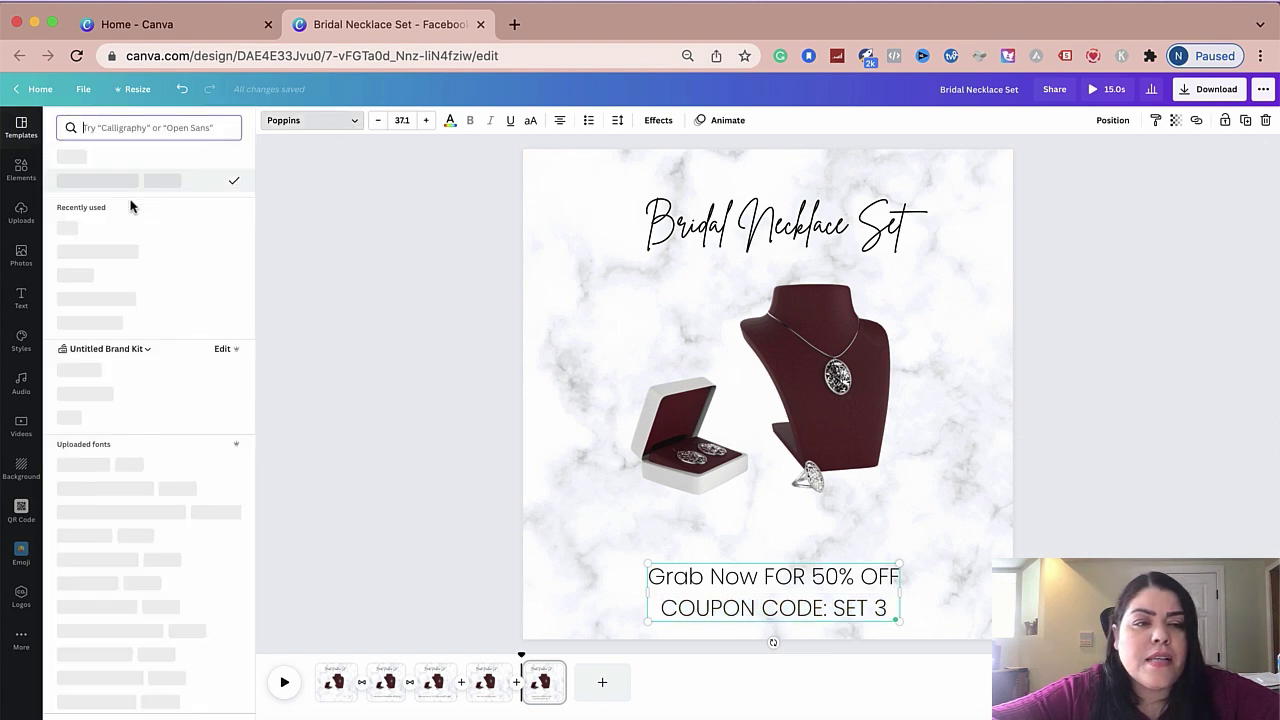
click(75, 229)
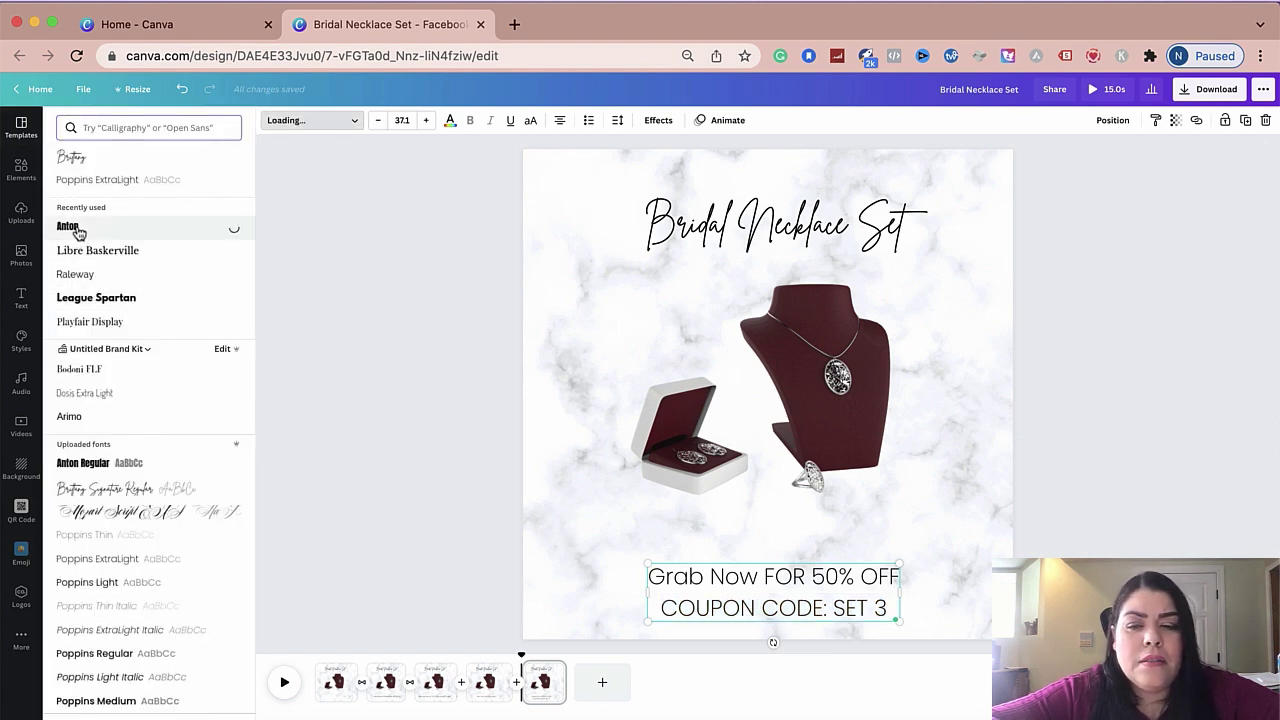
click(1188, 502)
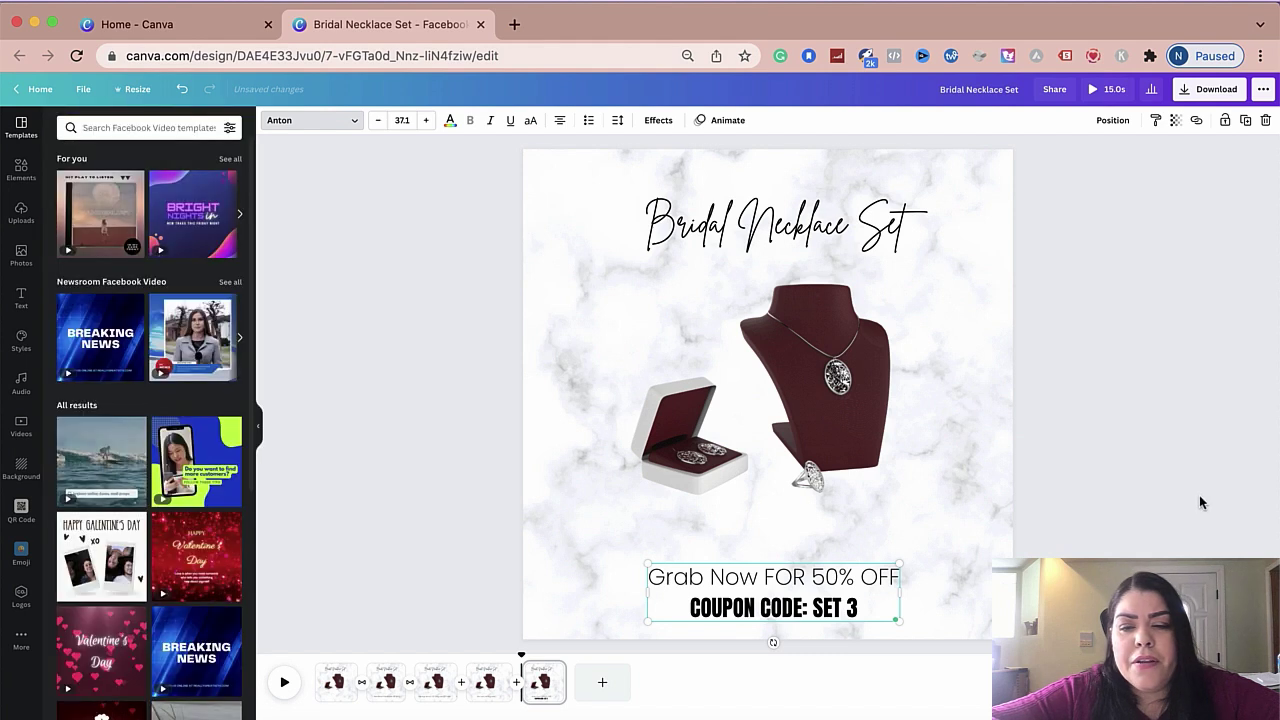
key(Escape)
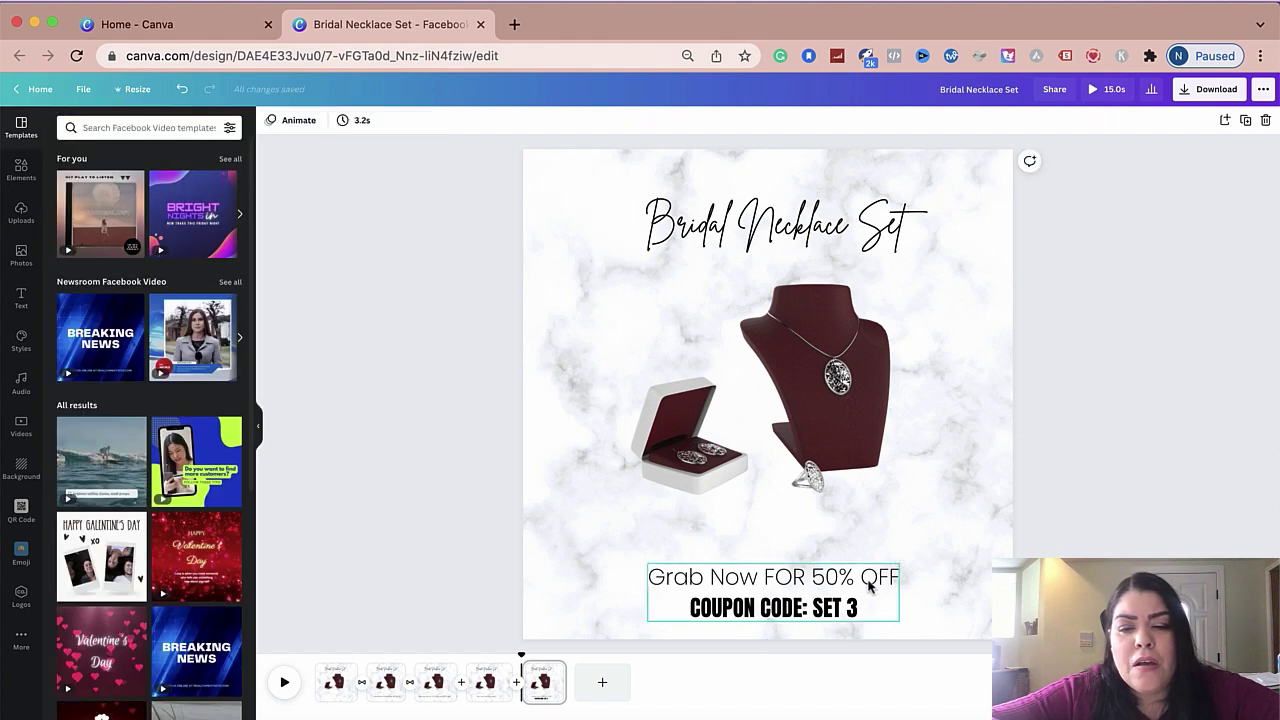
- Change the line to 'WITH COUPON CODE: SET 3' and move the text block slightly up
click(690, 607)
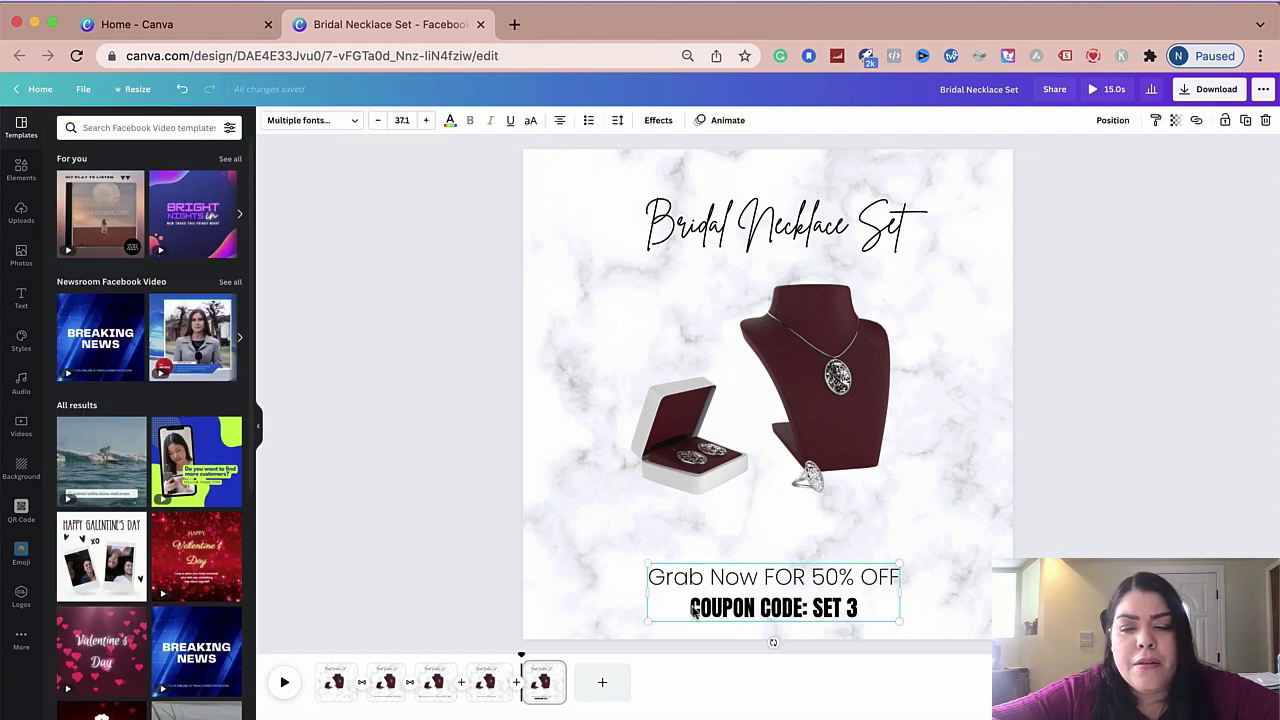
click(693, 611)
text(WITH)
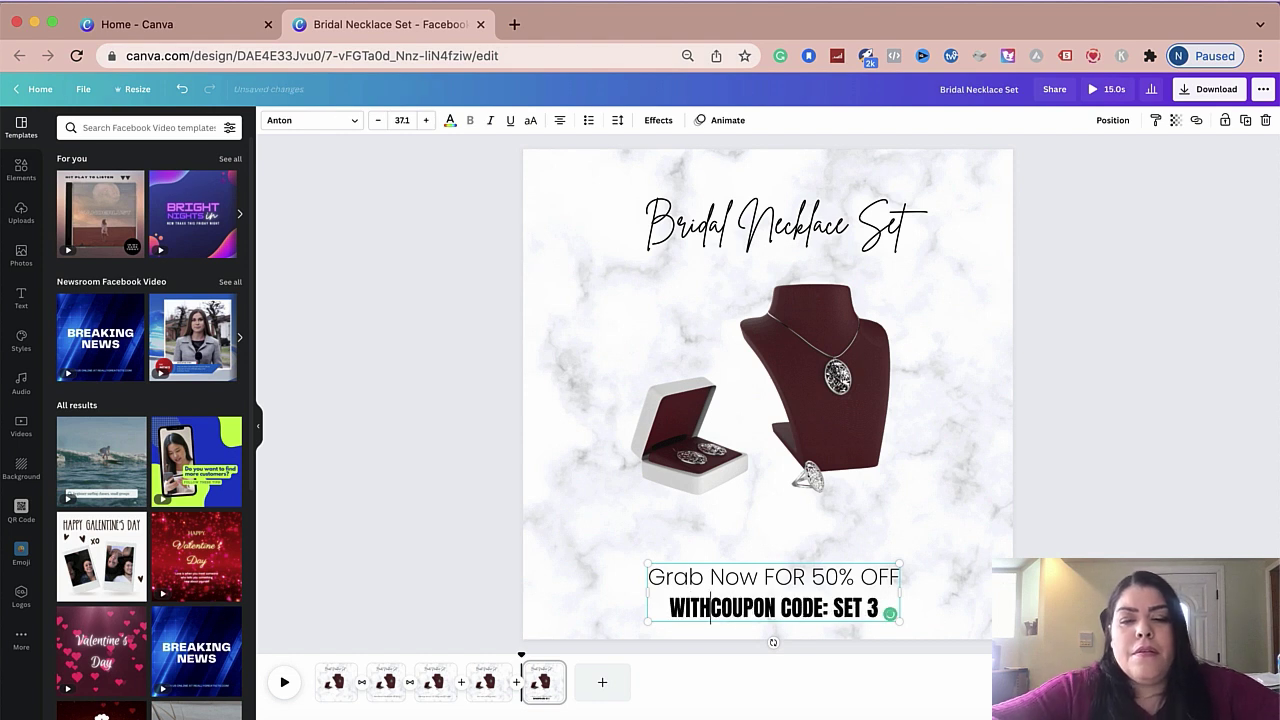
click(1167, 510)
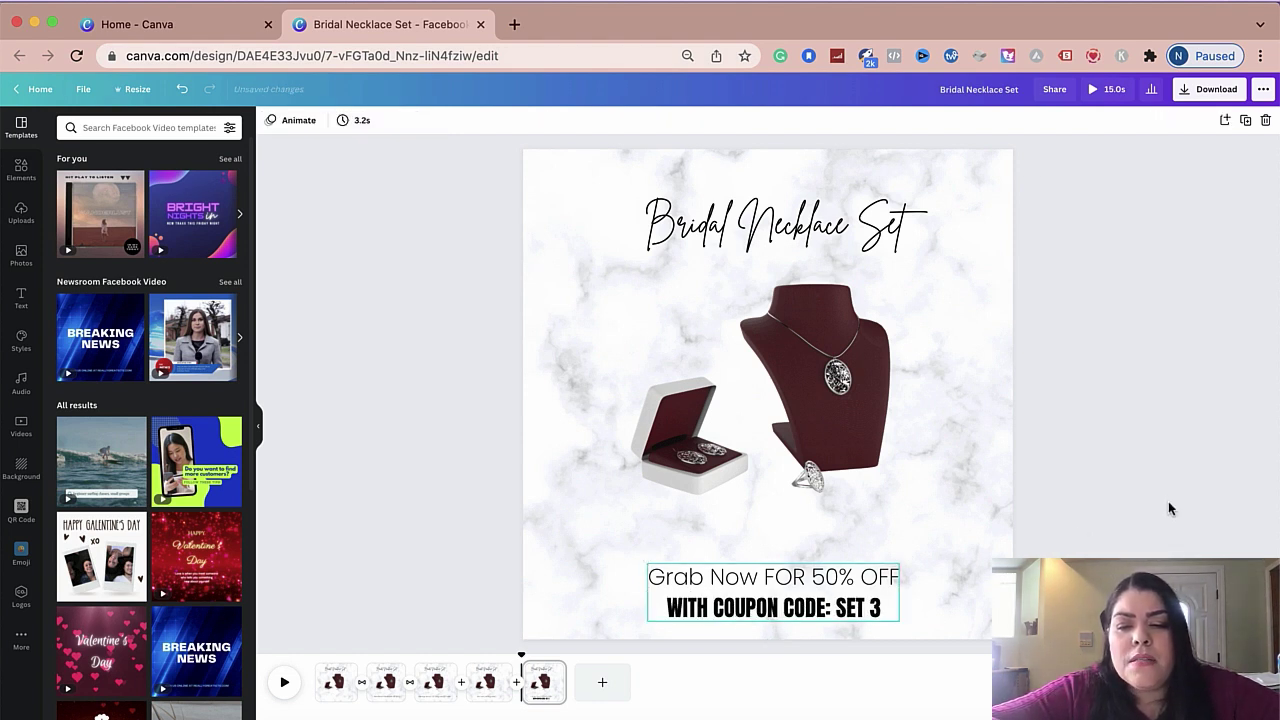
drag(808, 598, 812, 579)
click(266, 663)
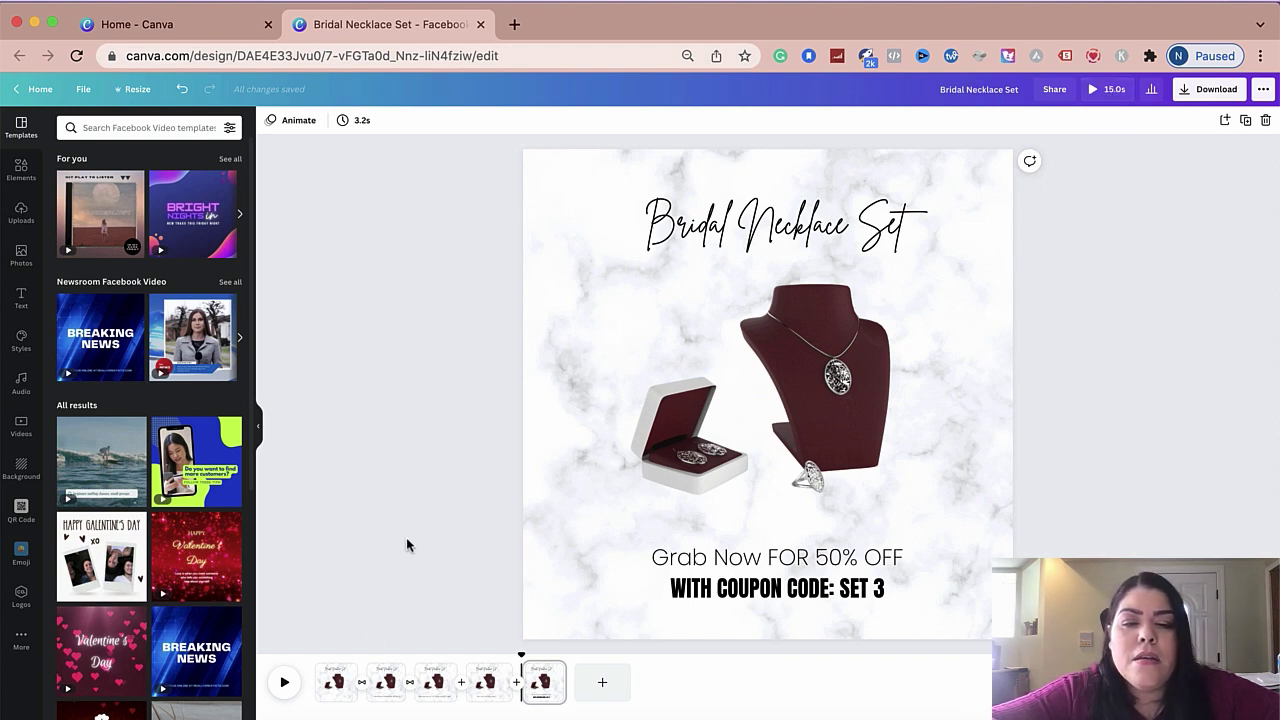
- Set page 1 of the ad to last 1.5 seconds
click(335, 680)
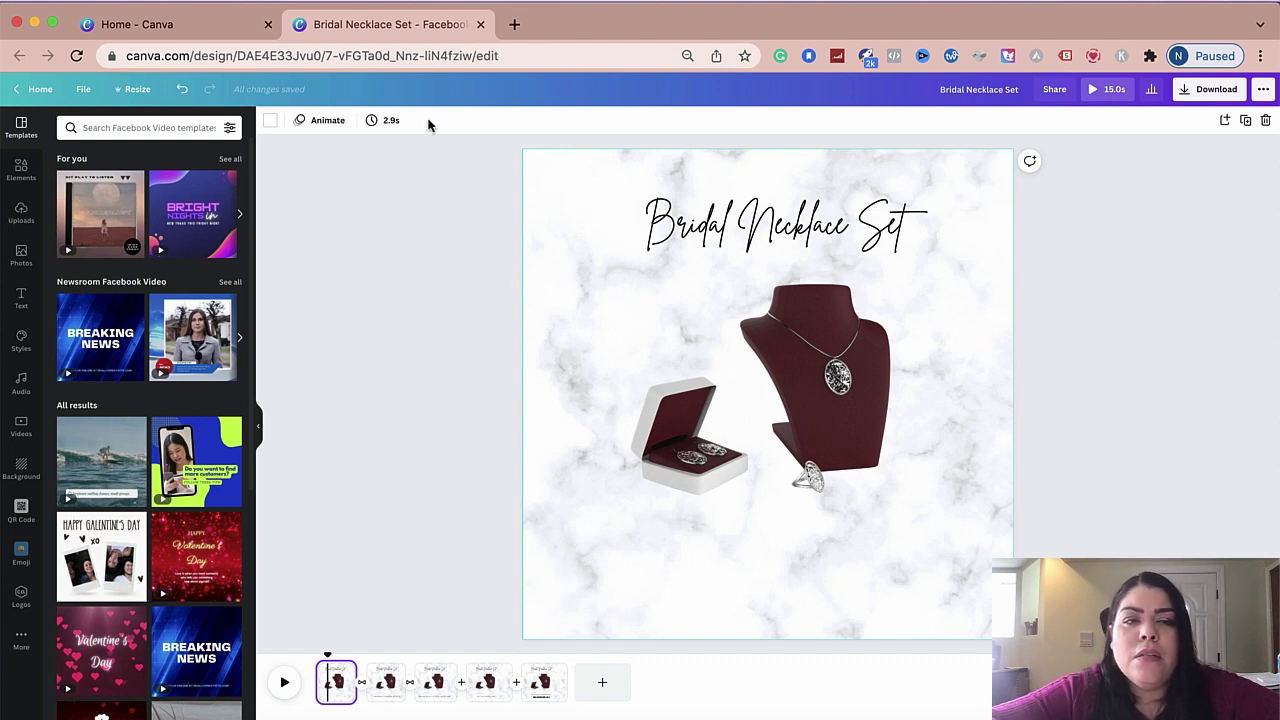
click(388, 122)
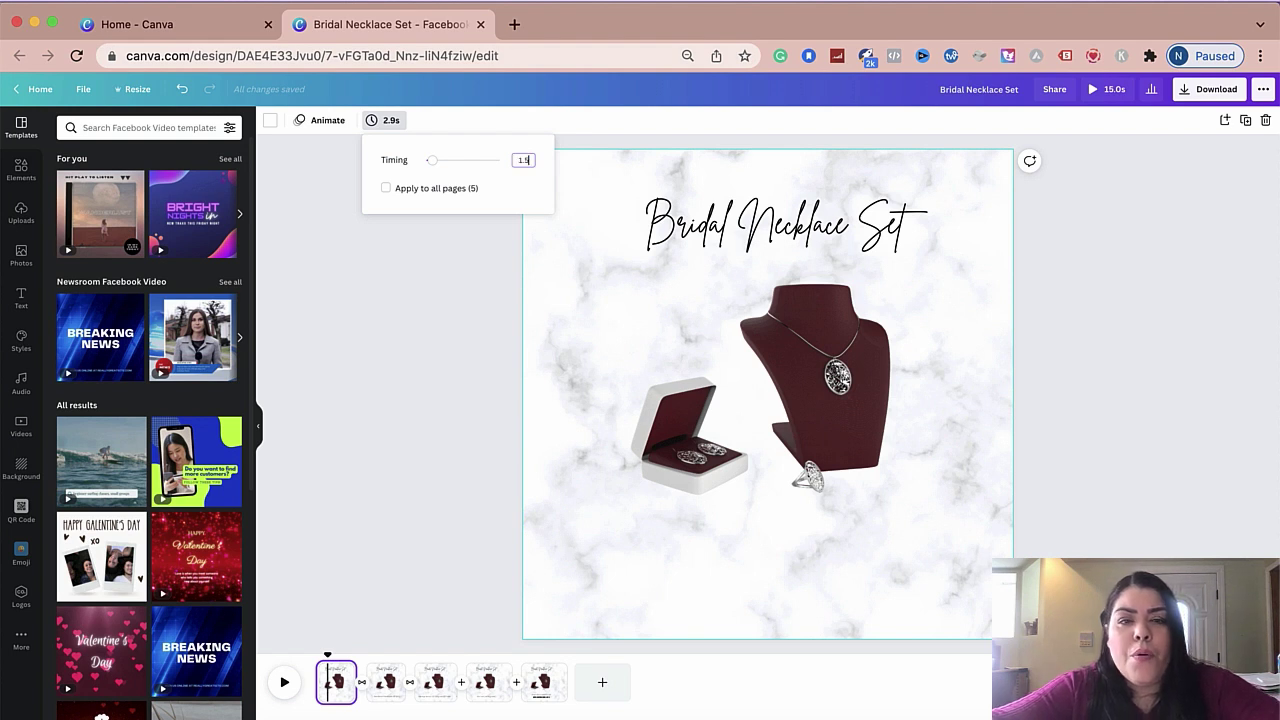
key(Return)
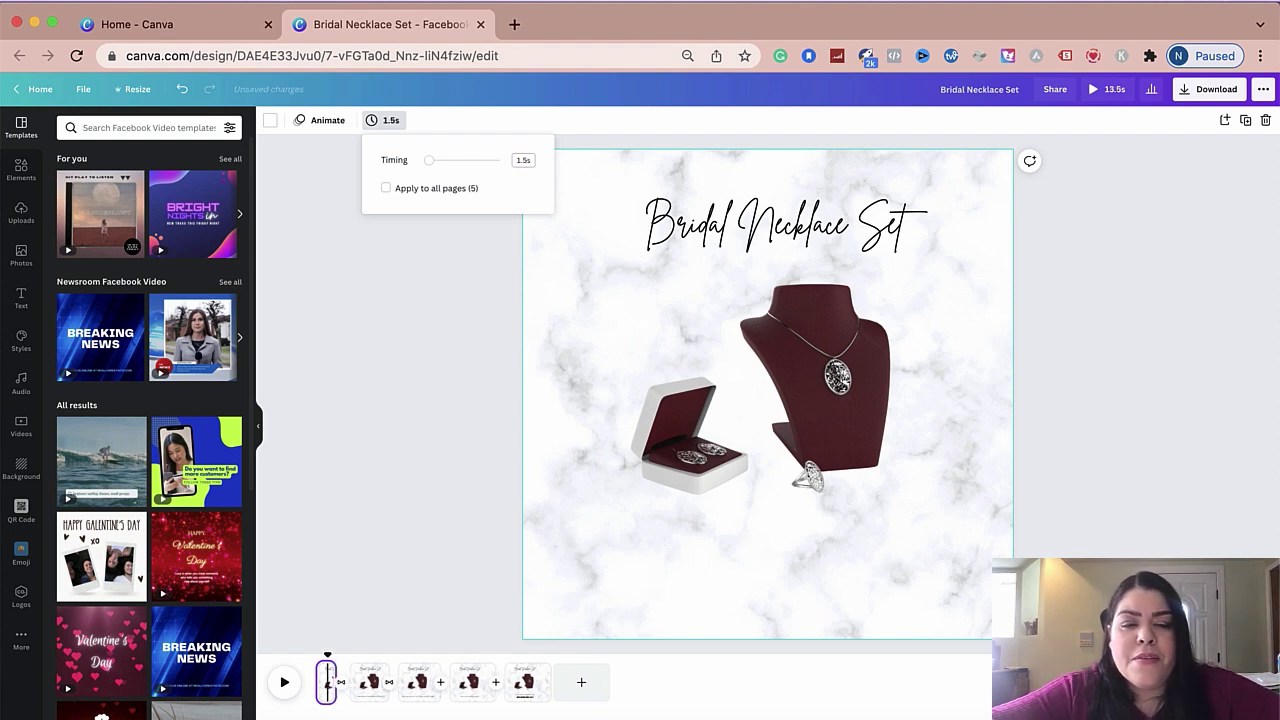
- Set page 2's duration to 2.0 seconds
click(365, 688)
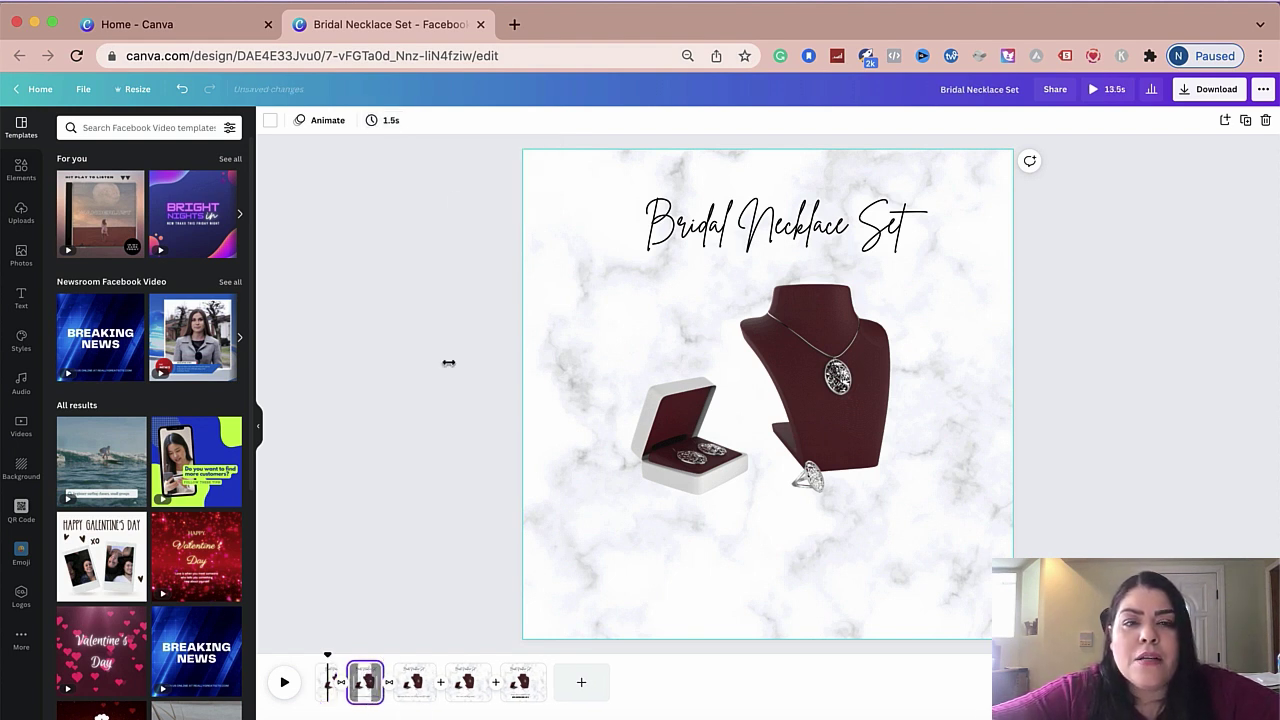
click(389, 121)
click(389, 122)
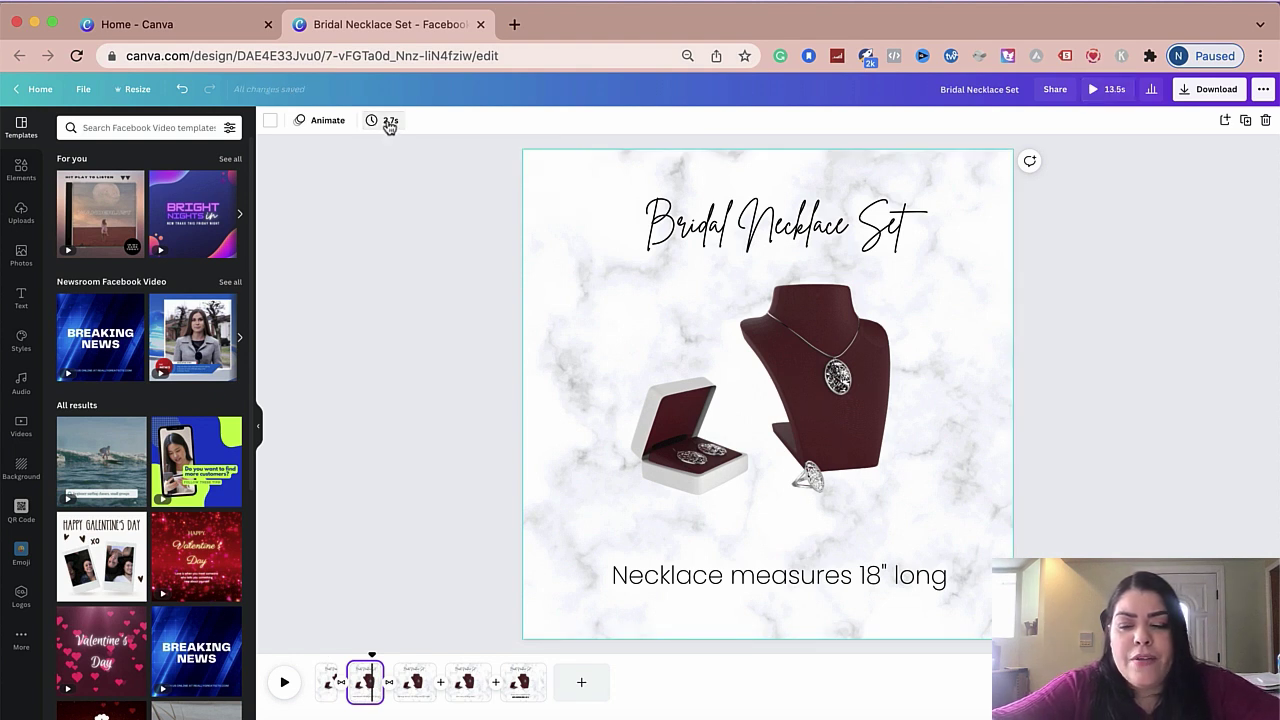
click(391, 122)
click(389, 122)
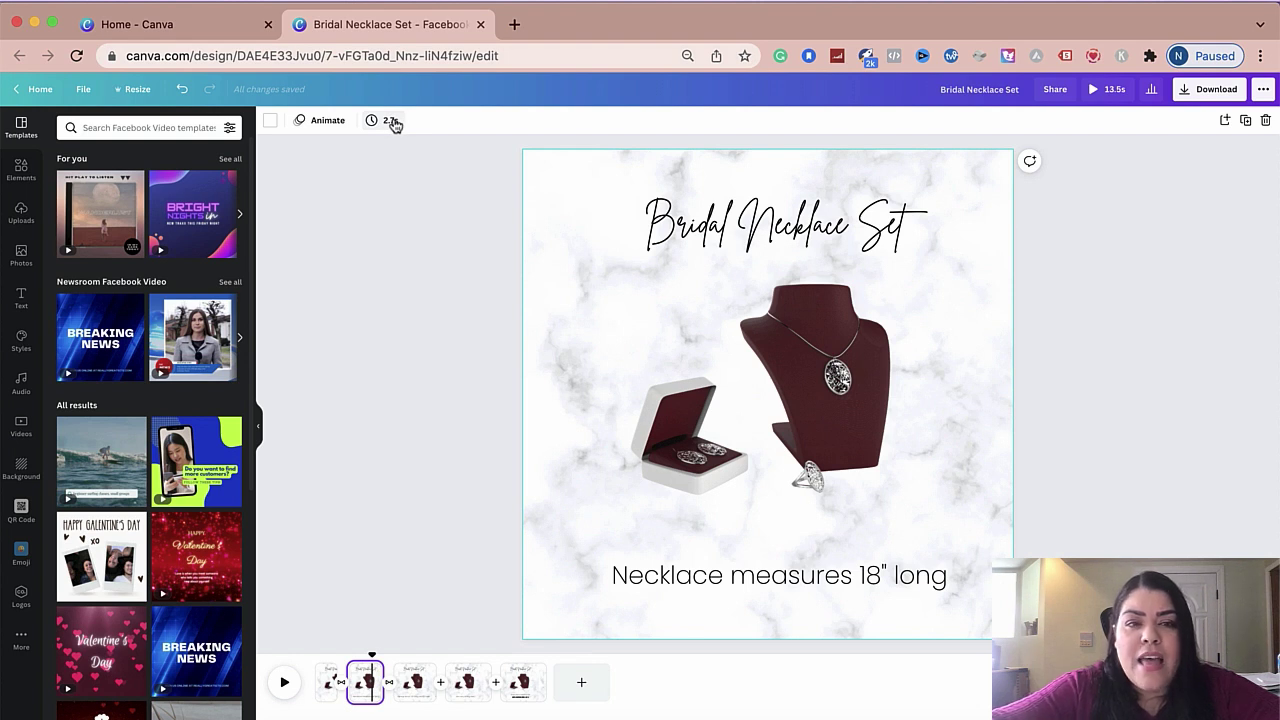
click(391, 122)
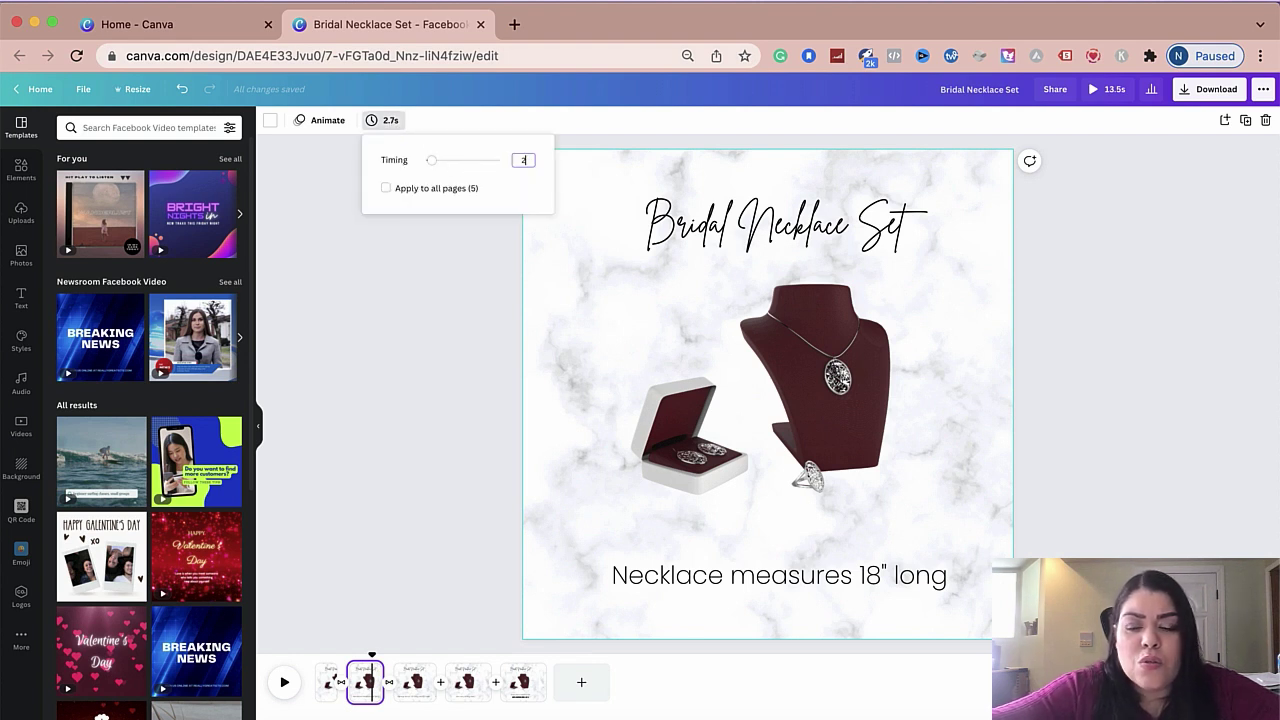
click(410, 690)
- Check the timings of pages 3 and 4, then set the coupon page to 3.0 seconds for a 12.6s total
click(389, 121)
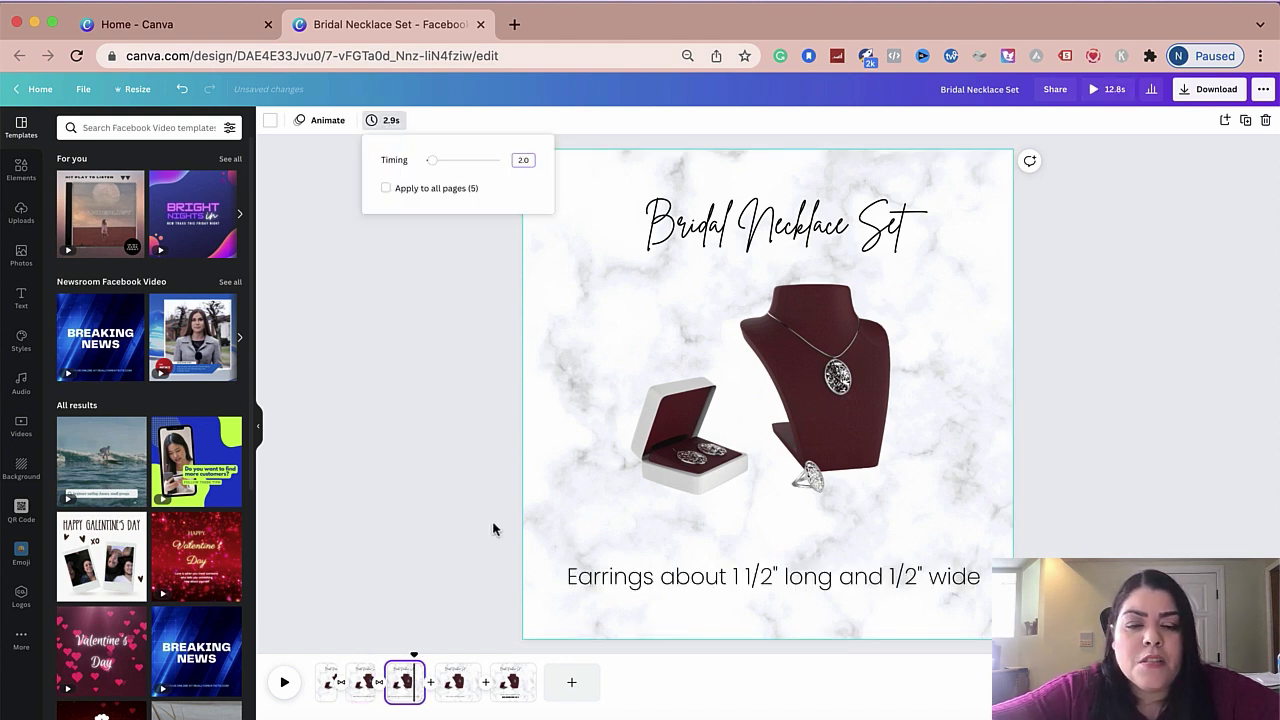
click(457, 684)
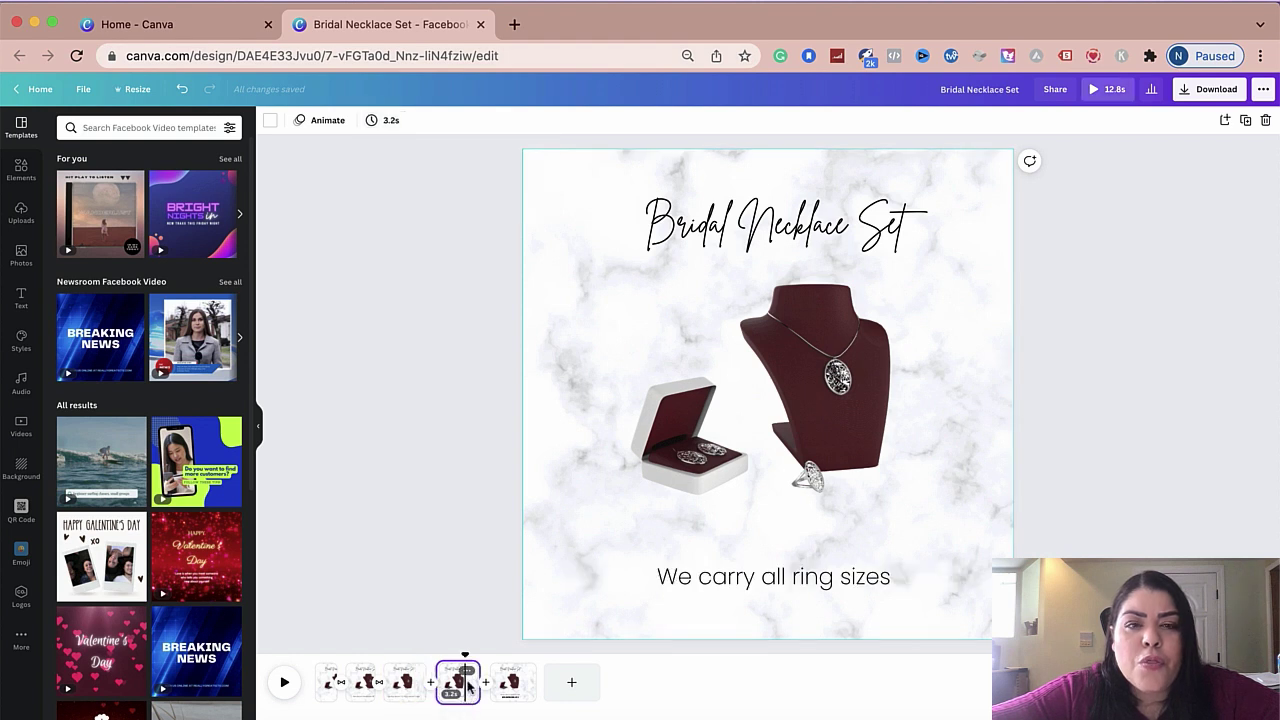
click(390, 122)
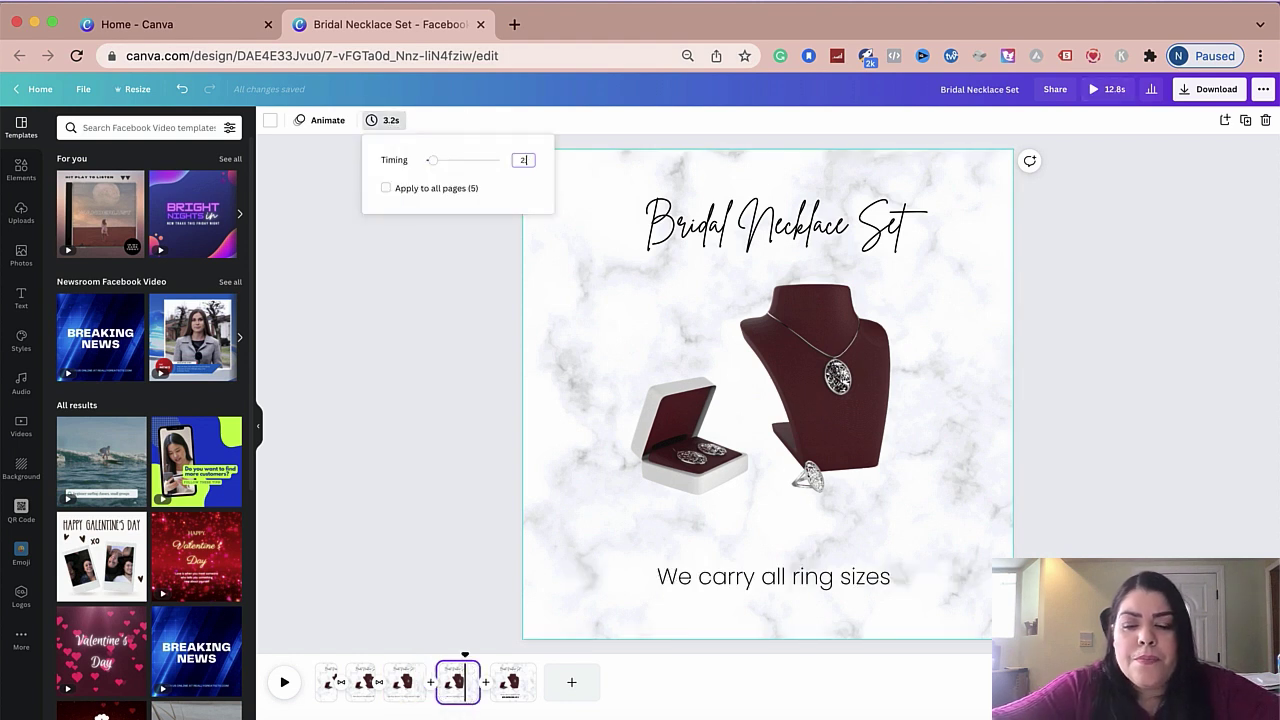
click(510, 690)
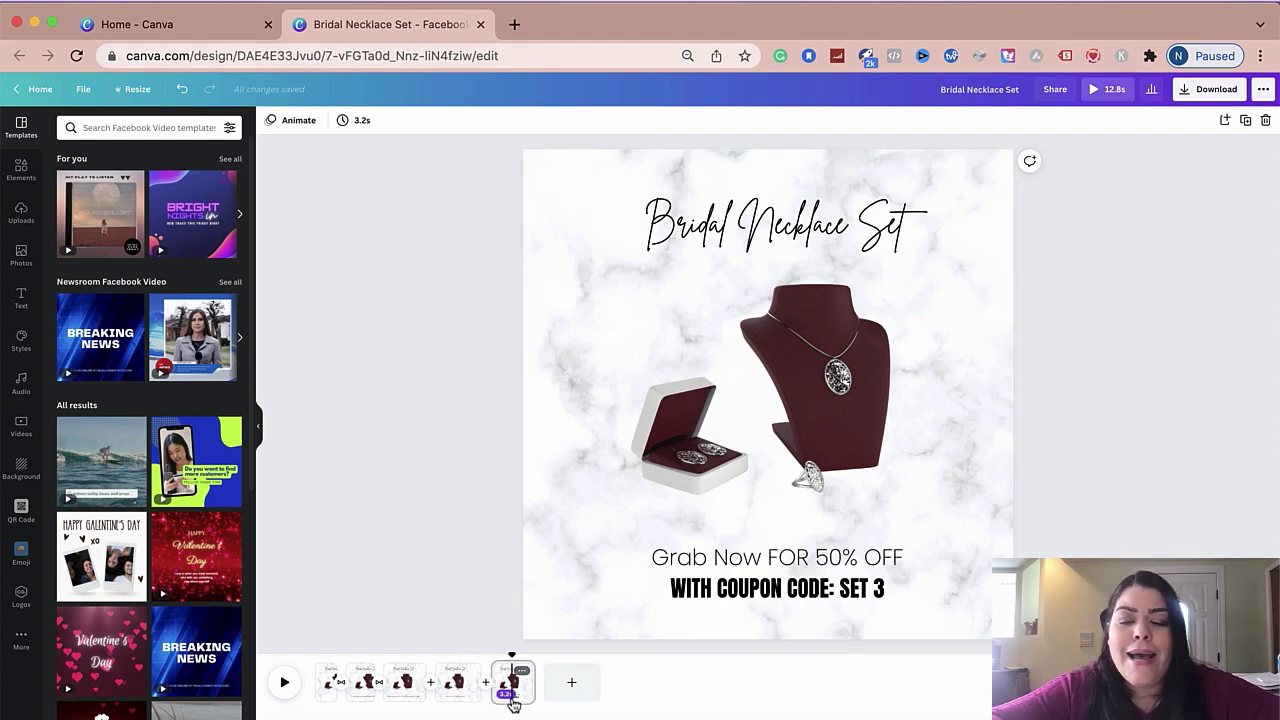
click(363, 122)
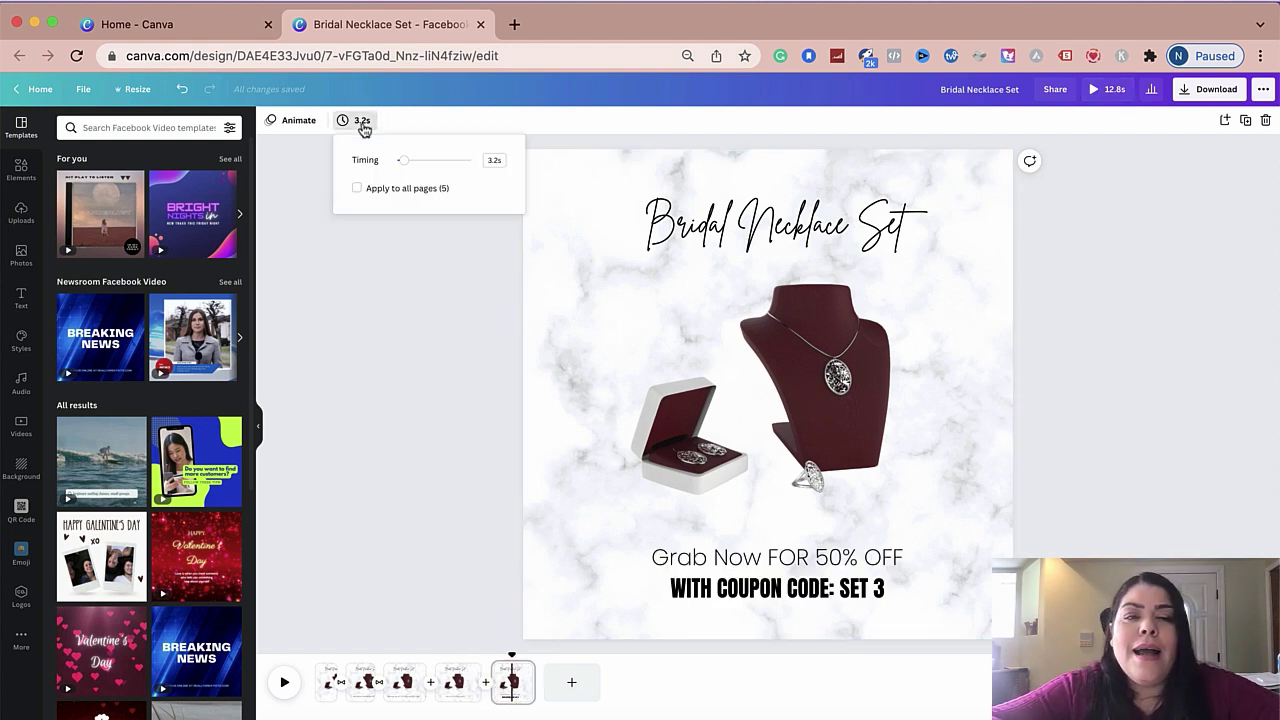
click(363, 125)
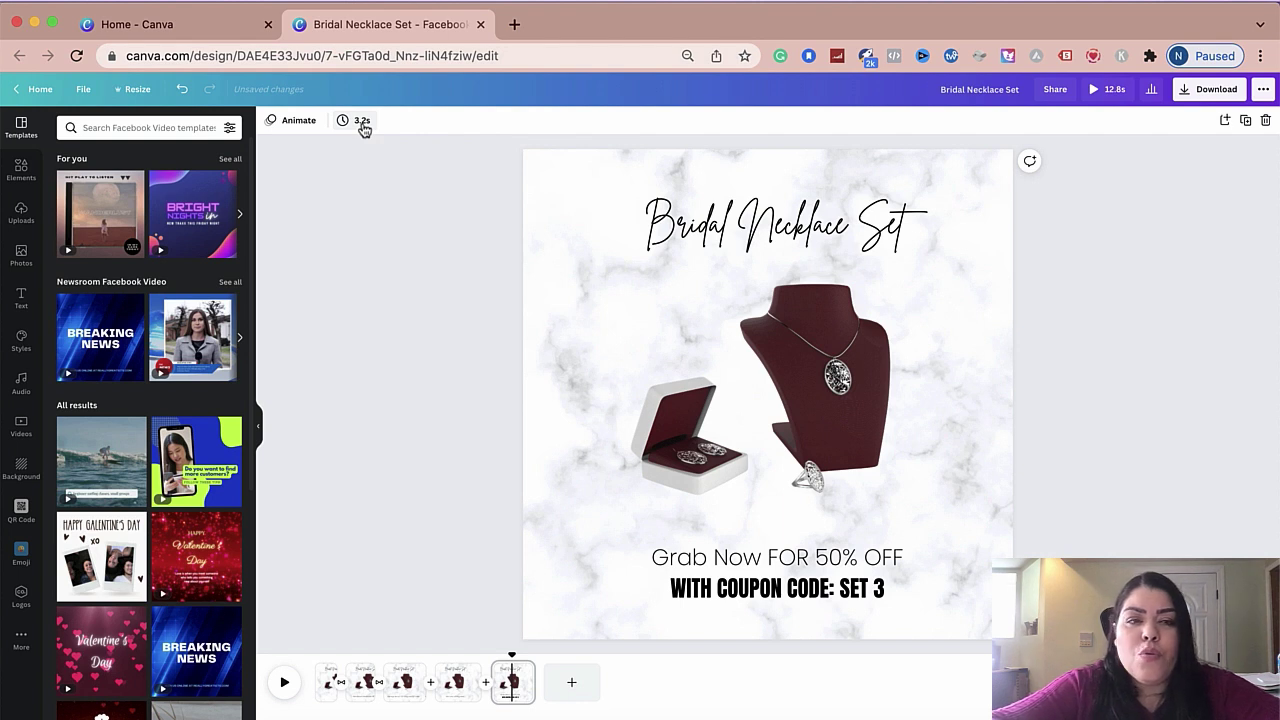
click(361, 122)
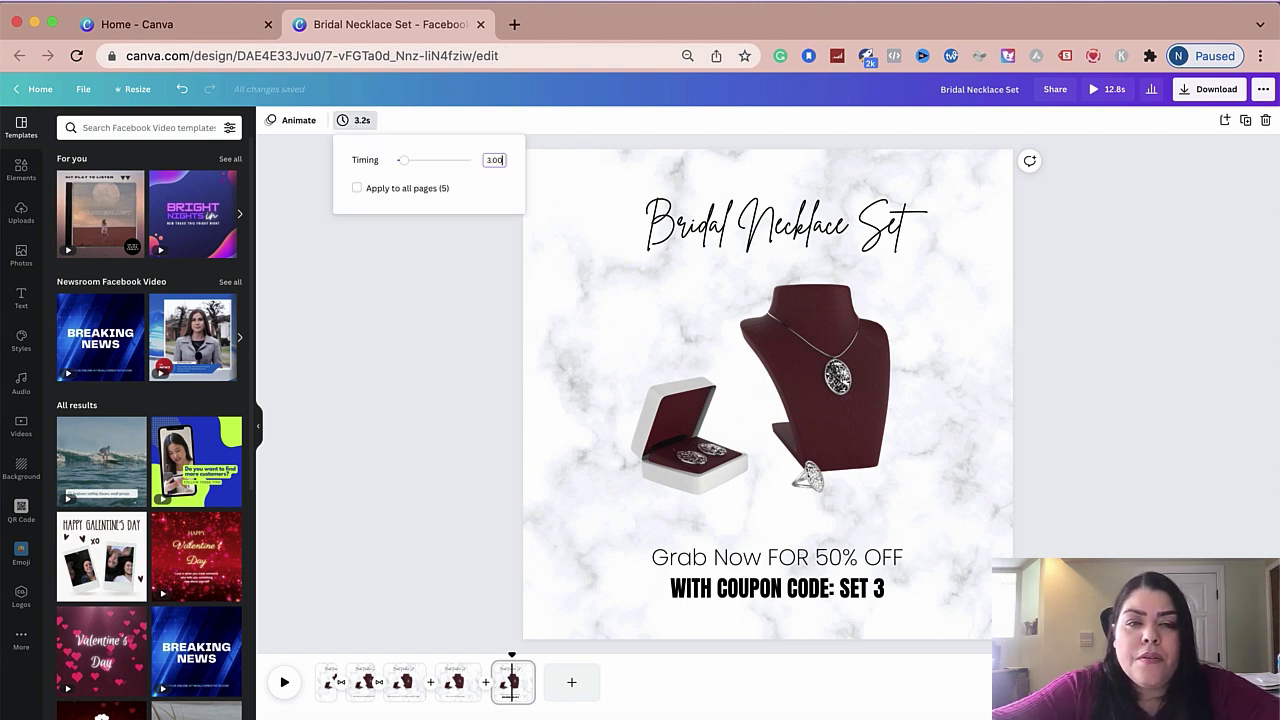
key(Return)
click(461, 424)
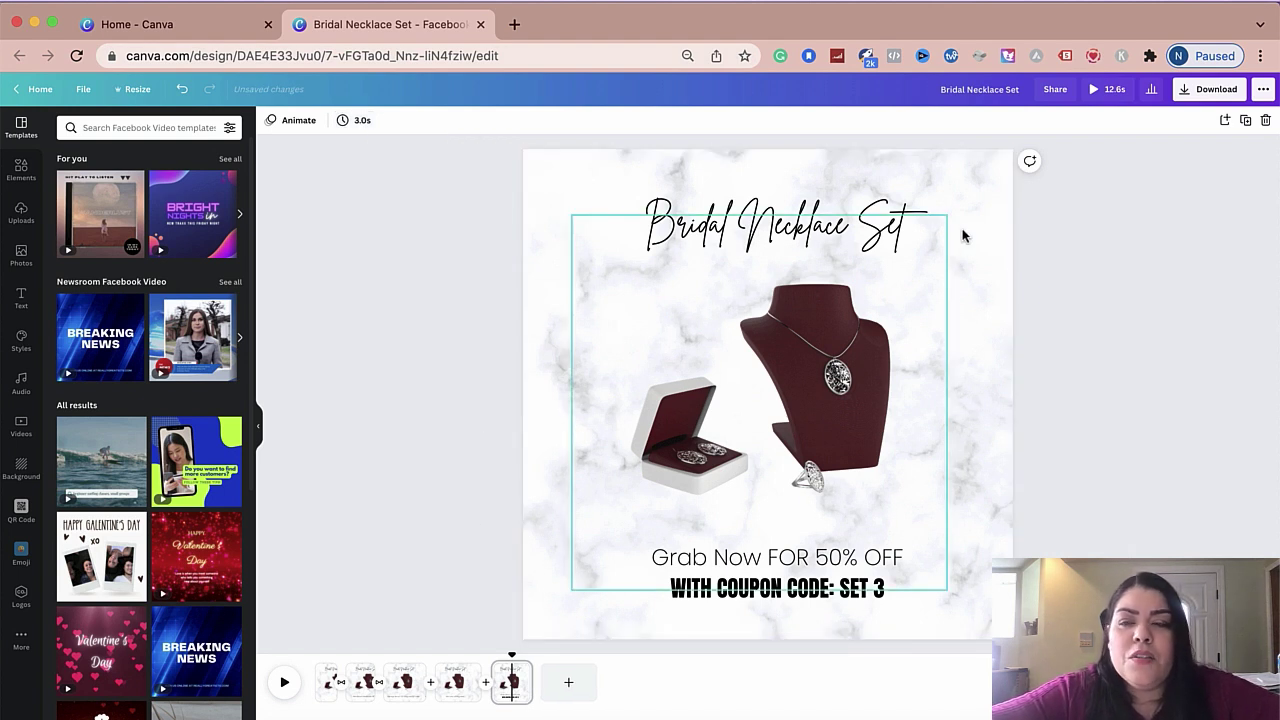
click(1110, 90)
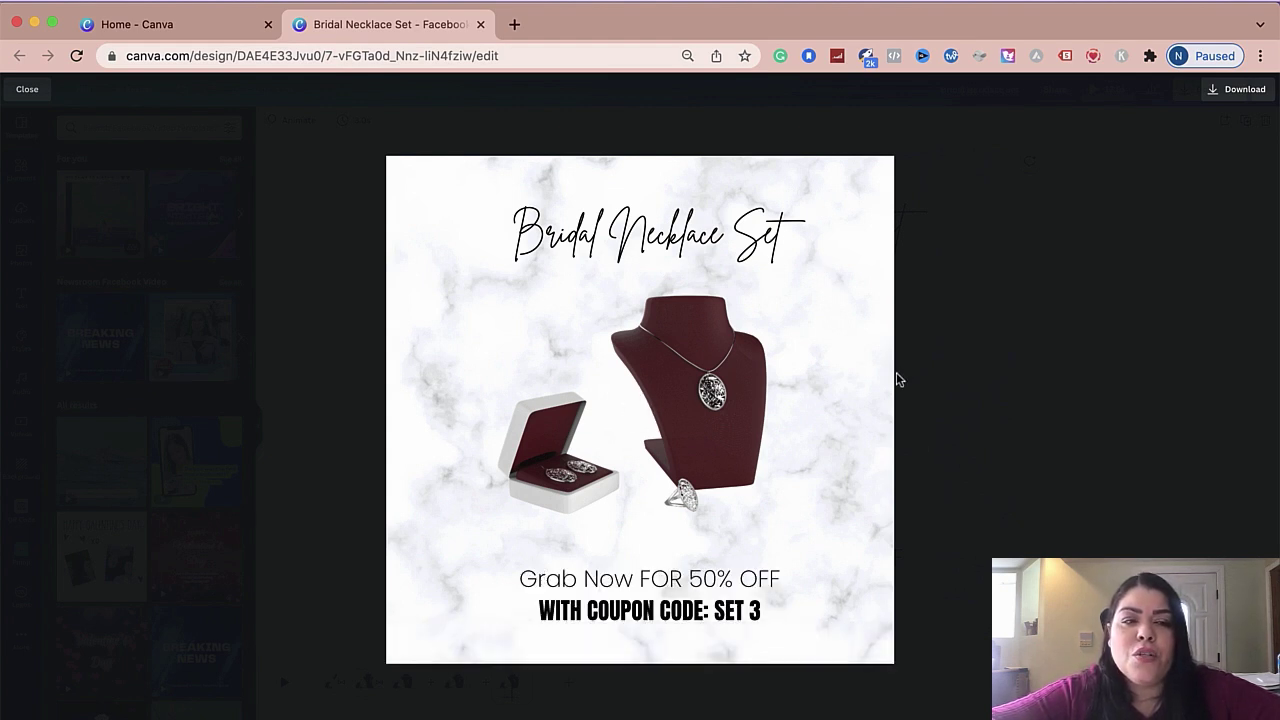
- Leave the preview and download all 5 pages as an MP4 video
click(22, 90)
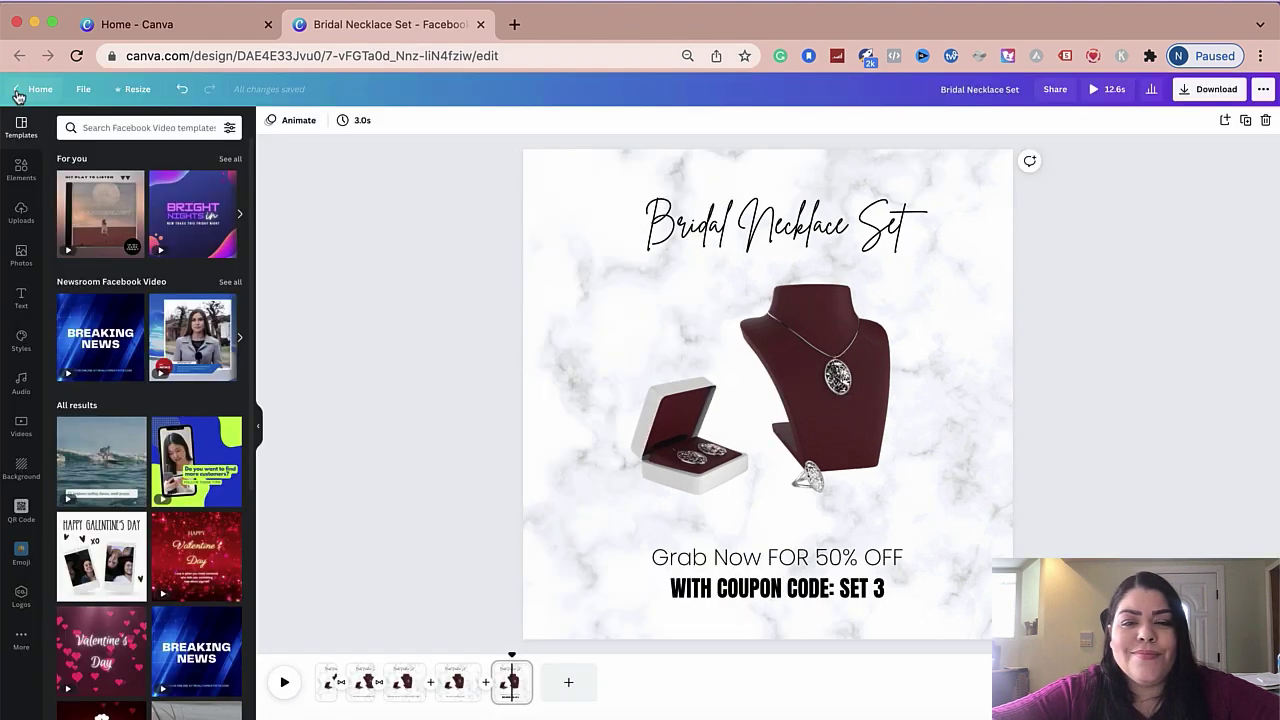
click(1200, 100)
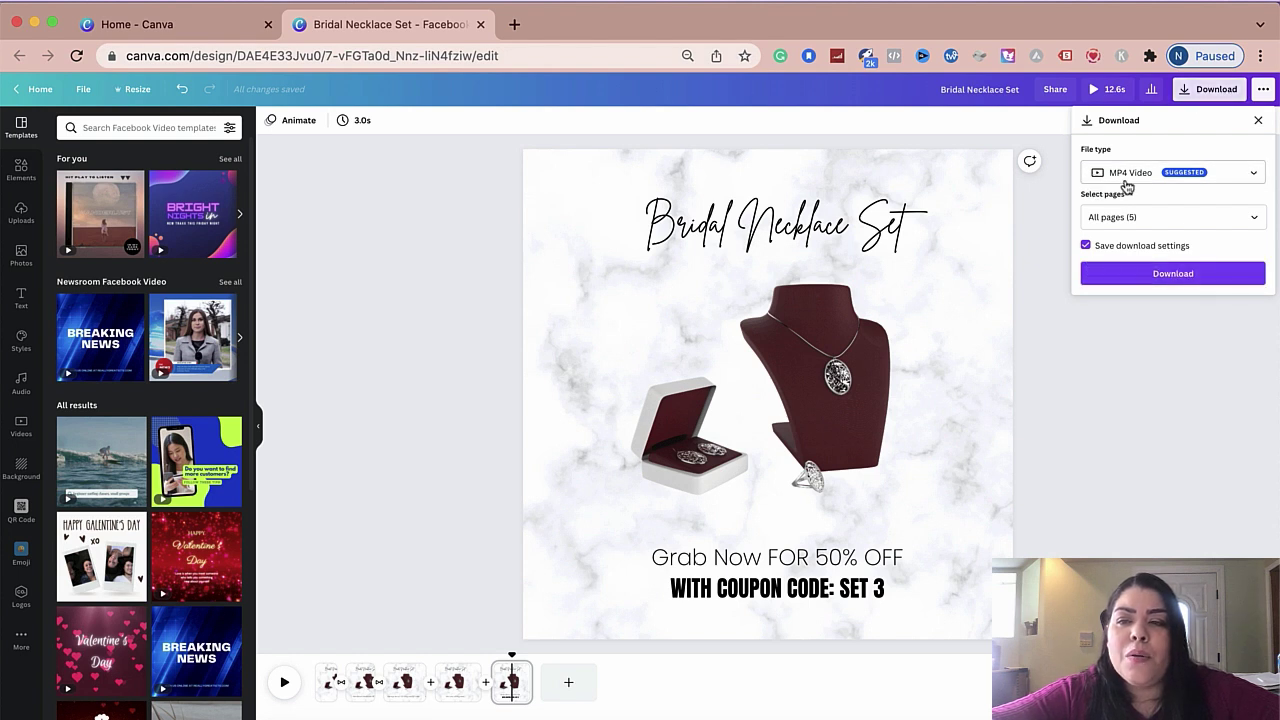
click(1146, 283)
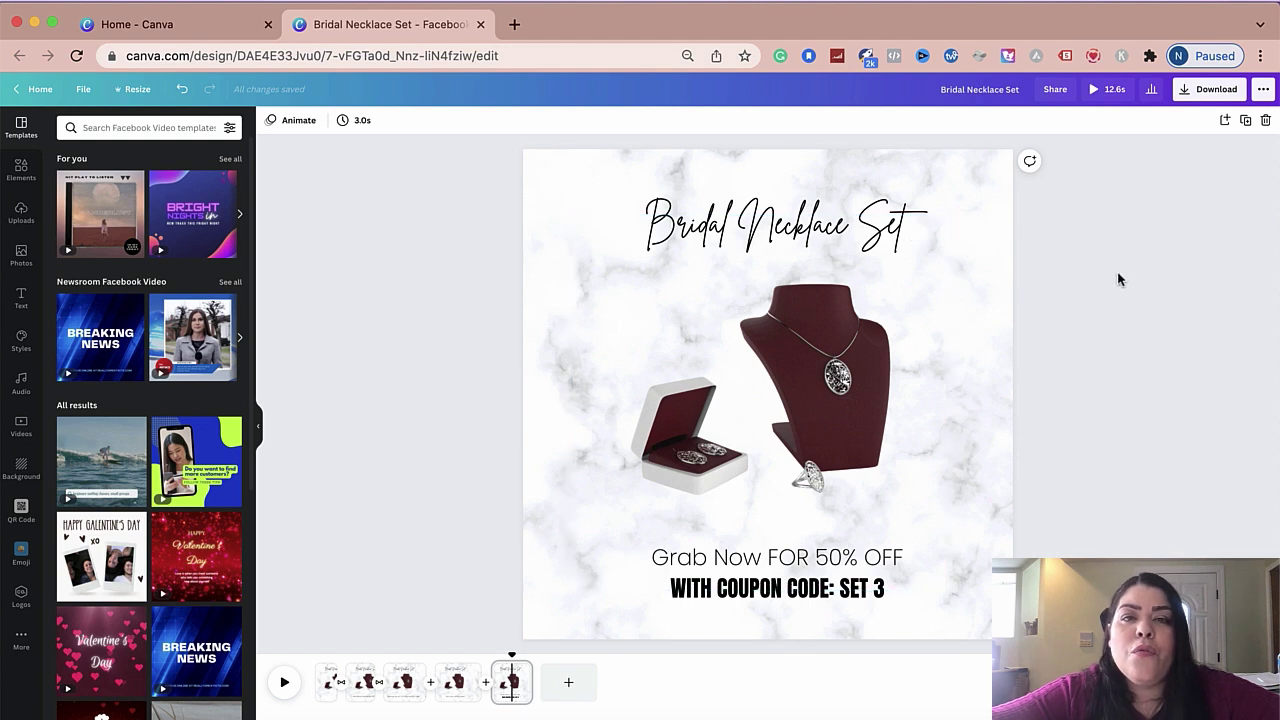